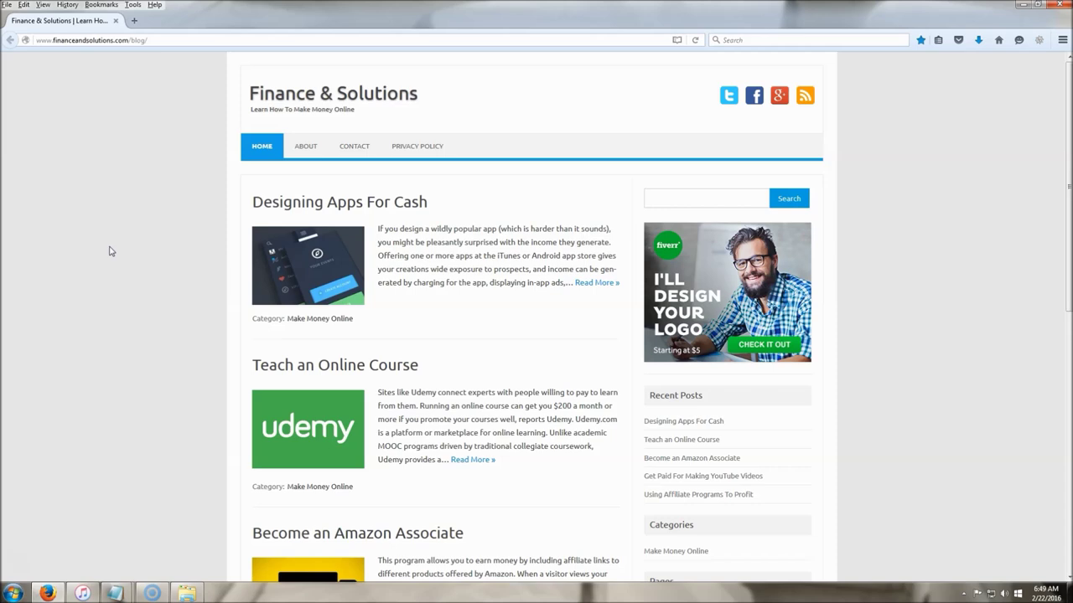
{"action": "left_click", "coordinate": [67, 462]}
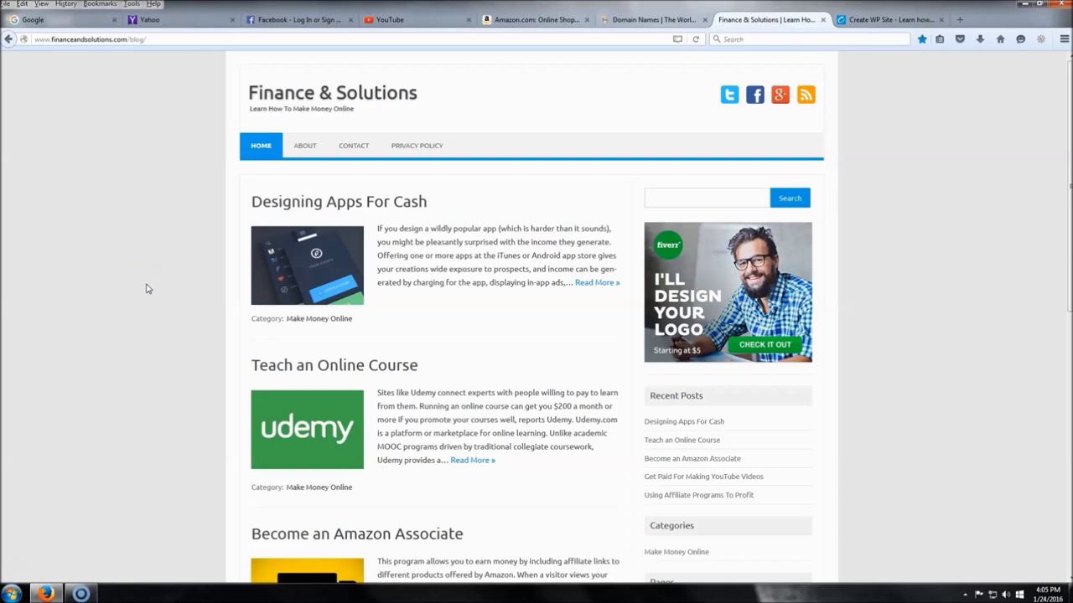
{"action": "left_click", "coordinate": [106, 185]}
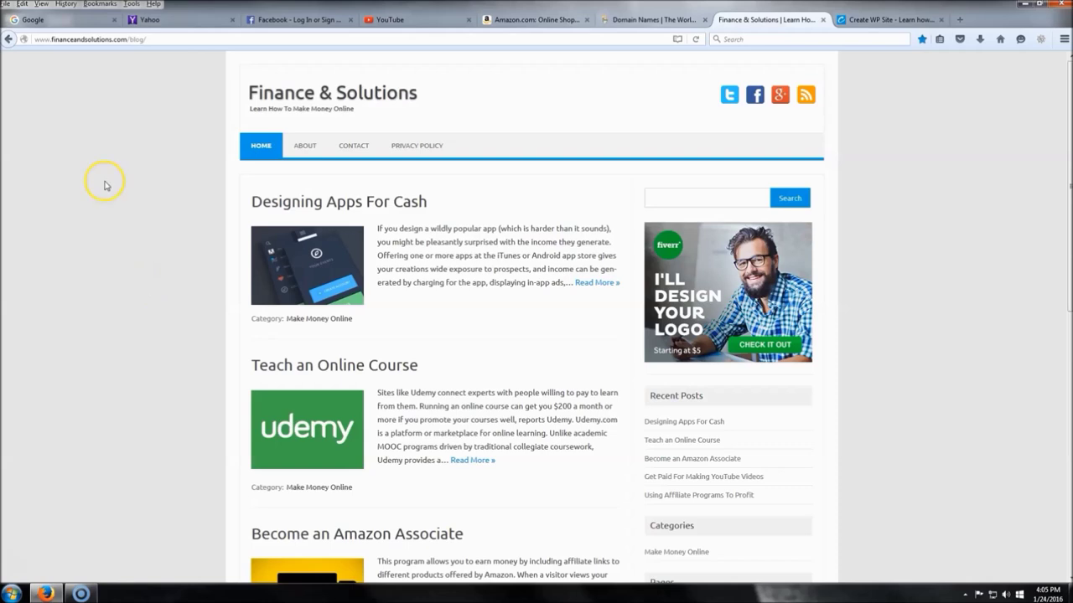
Look through the open Google, Yahoo, Facebook, YouTube, Amazon and GoDaddy pages as examples of websites with domain names
{"action": "left_click", "coordinate": [58, 30]}
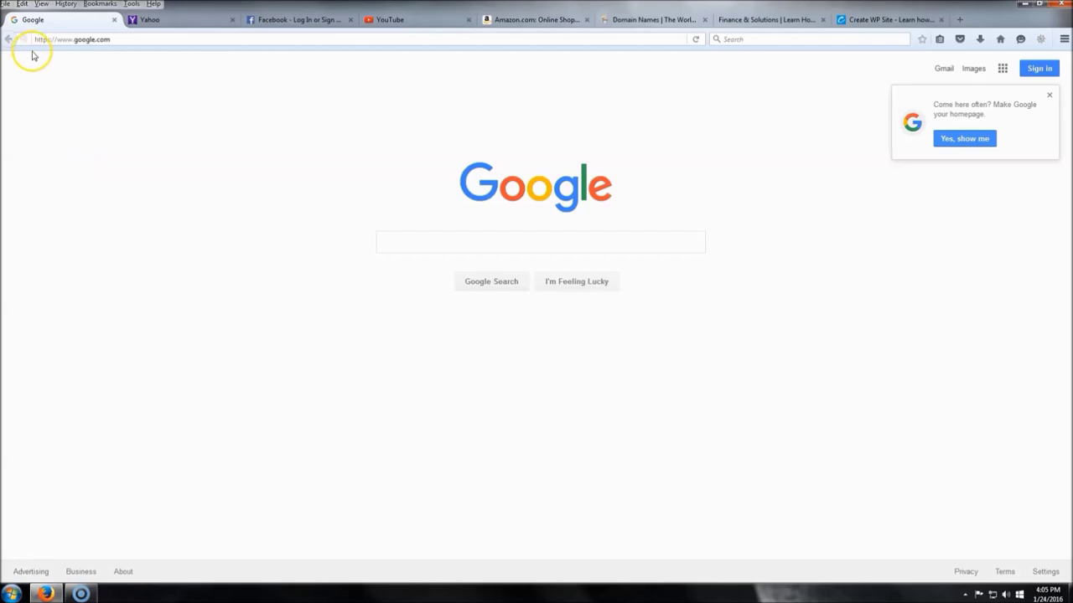
{"action": "left_click", "coordinate": [198, 23]}
{"action": "left_click", "coordinate": [289, 19]}
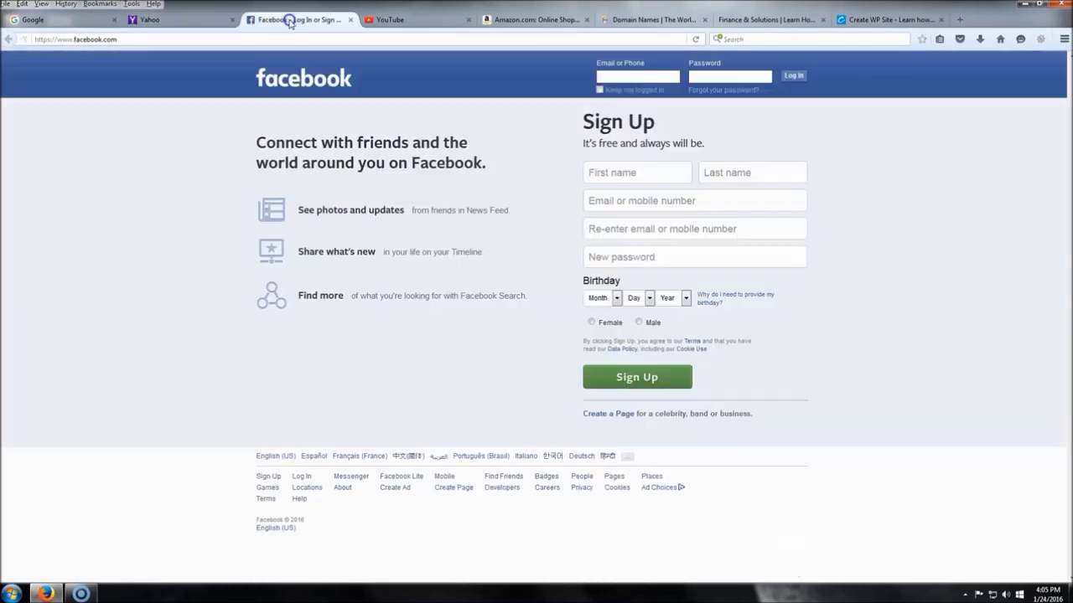
{"action": "left_click", "coordinate": [409, 20]}
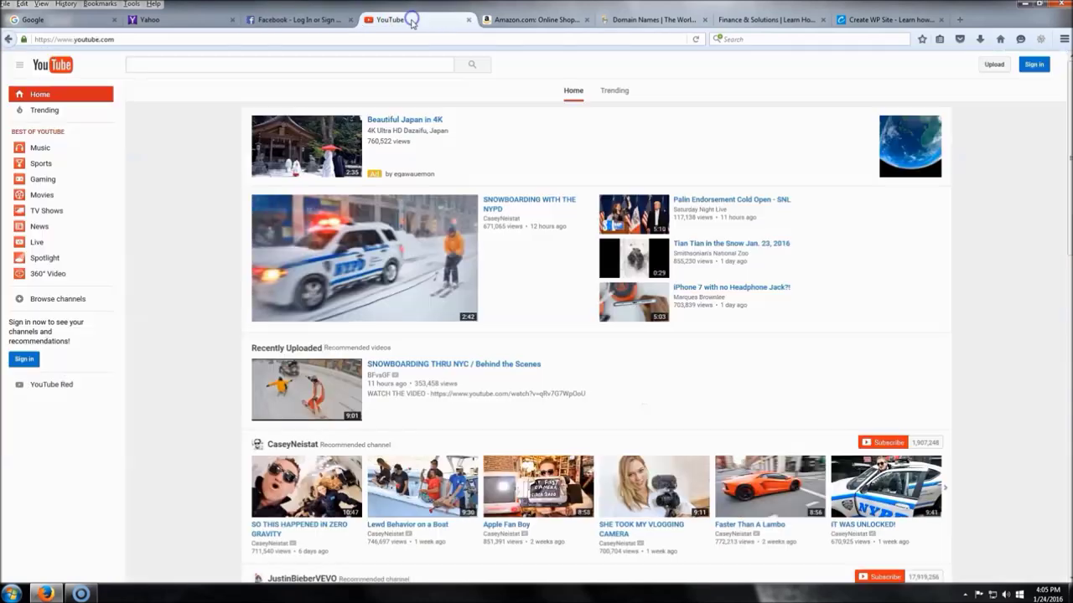
{"action": "left_click", "coordinate": [515, 20]}
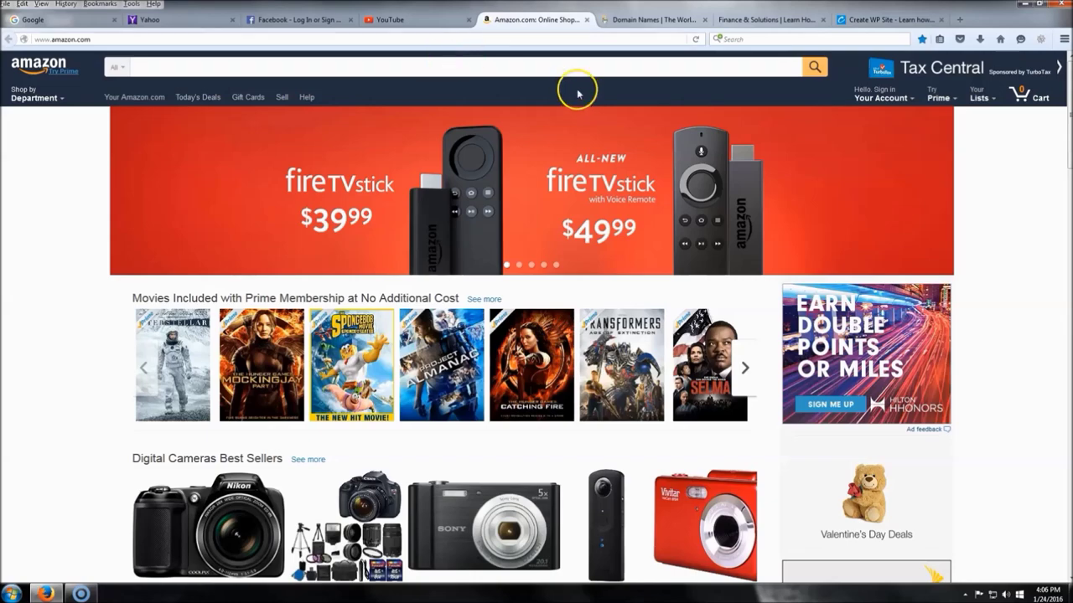
{"action": "left_click", "coordinate": [630, 18]}
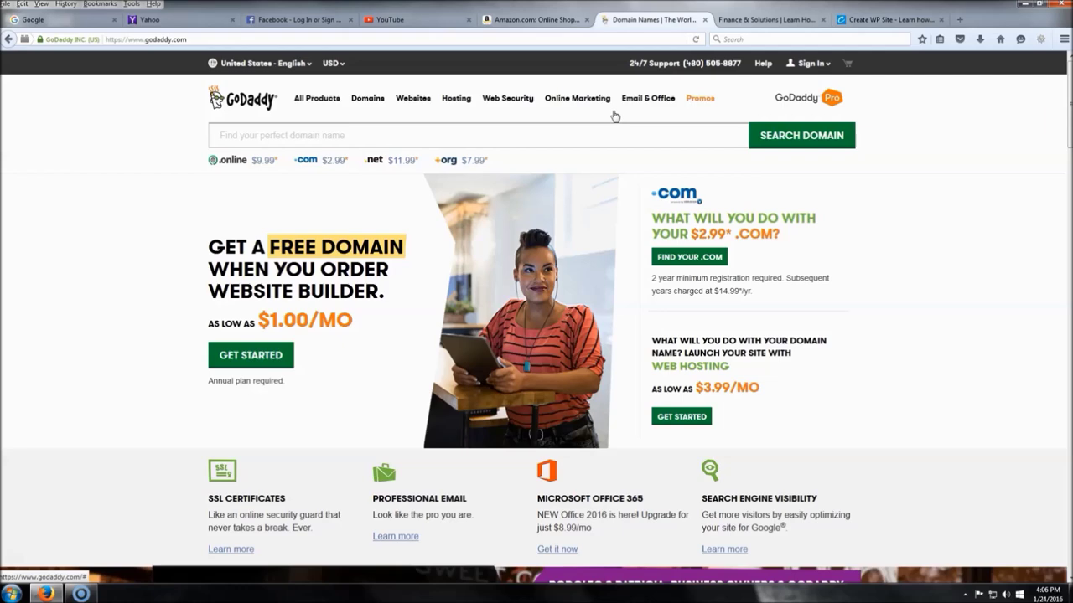
Return to the Finance & Solutions blog and look over the posts and layout of its home page
{"action": "left_click", "coordinate": [752, 19]}
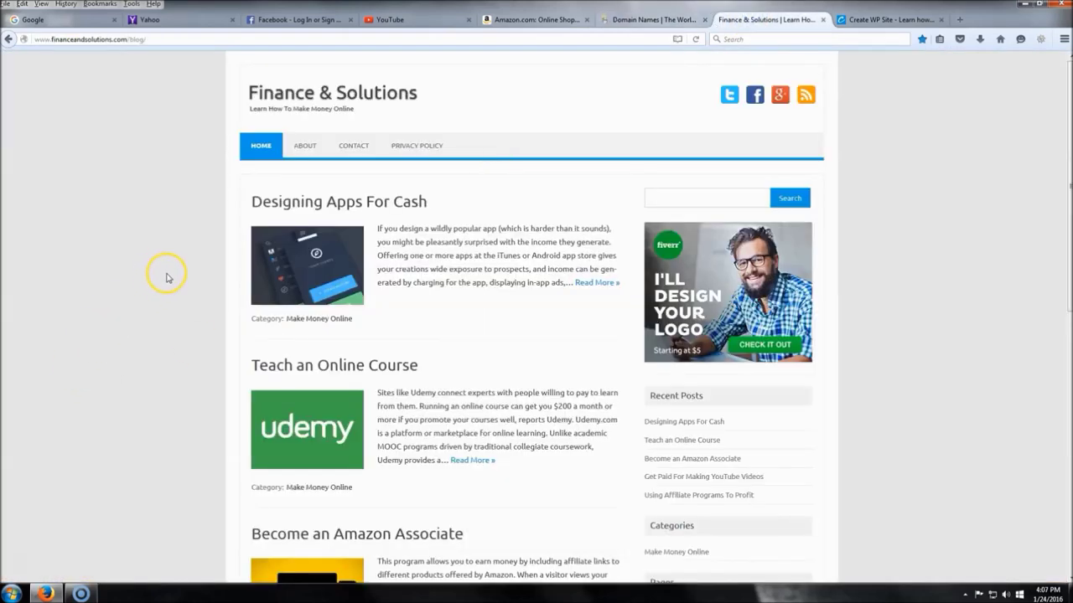
{"action": "scroll", "coordinate": [132, 281], "scroll_direction": "down", "scroll_amount": 5}
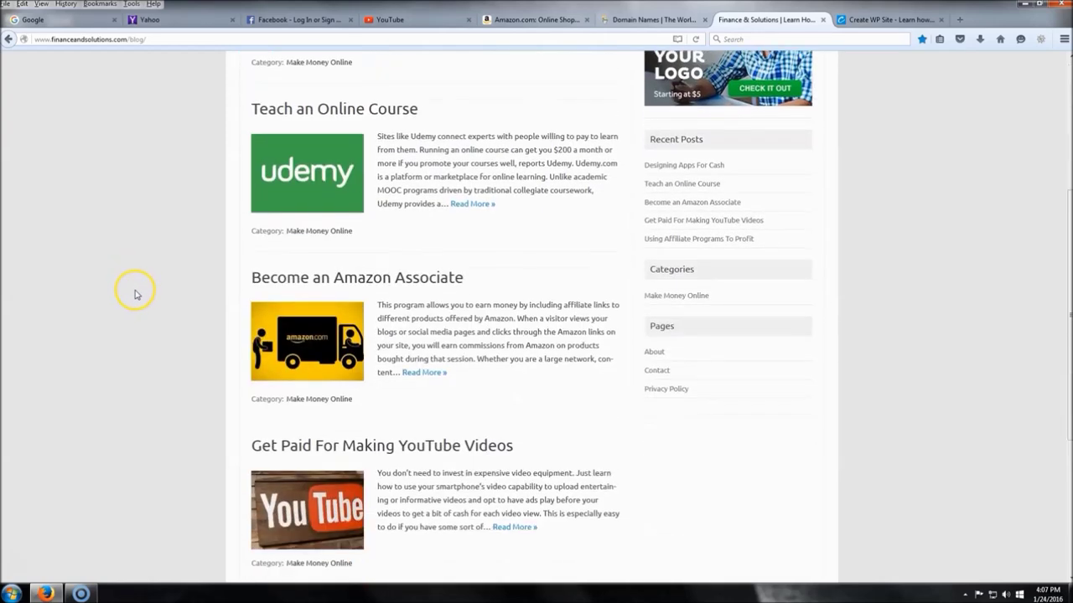
{"action": "scroll", "coordinate": [134, 293], "scroll_direction": "up", "scroll_amount": 5}
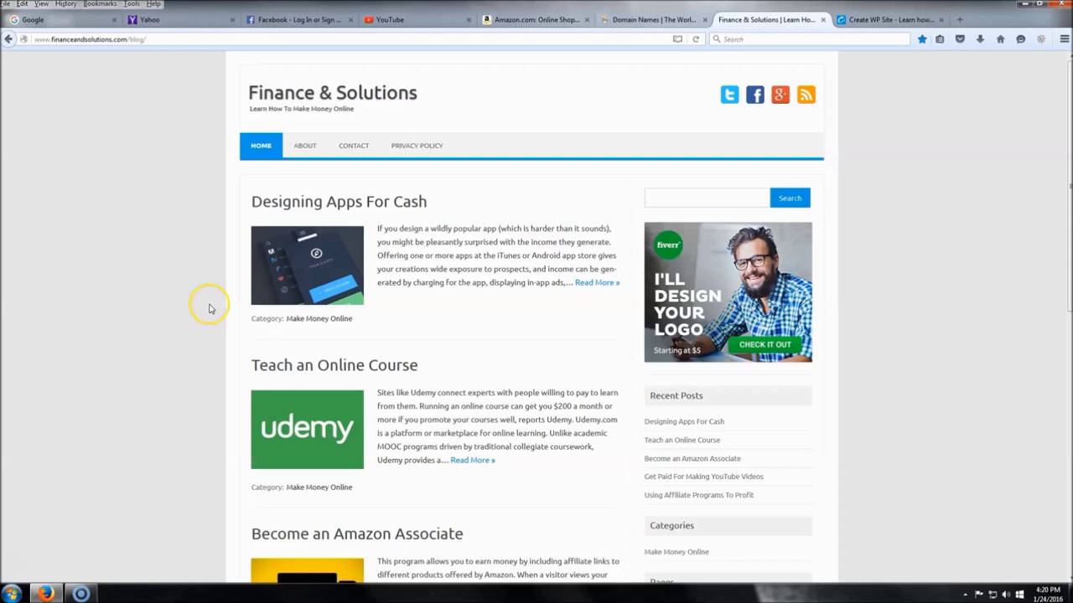
{"action": "left_click", "coordinate": [162, 305]}
{"action": "left_click", "coordinate": [228, 276]}
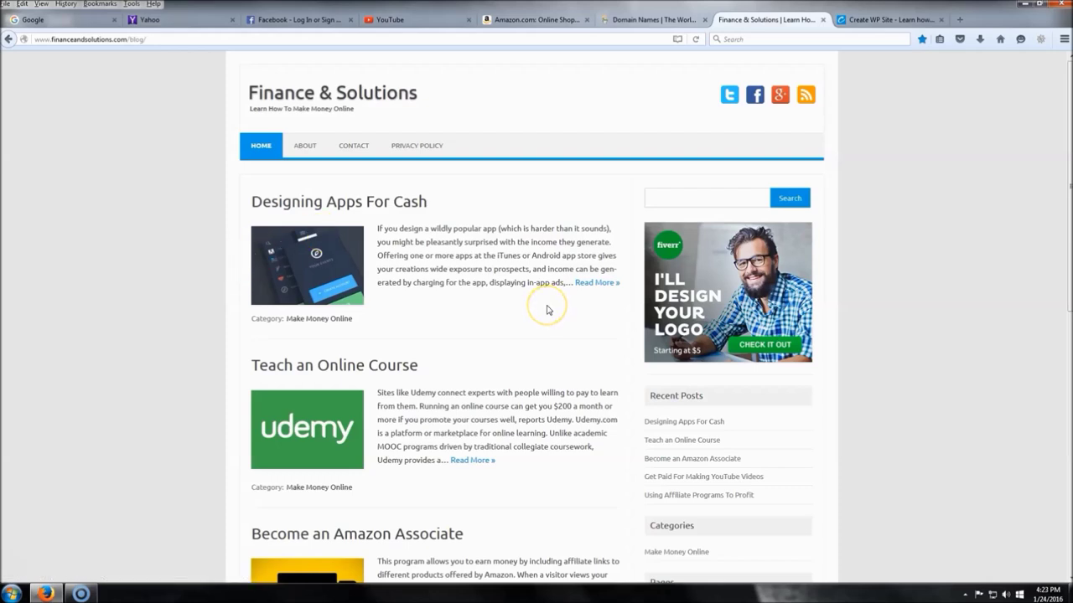
{"action": "left_click", "coordinate": [504, 250]}
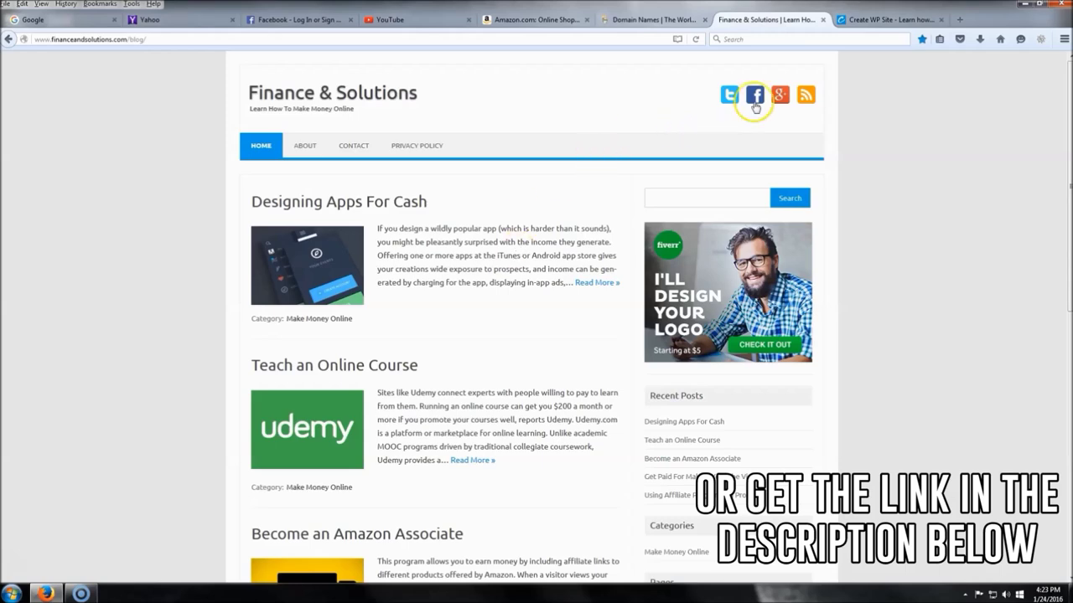
Go to the Special Deals page on createwpsite.com and open the GoDaddy coupon offer
{"action": "left_click", "coordinate": [876, 25]}
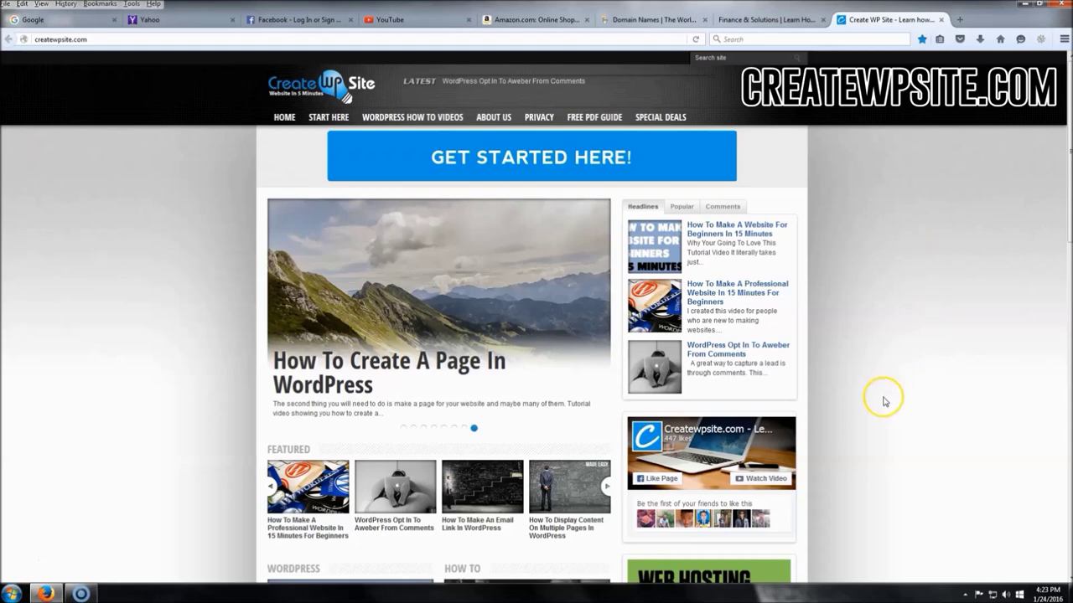
{"action": "left_click", "coordinate": [661, 118]}
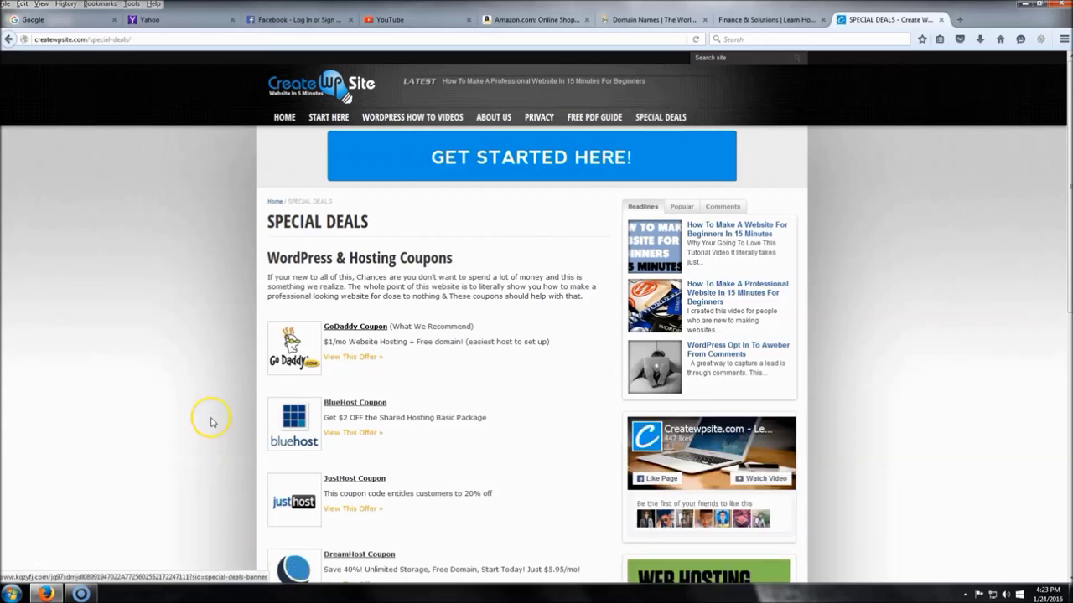
{"action": "left_click", "coordinate": [362, 331]}
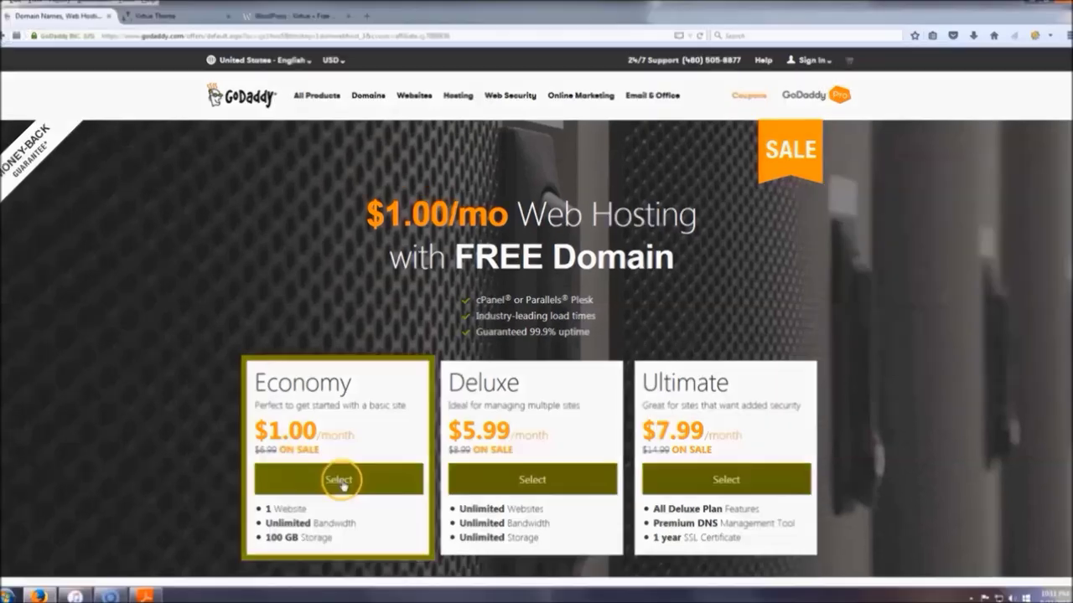
Select the Economy hosting plan, check the domain financeandsolutions.com and add it to the order
{"action": "left_click", "coordinate": [301, 478]}
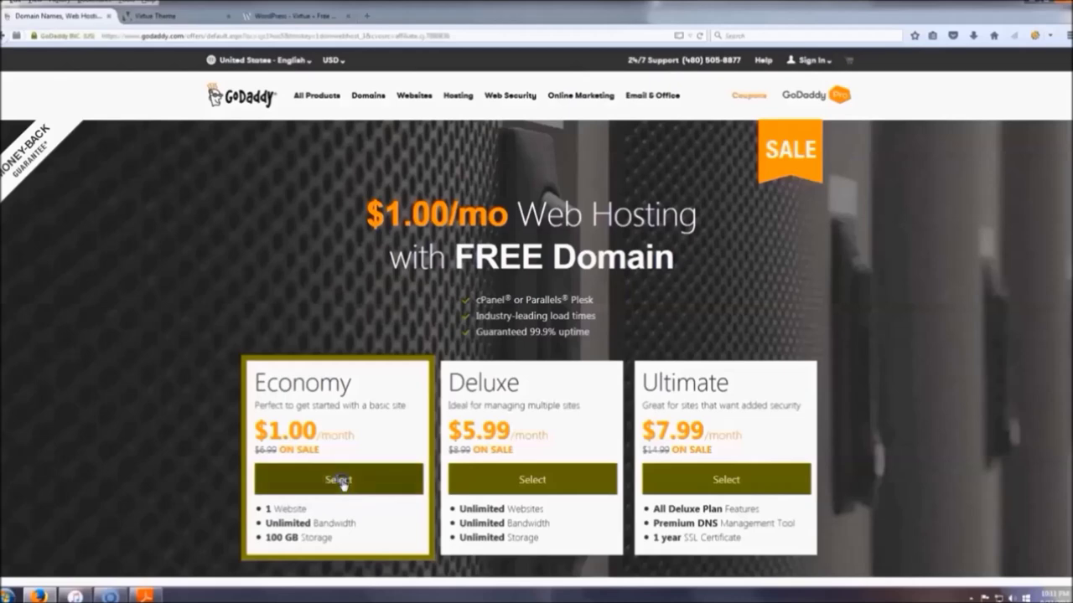
{"action": "left_click", "coordinate": [513, 350]}
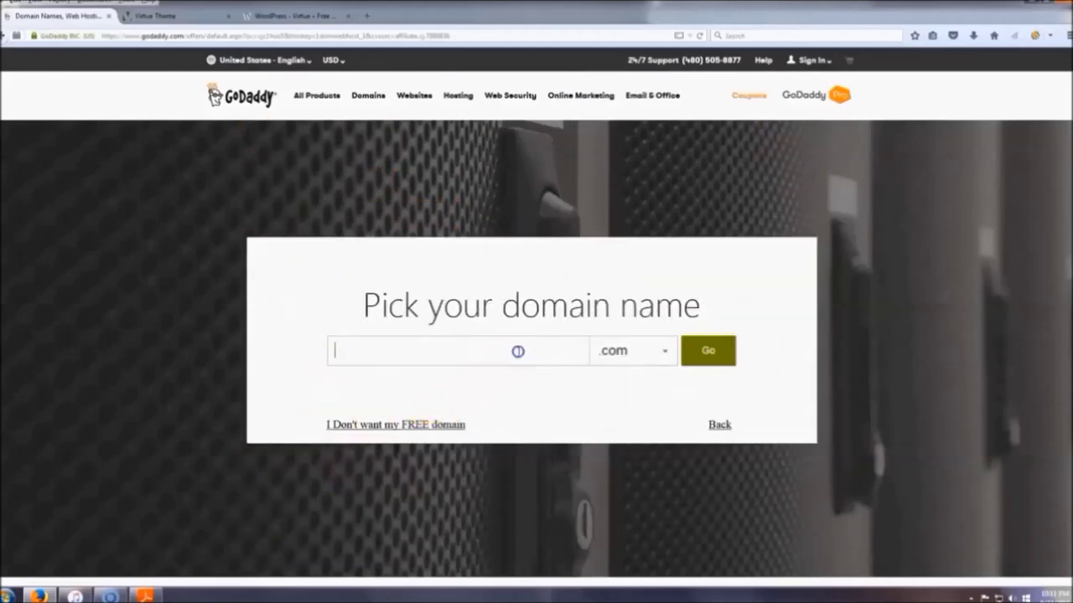
{"action": "right_click", "coordinate": [410, 358]}
{"action": "left_click", "coordinate": [457, 410]}
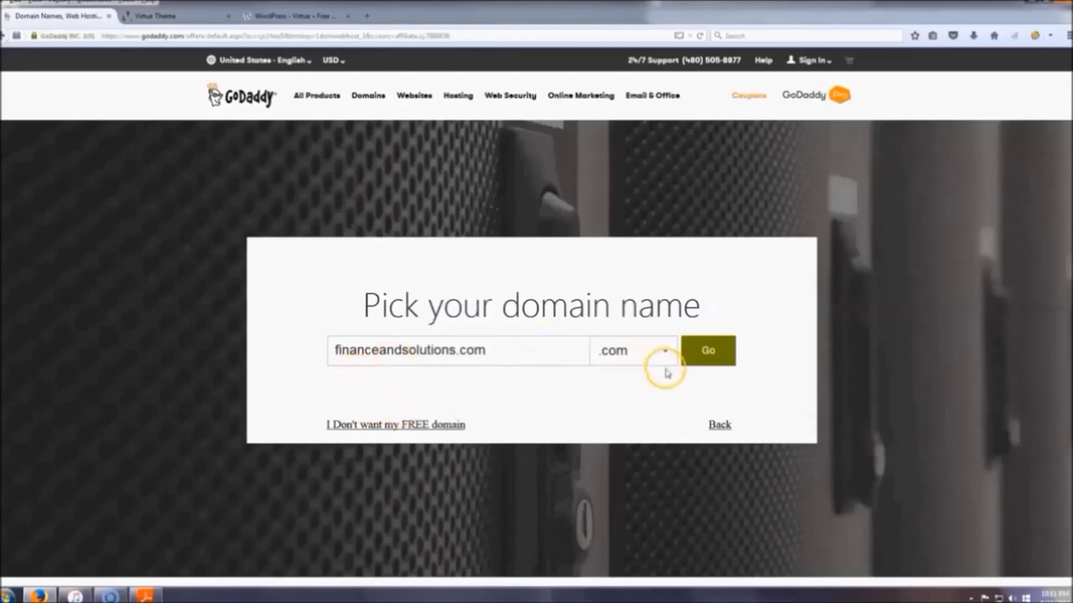
{"action": "left_click", "coordinate": [723, 353]}
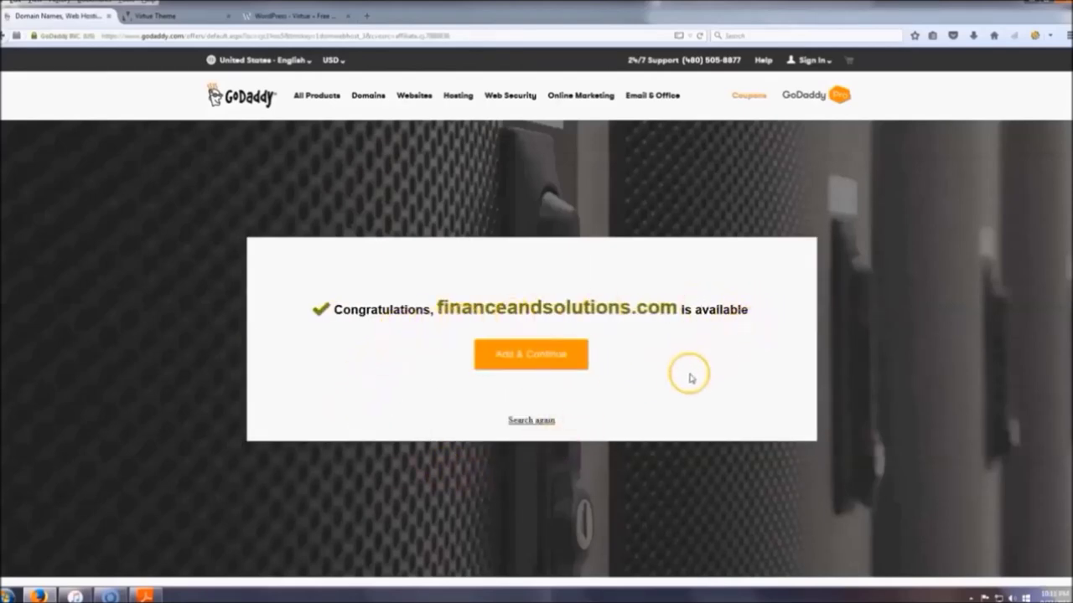
{"action": "left_click", "coordinate": [545, 360]}
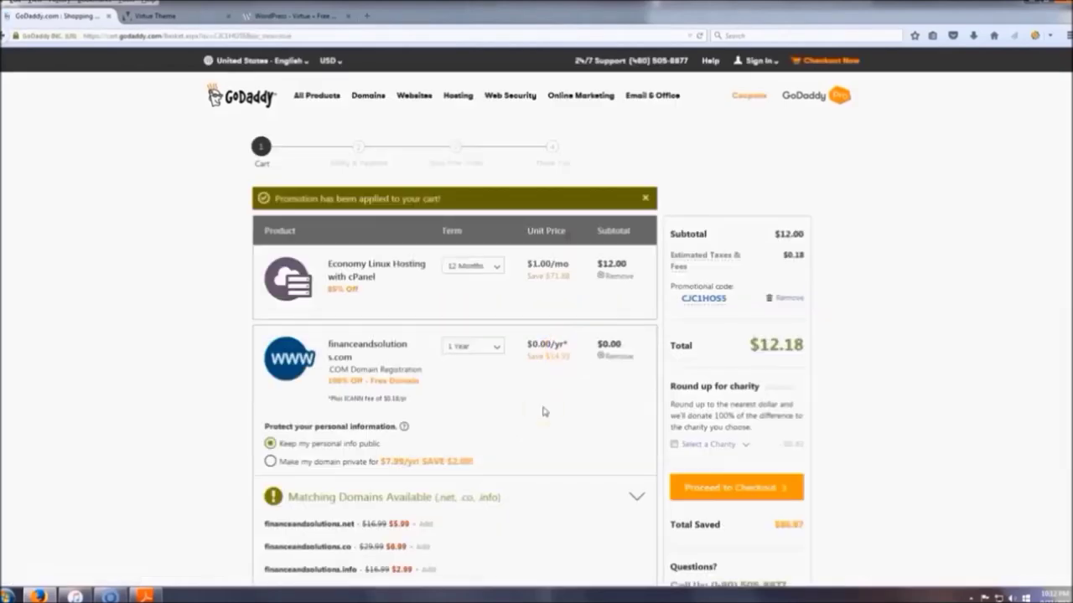
Review the cart, remove its promotional code and apply the code CJC1HOS5 again
{"action": "scroll", "coordinate": [534, 388], "scroll_direction": "down", "scroll_amount": 3}
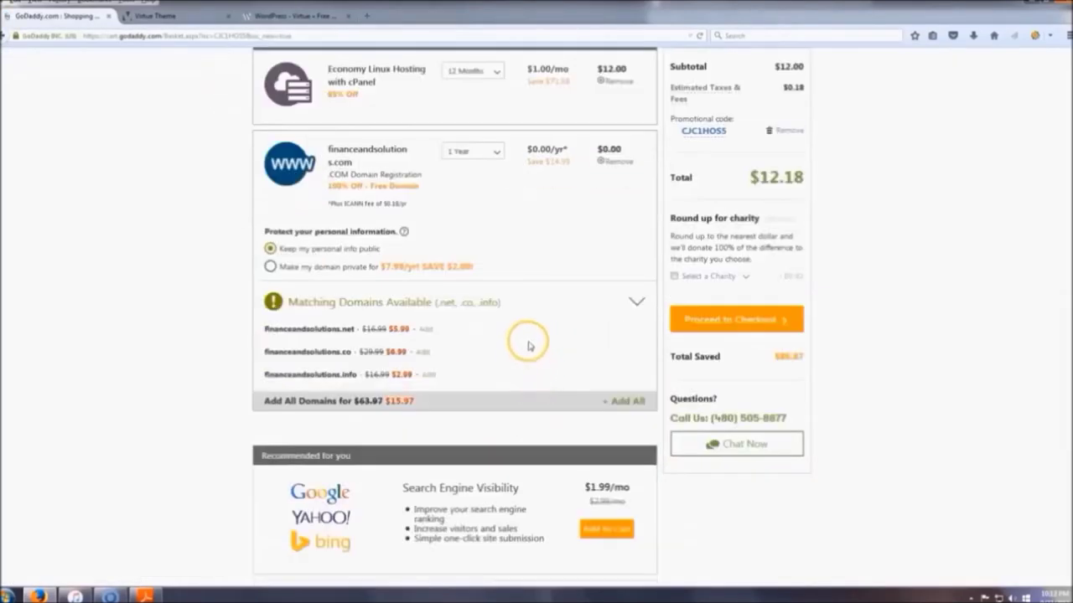
{"action": "scroll", "coordinate": [528, 345], "scroll_direction": "up", "scroll_amount": 3}
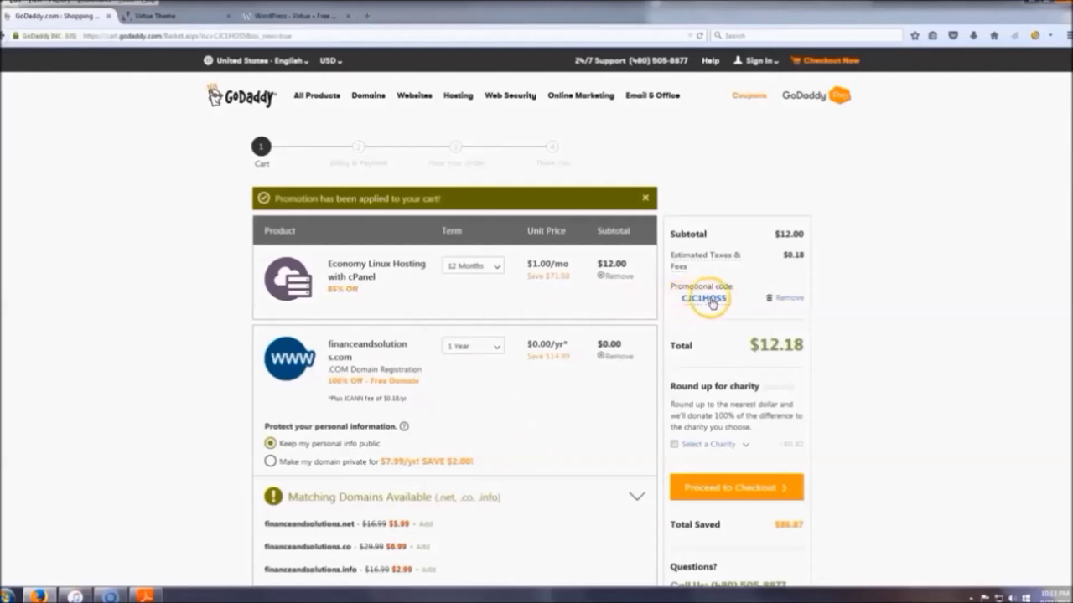
{"action": "left_click", "coordinate": [790, 299]}
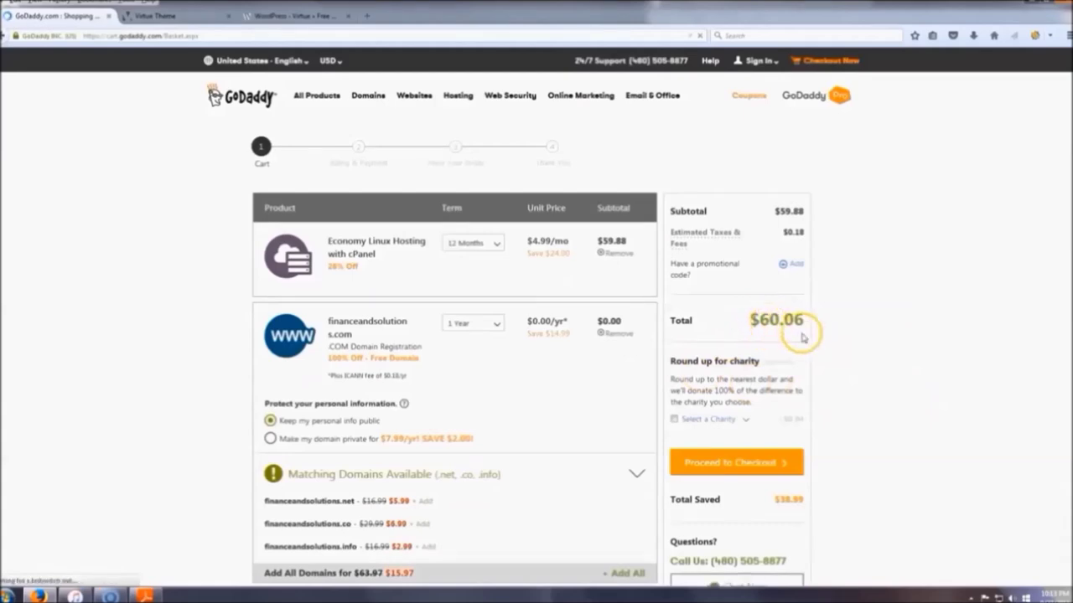
{"action": "left_click", "coordinate": [793, 265]}
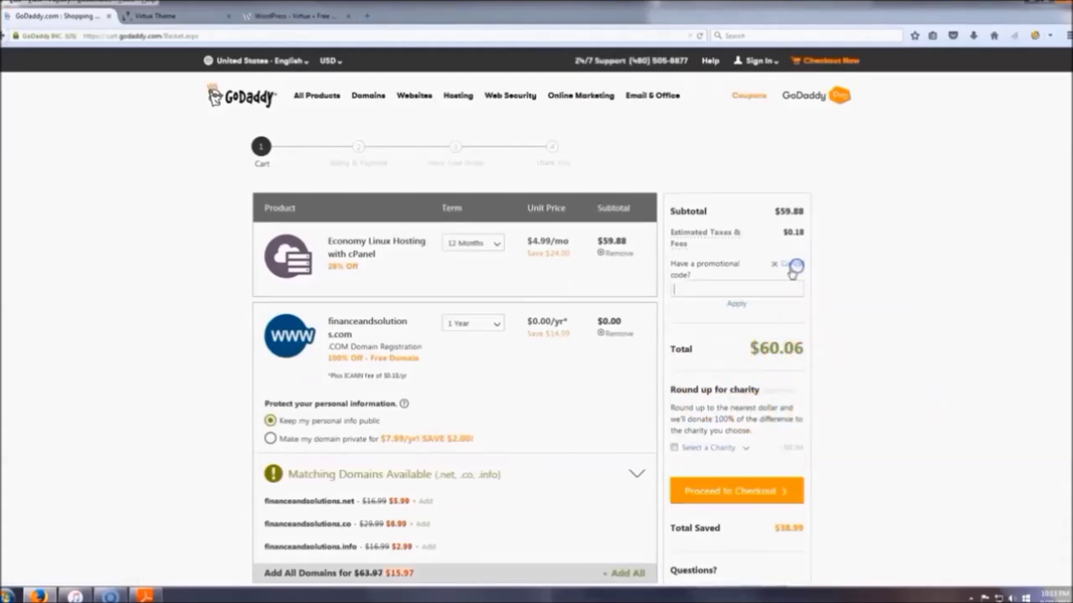
{"action": "right_click", "coordinate": [713, 290]}
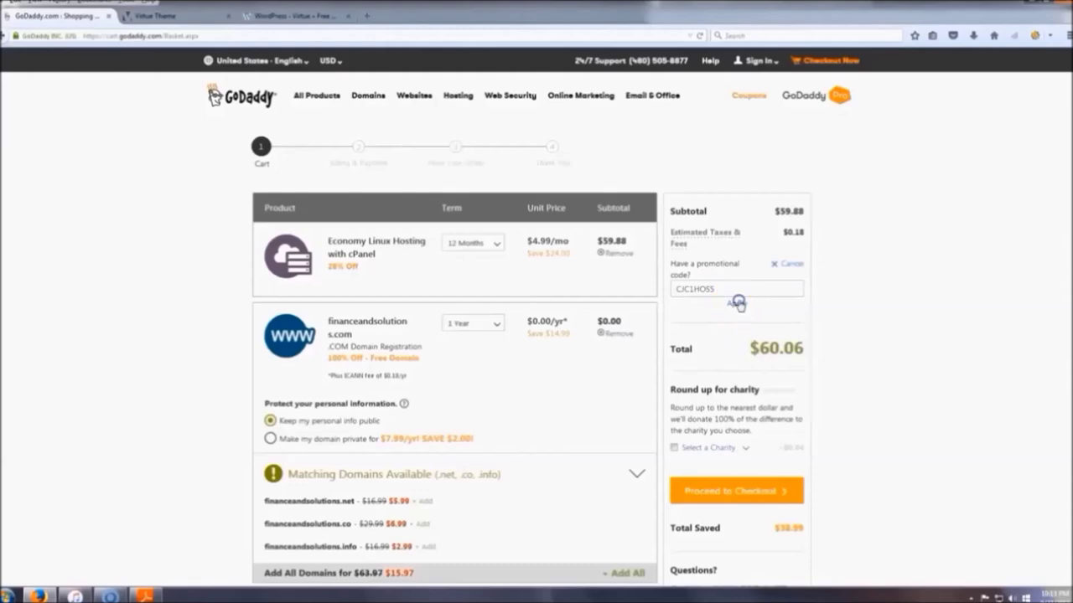
{"action": "left_click", "coordinate": [737, 303]}
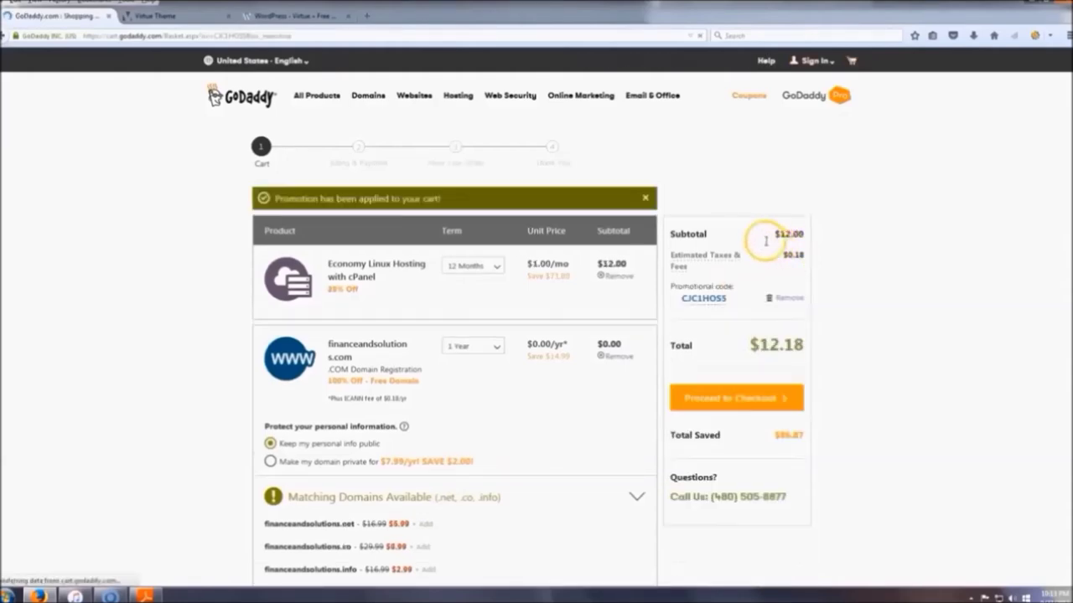
Proceed from the cart to checkout and continue as a new customer
{"action": "scroll", "coordinate": [891, 391], "scroll_direction": "down", "scroll_amount": 1}
{"action": "scroll", "coordinate": [891, 391], "scroll_direction": "down", "scroll_amount": 1}
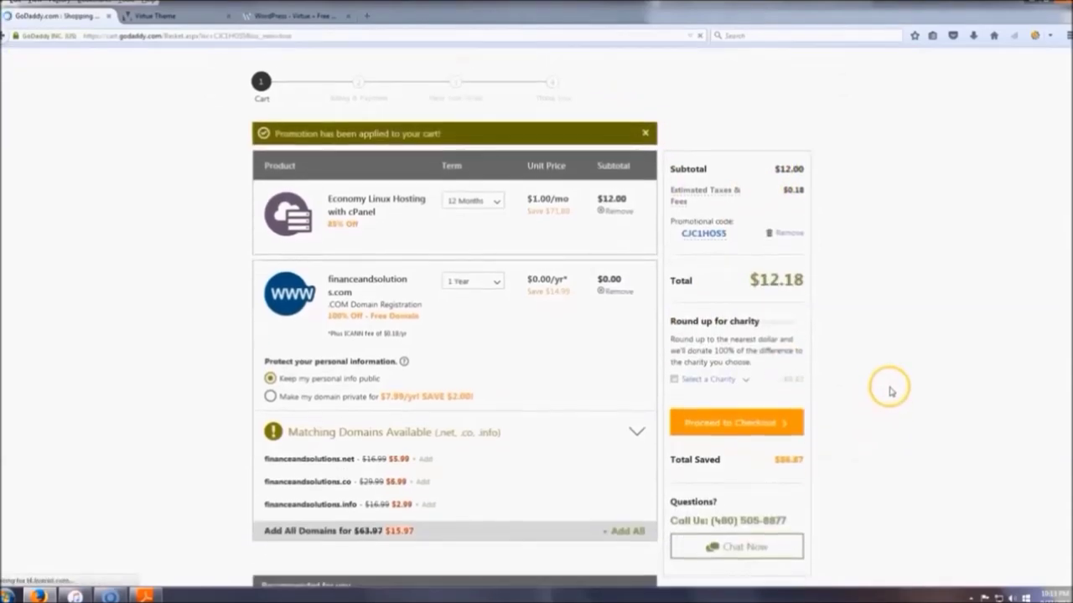
{"action": "left_click", "coordinate": [741, 429]}
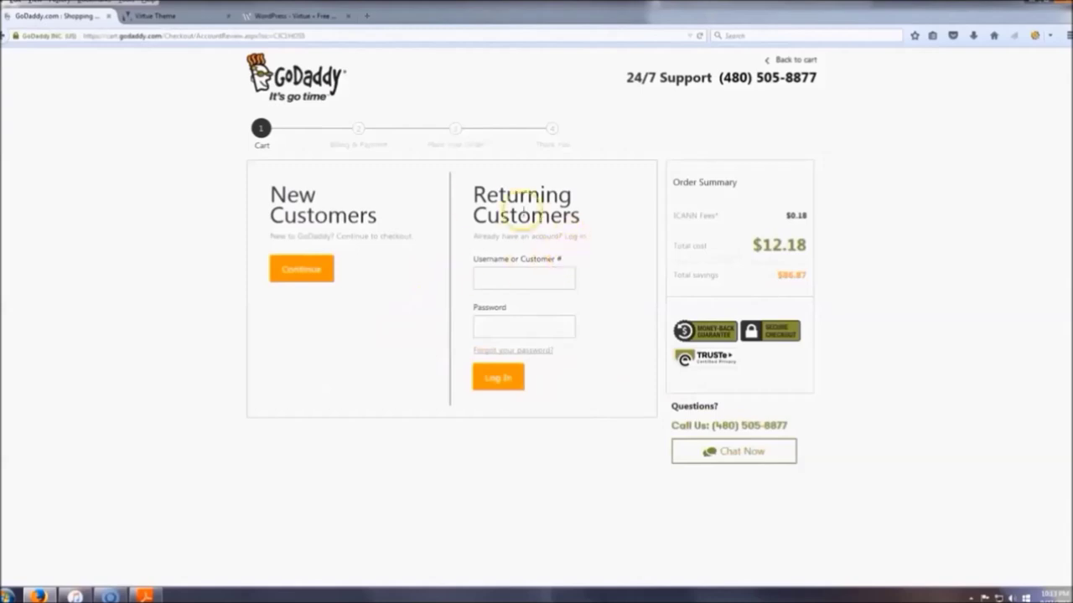
{"action": "left_click", "coordinate": [310, 267]}
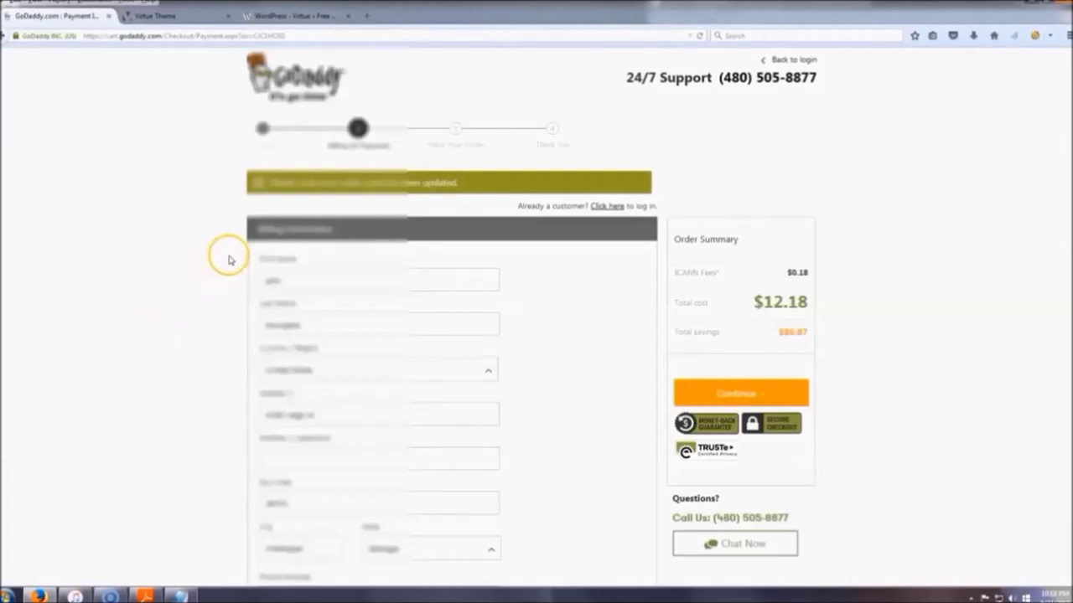
Review the billing, account and payment sections of the checkout form, including the option to reuse the billing information
{"action": "scroll", "coordinate": [227, 258], "scroll_direction": "down", "scroll_amount": 5}
{"action": "scroll", "coordinate": [230, 256], "scroll_direction": "down", "scroll_amount": 4}
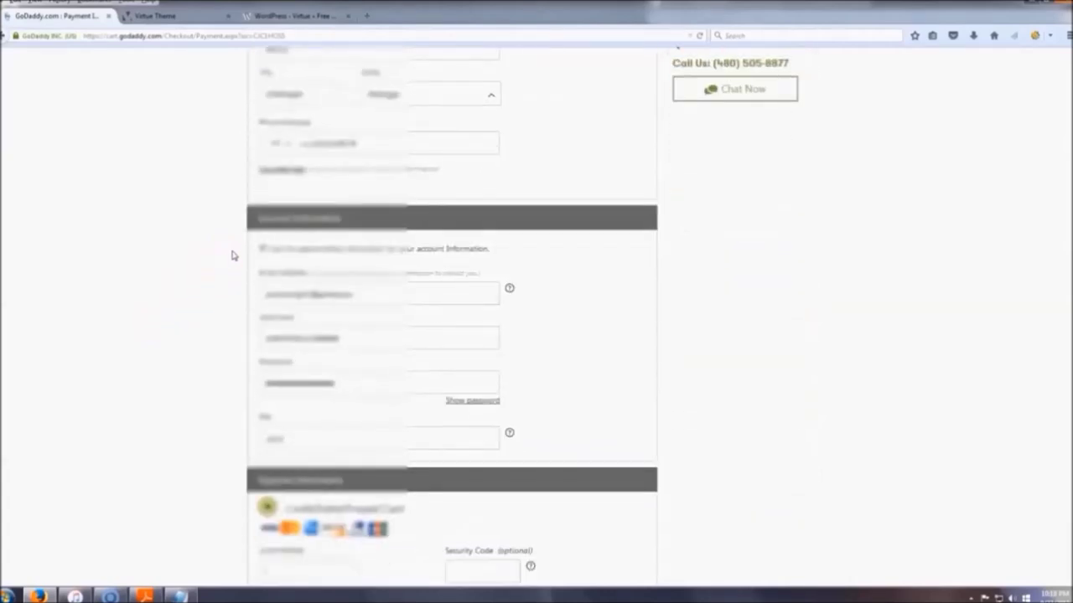
{"action": "scroll", "coordinate": [233, 255], "scroll_direction": "up", "scroll_amount": 2}
{"action": "scroll", "coordinate": [234, 256], "scroll_direction": "down", "scroll_amount": 3}
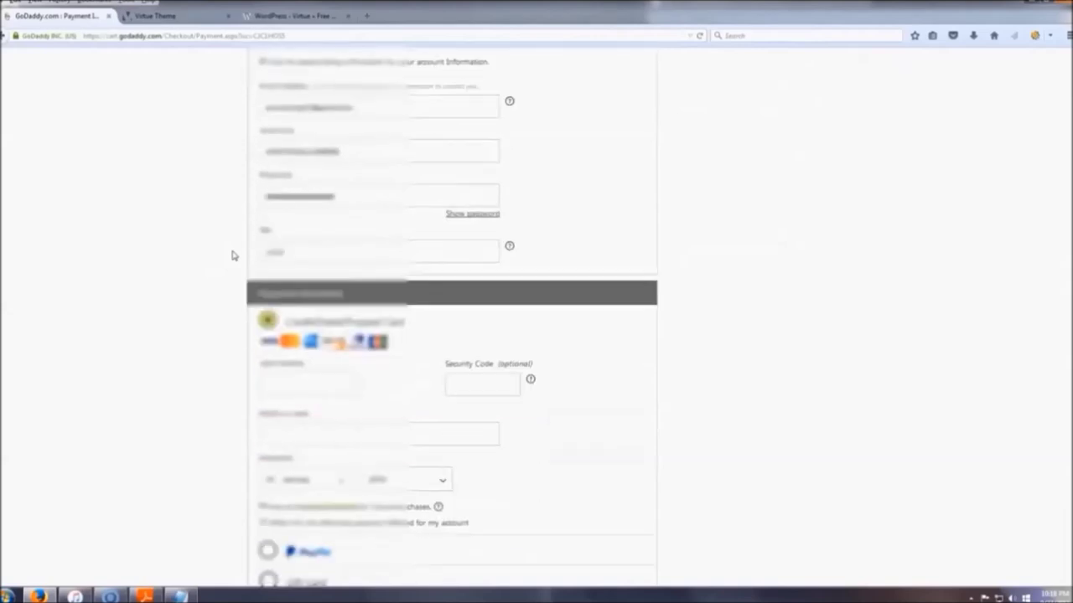
{"action": "scroll", "coordinate": [234, 256], "scroll_direction": "up", "scroll_amount": 2}
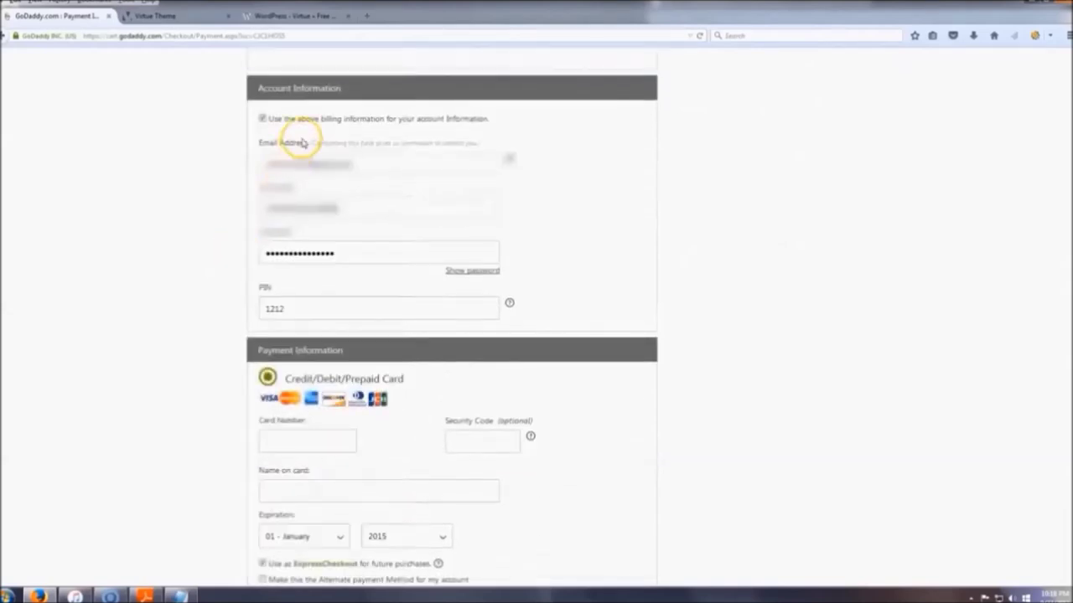
{"action": "left_click", "coordinate": [263, 119]}
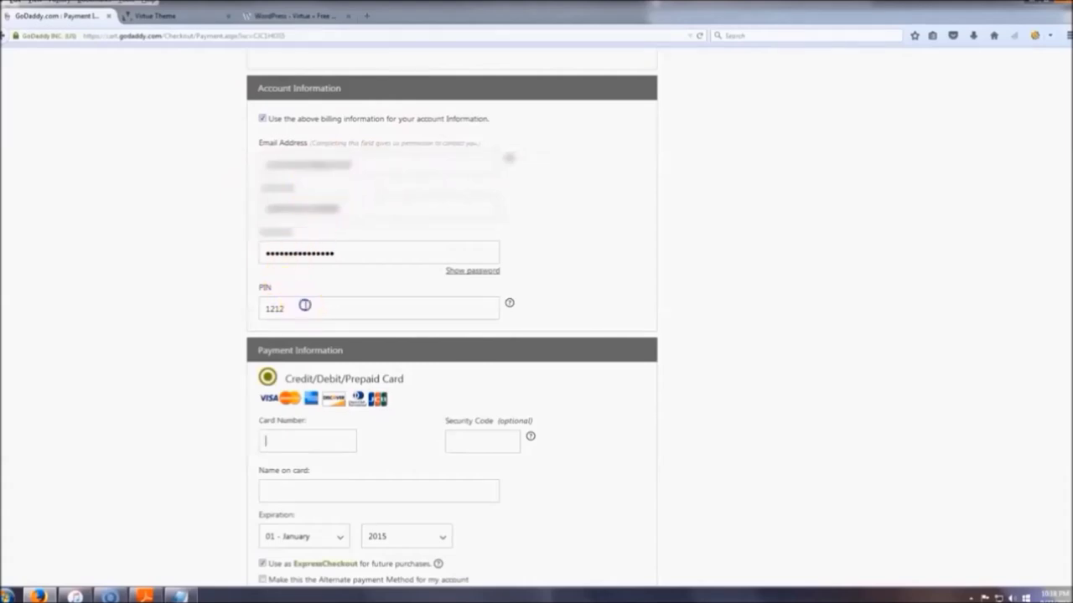
{"action": "left_click", "coordinate": [180, 263]}
Choose PayPal as the payment method for the order
{"action": "scroll", "coordinate": [201, 251], "scroll_direction": "down", "scroll_amount": 1}
{"action": "scroll", "coordinate": [203, 243], "scroll_direction": "down", "scroll_amount": 5}
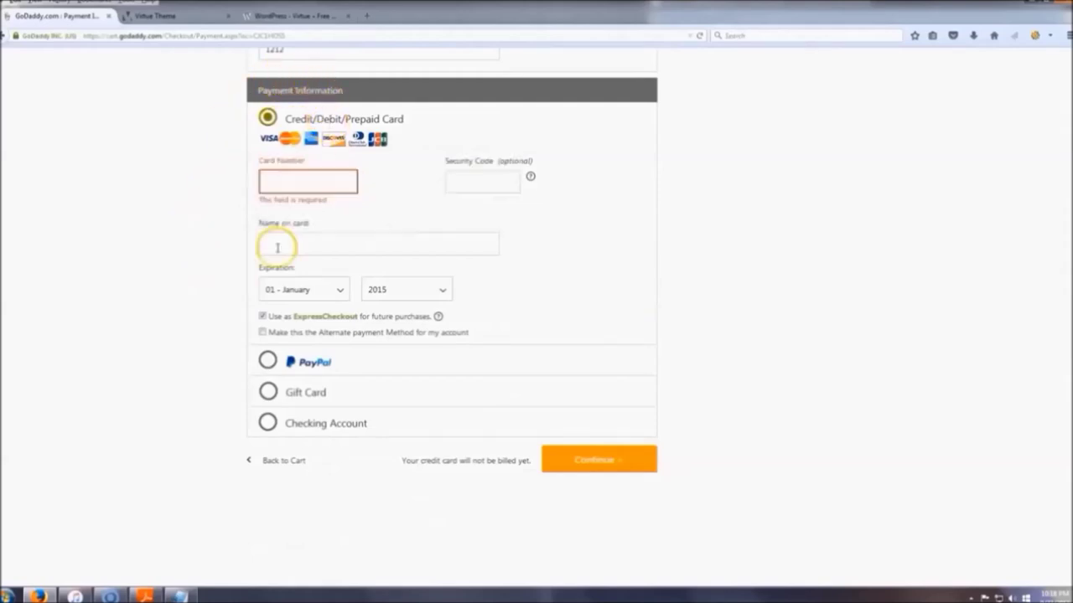
{"action": "left_click", "coordinate": [268, 362]}
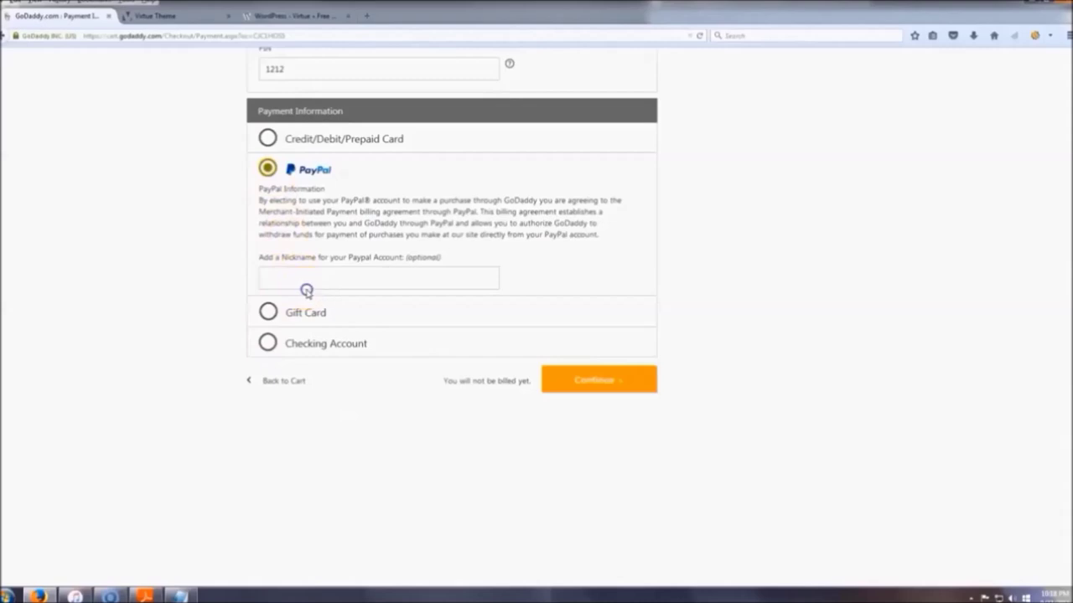
Continue to PayPal, log in with the account email and password, and approve the selected payment method
{"action": "left_click", "coordinate": [603, 382]}
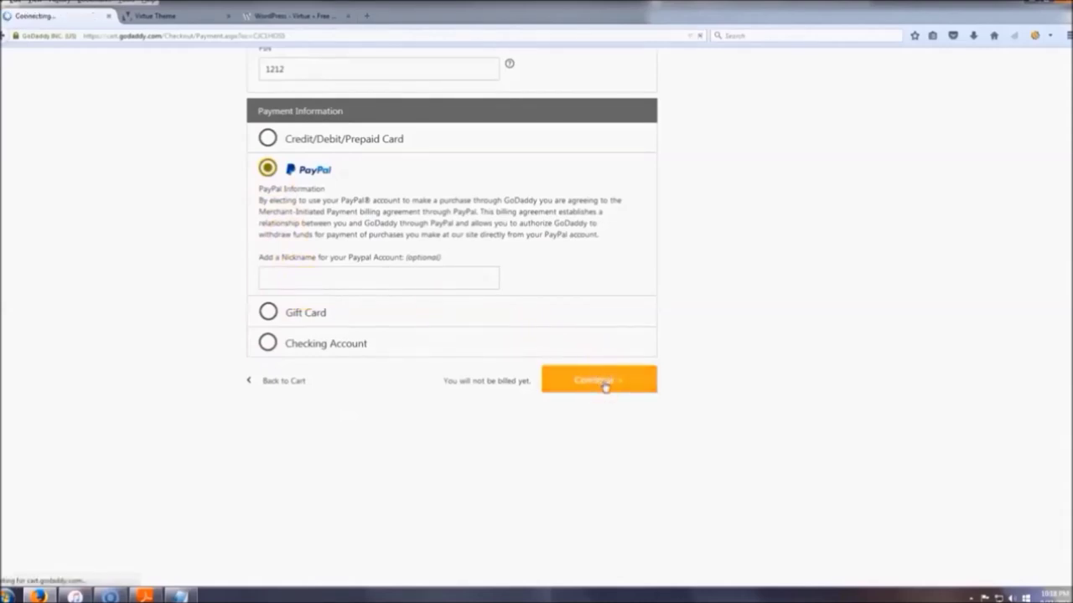
{"action": "left_click", "coordinate": [538, 210]}
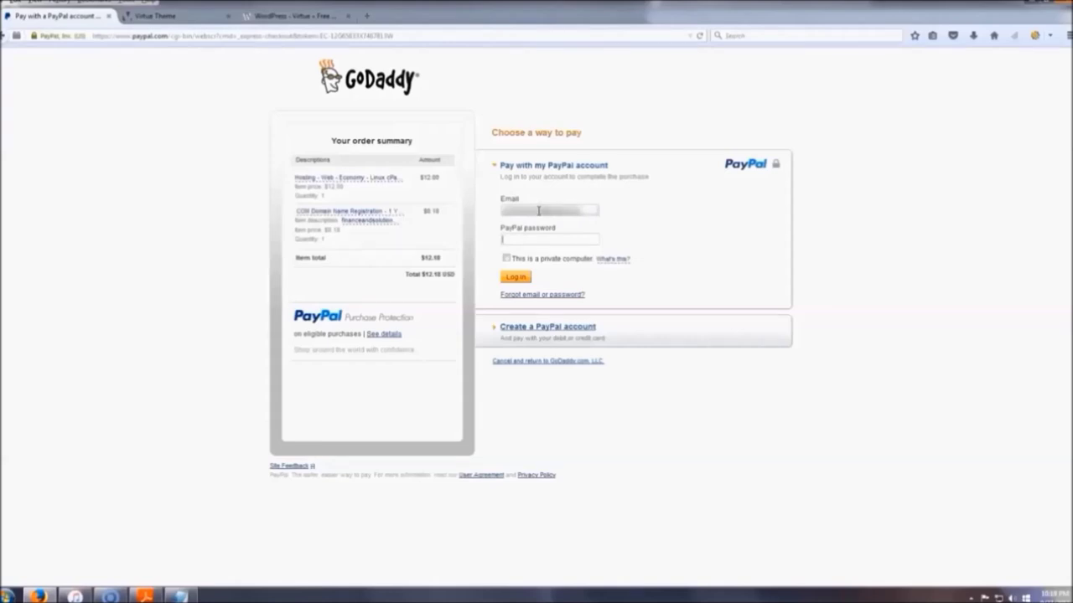
{"action": "key", "text": "Return"}
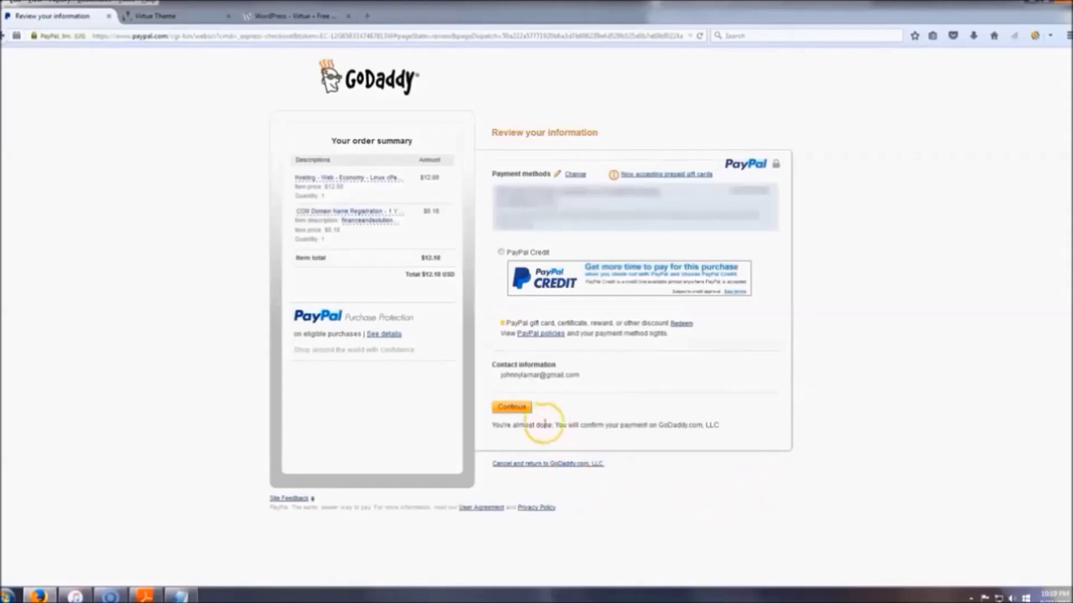
{"action": "left_click", "coordinate": [511, 407]}
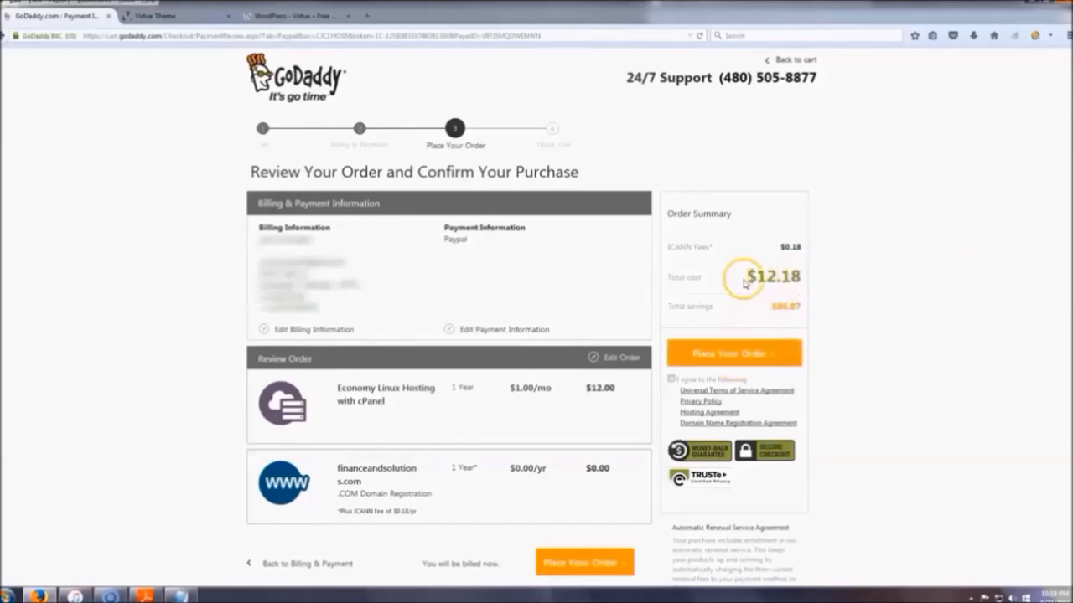
Agree to the terms of service and hosting agreements and place the GoDaddy order
{"action": "left_click", "coordinate": [673, 379]}
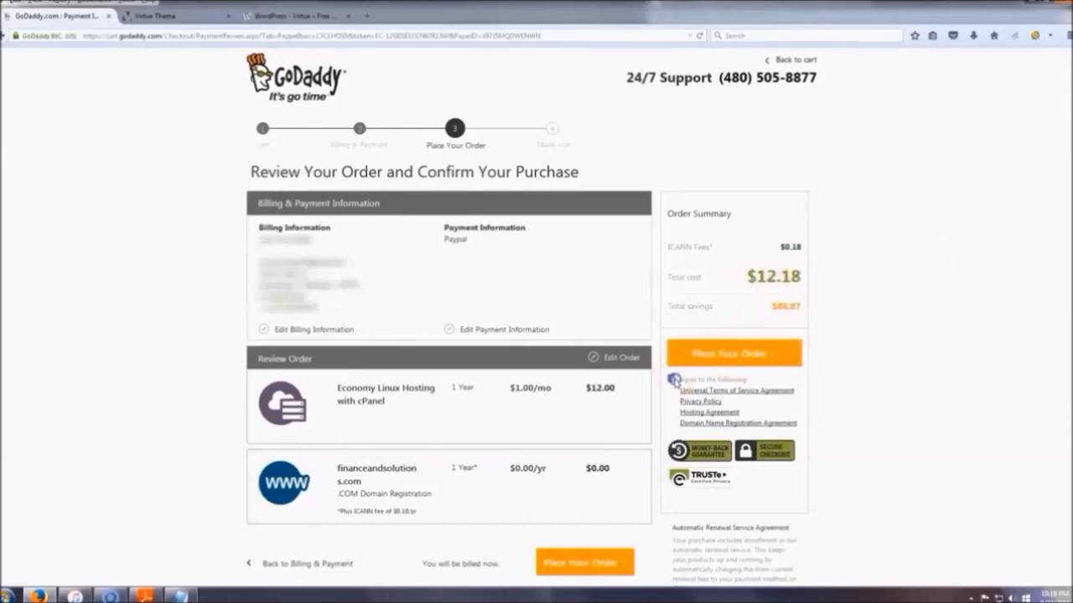
{"action": "left_click", "coordinate": [754, 357]}
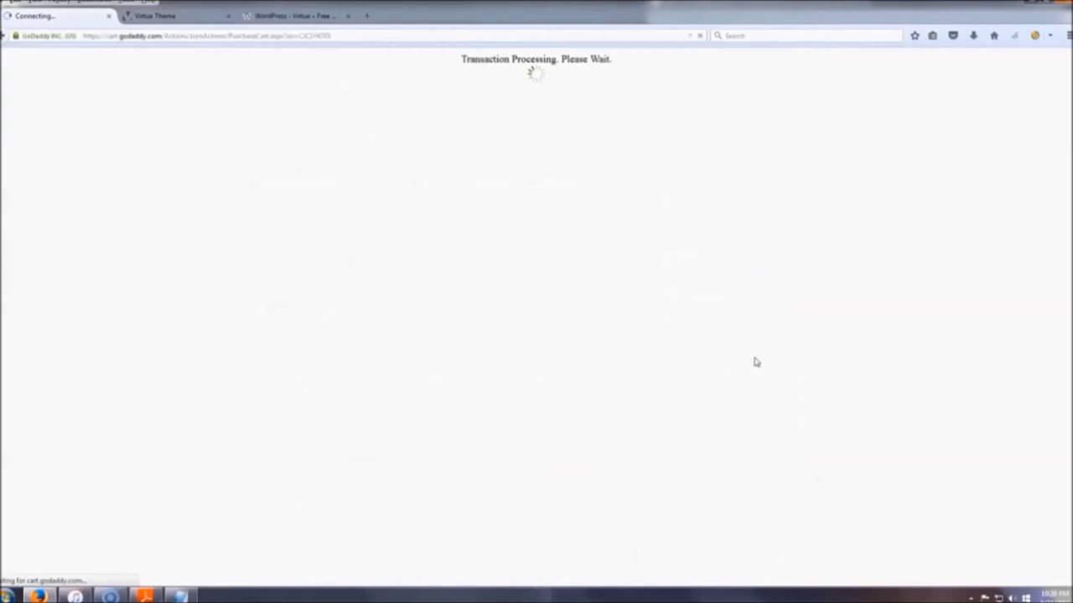
{"action": "left_click", "coordinate": [591, 332]}
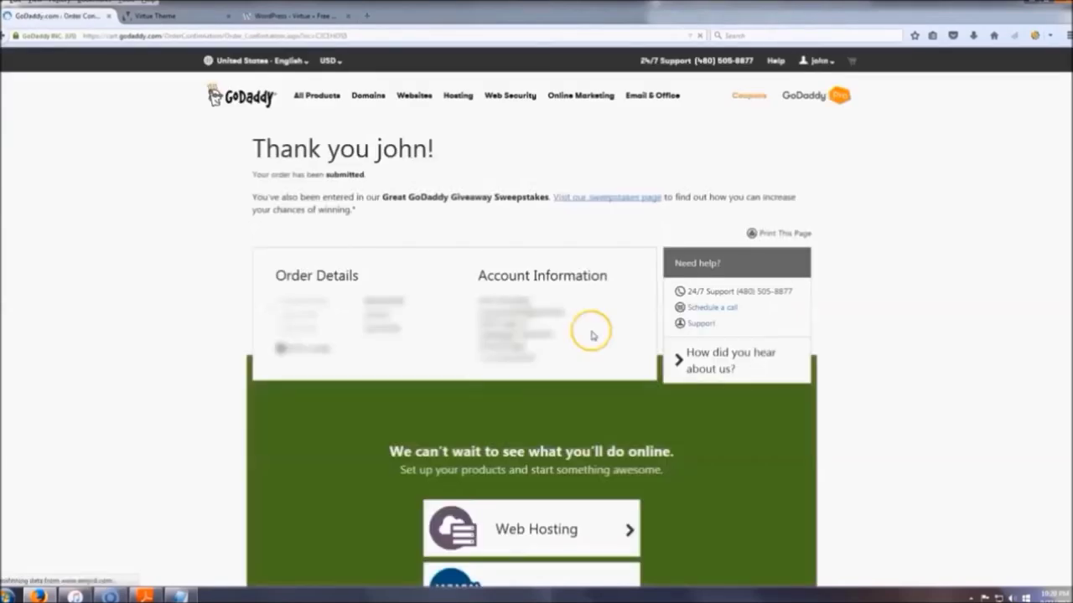
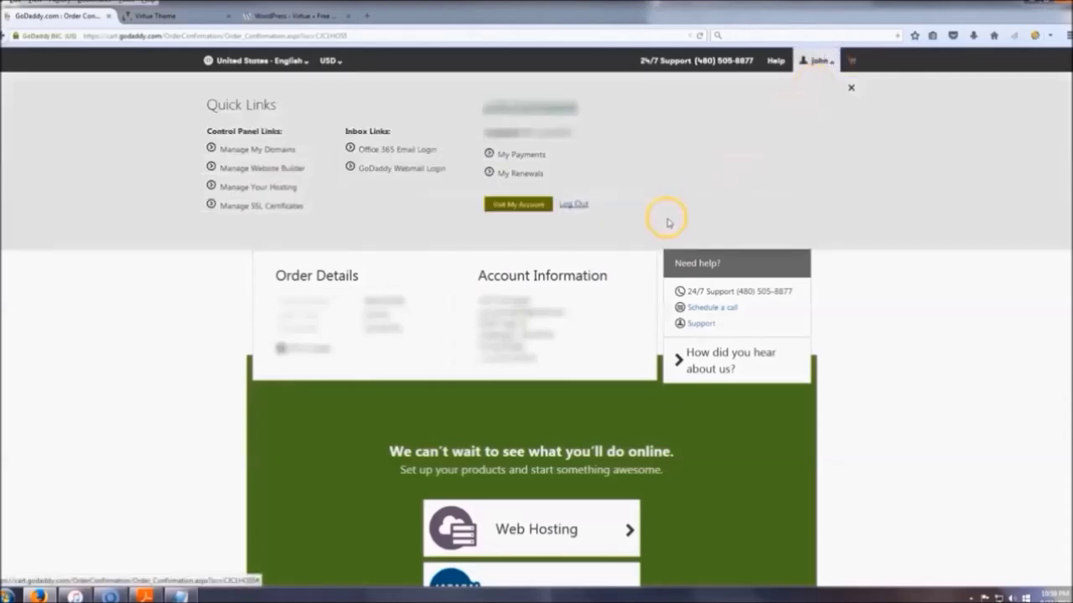
Open the domain manager and request the email verification message for financeandsolutions.com
{"action": "left_click", "coordinate": [250, 149]}
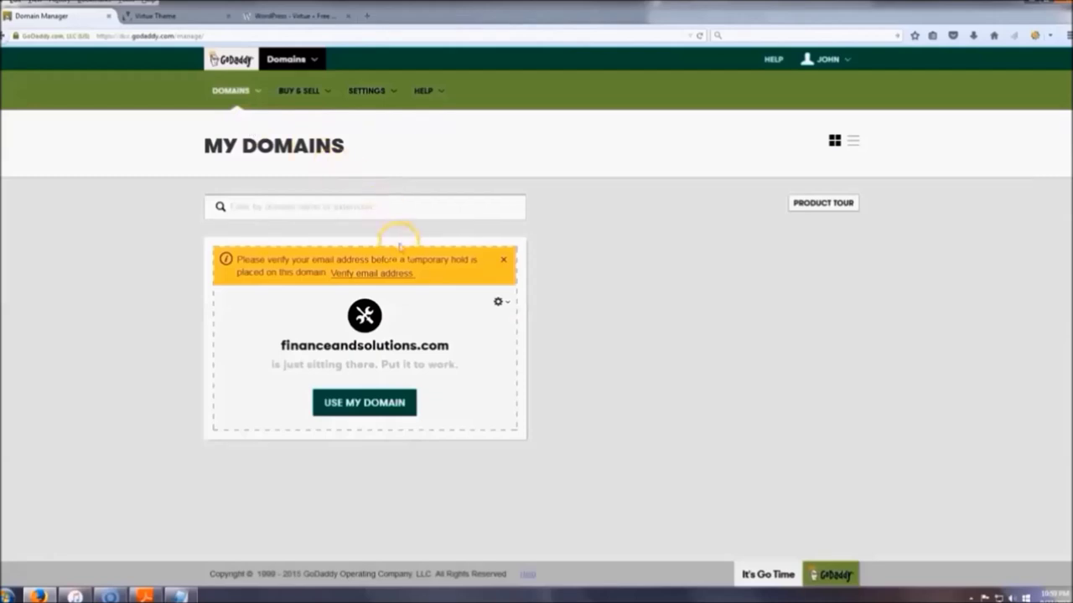
{"action": "left_click", "coordinate": [384, 275]}
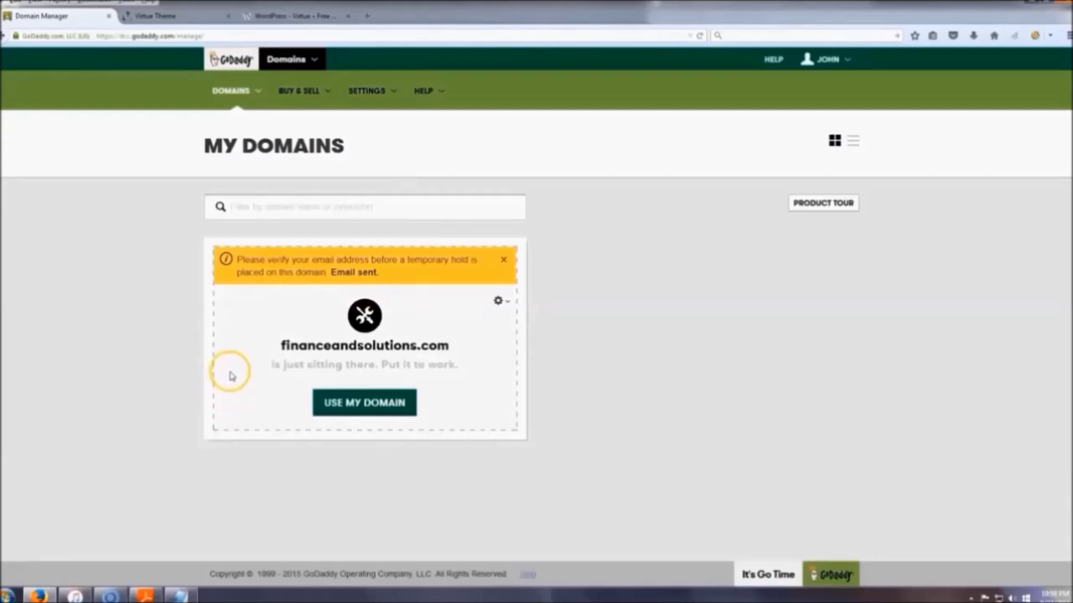
Open Gmail in a new tab and verify the email address through GoDaddy's "Action required" message
{"action": "left_click", "coordinate": [366, 15]}
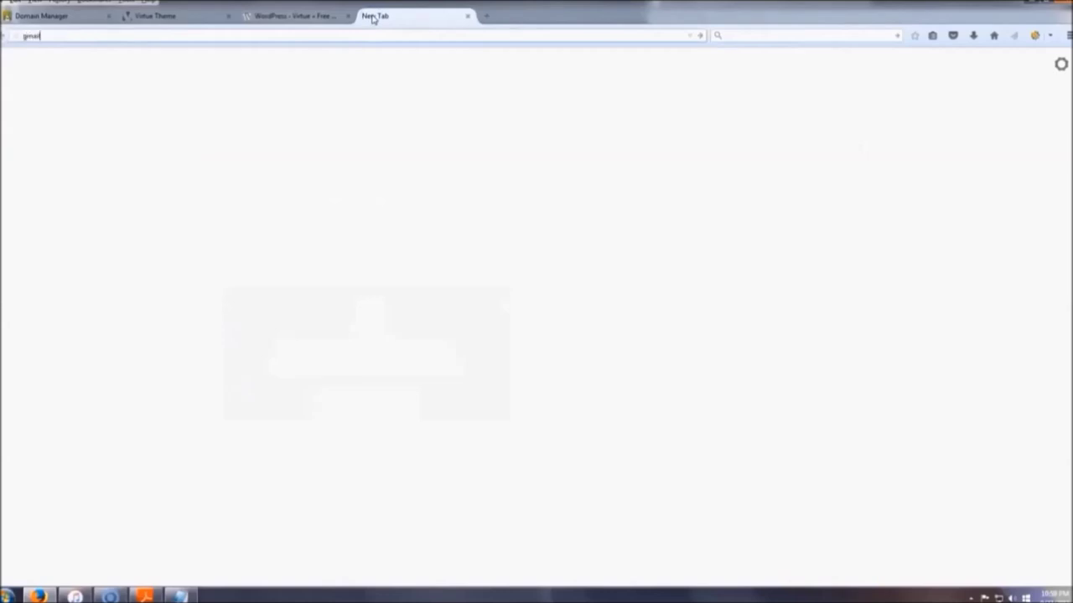
{"action": "key", "text": "Return"}
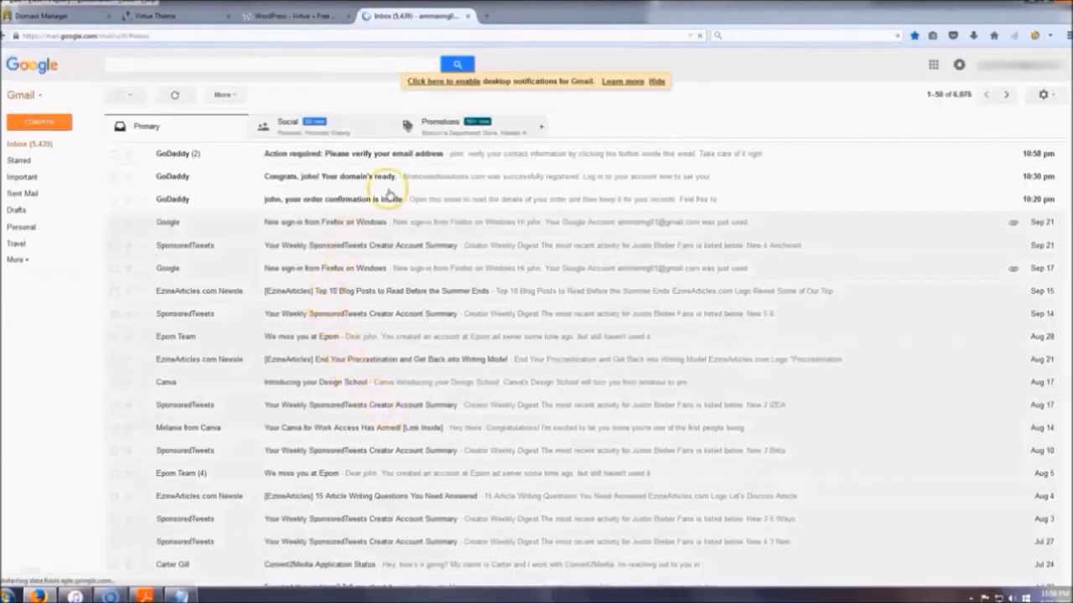
{"action": "left_click", "coordinate": [343, 158]}
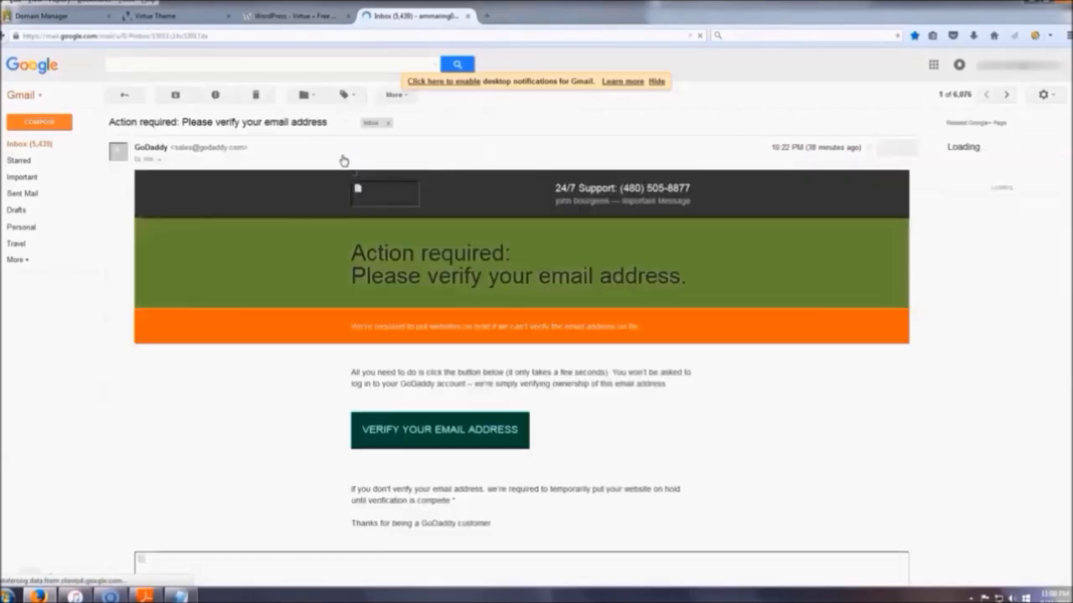
{"action": "left_click", "coordinate": [455, 431]}
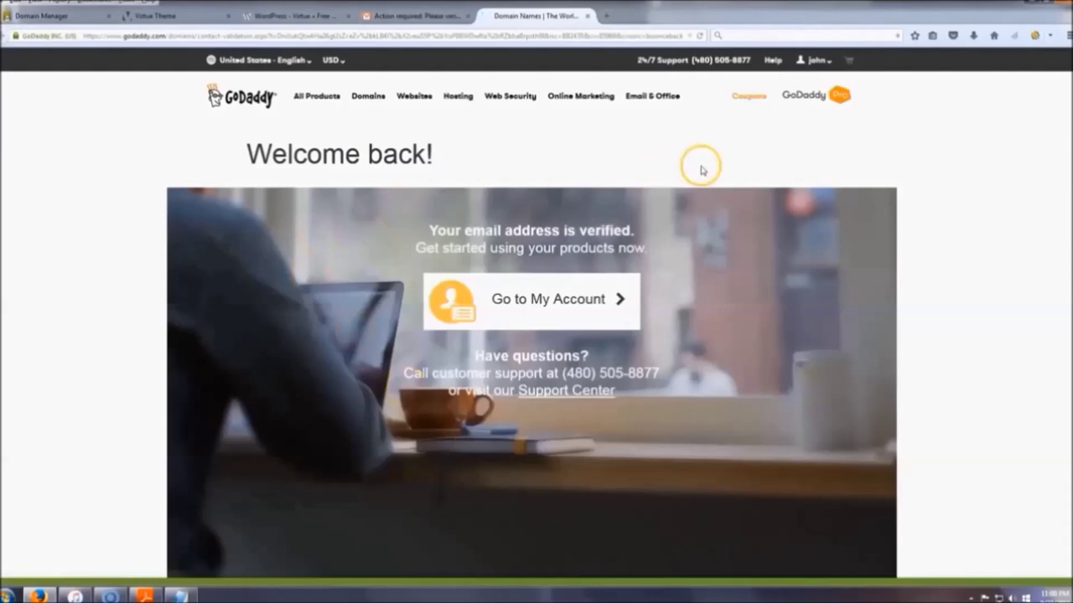
Go to the GoDaddy account page and decline the profile survey
{"action": "left_click", "coordinate": [524, 299]}
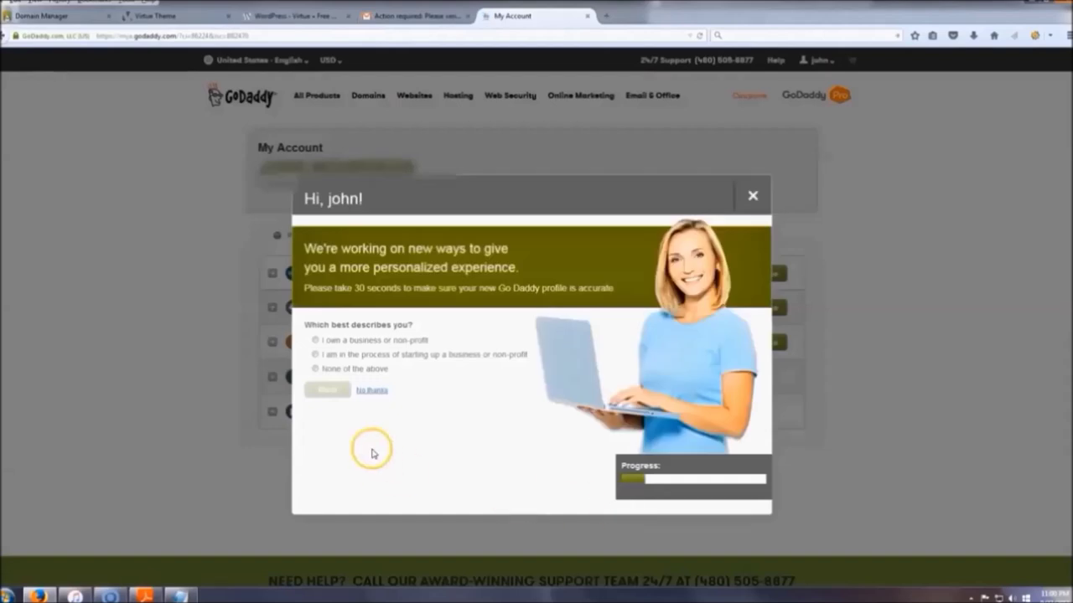
{"action": "left_click", "coordinate": [371, 390]}
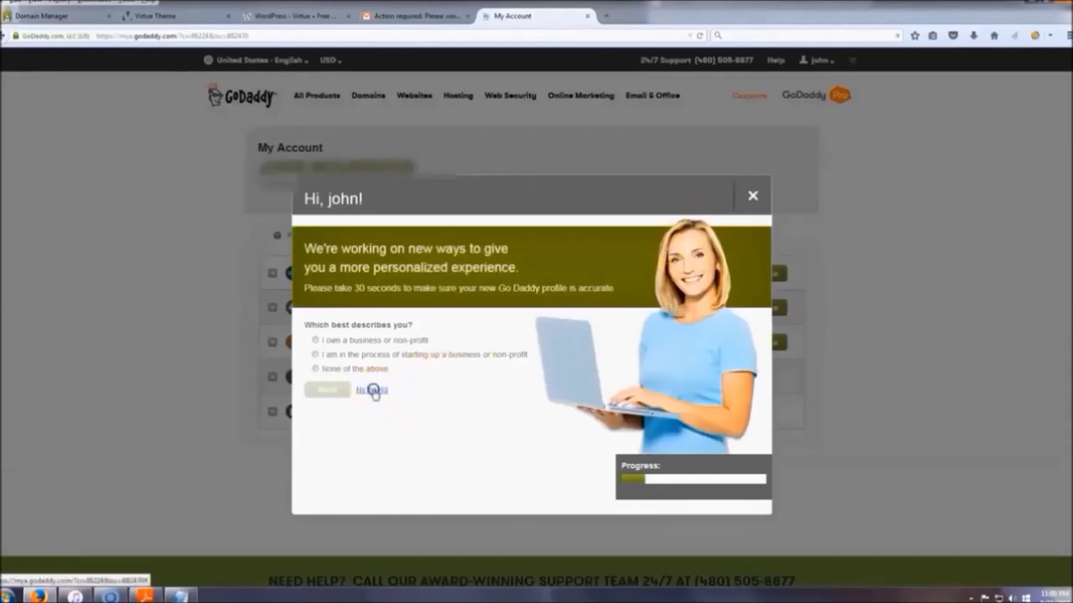
{"action": "right_click", "coordinate": [375, 308]}
{"action": "left_click", "coordinate": [833, 245]}
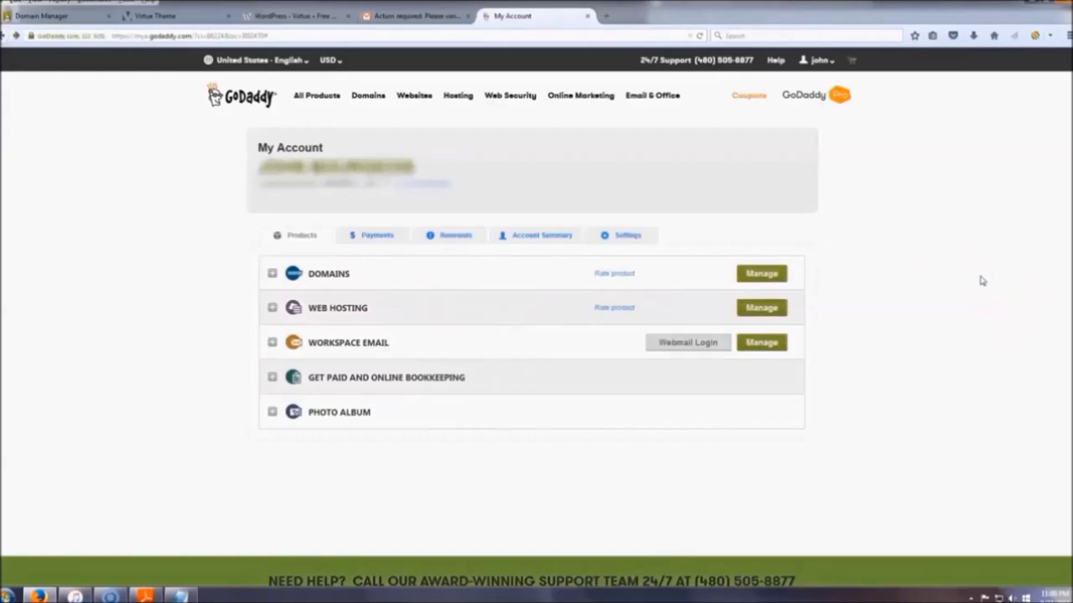
Set up the new cPanel hosting account for financeandsolutions.com with a new cPanel username and password
{"action": "left_click", "coordinate": [762, 308]}
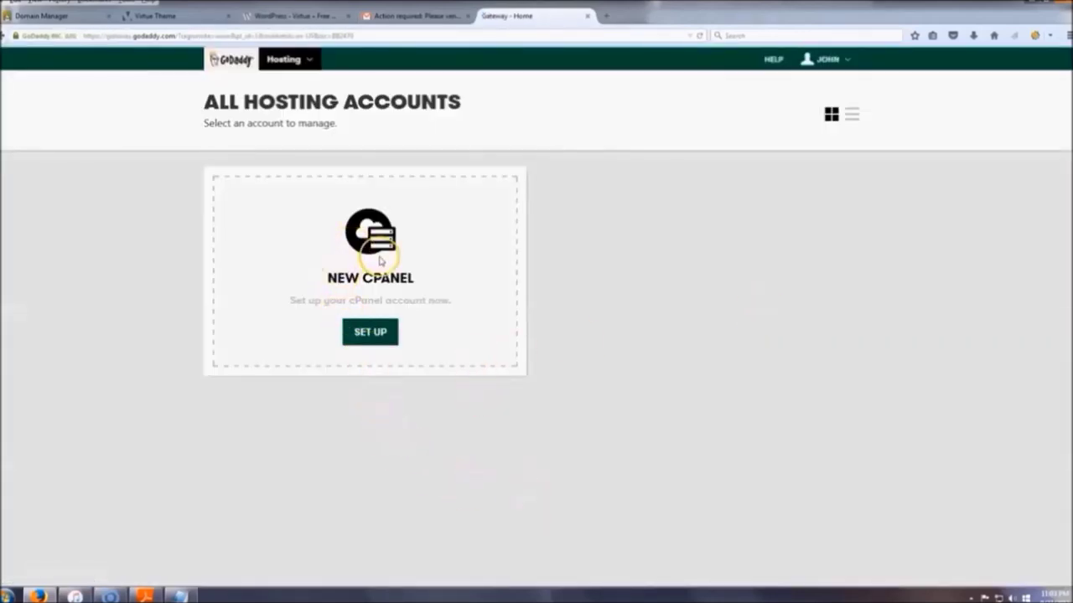
{"action": "left_click", "coordinate": [378, 334]}
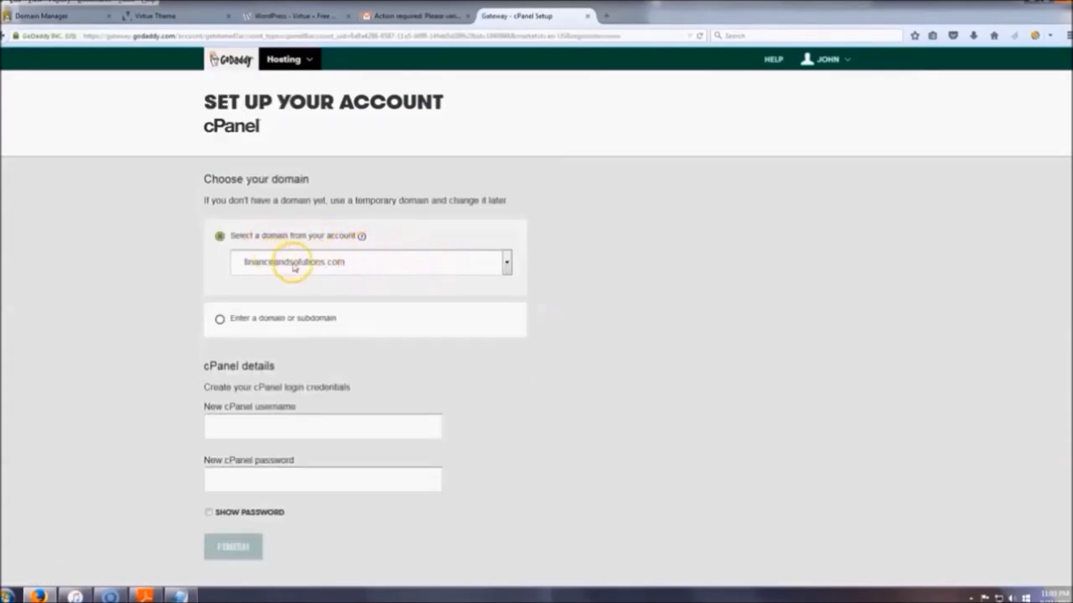
{"action": "scroll", "coordinate": [197, 247], "scroll_direction": "down", "scroll_amount": 1}
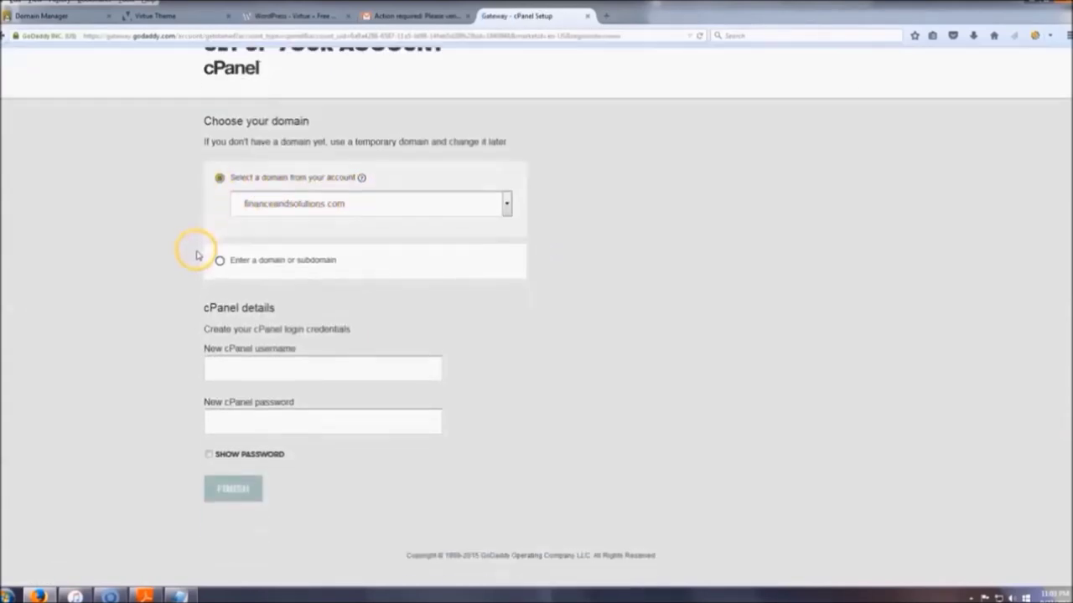
{"action": "left_click", "coordinate": [263, 372]}
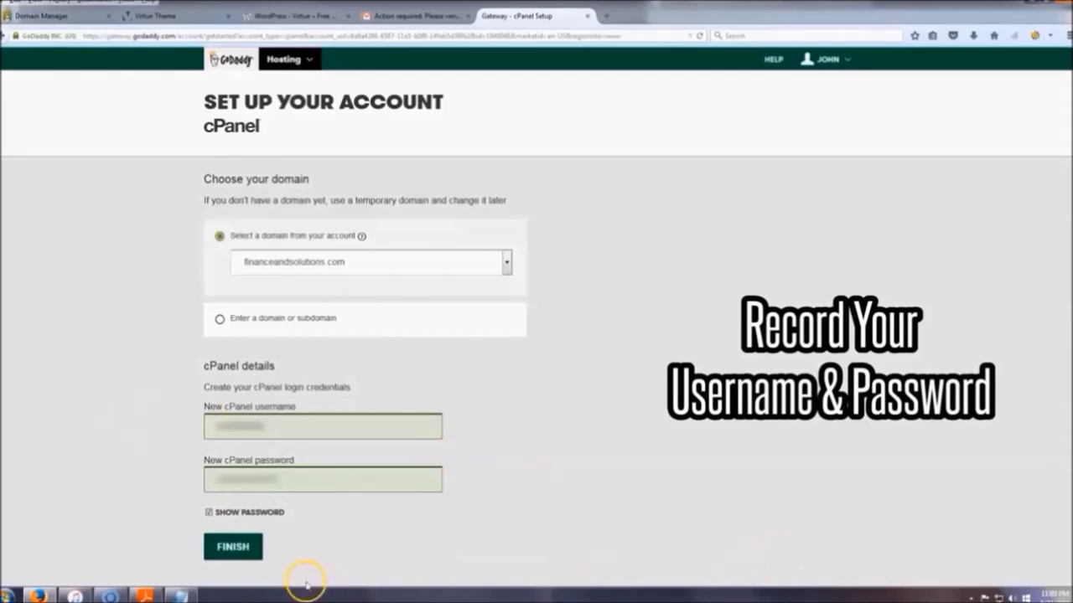
{"action": "left_click", "coordinate": [235, 549]}
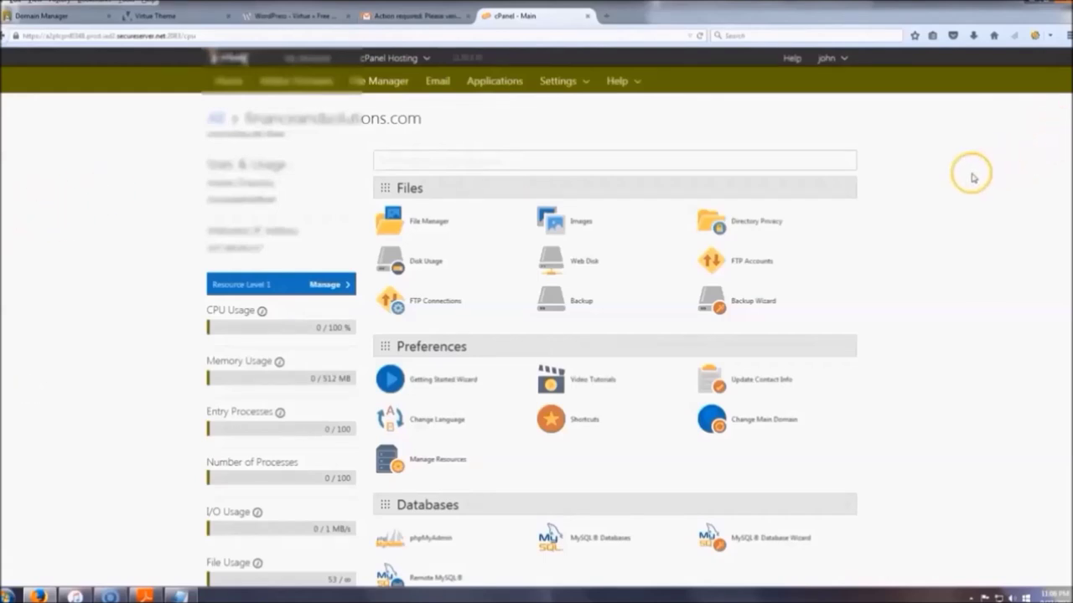
Open WordPress among cPanel's web applications and start its installation wizard
{"action": "scroll", "coordinate": [941, 188], "scroll_direction": "down", "scroll_amount": 6}
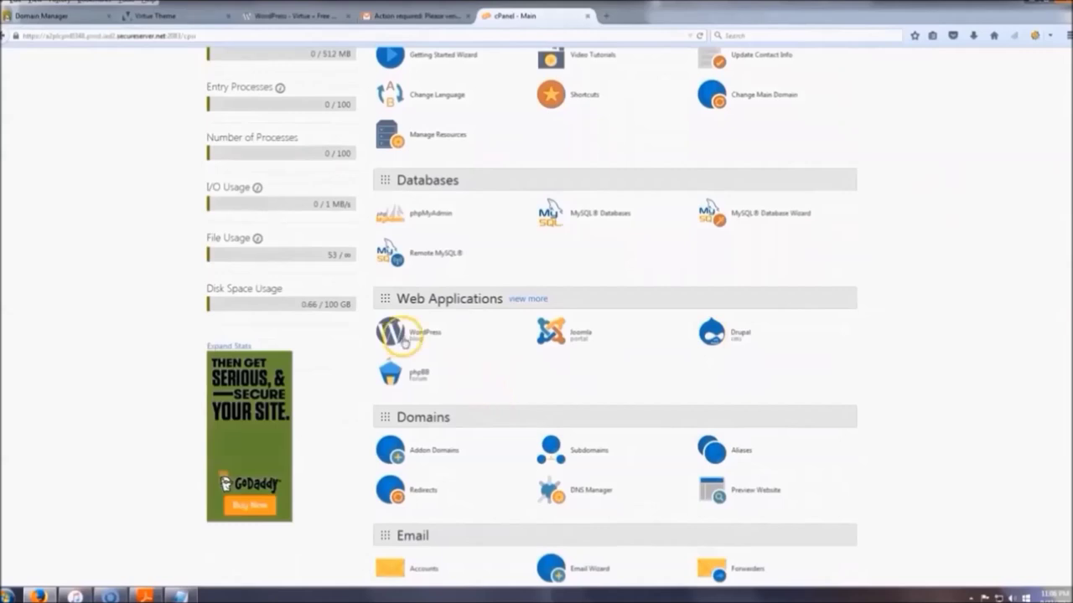
{"action": "left_click", "coordinate": [416, 337]}
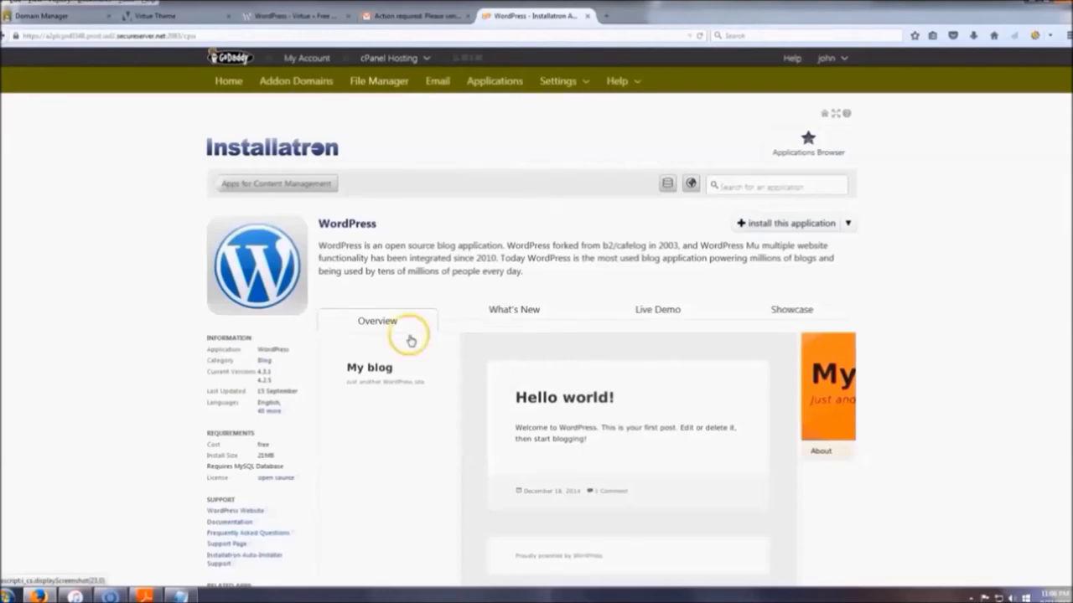
{"action": "left_click", "coordinate": [780, 225]}
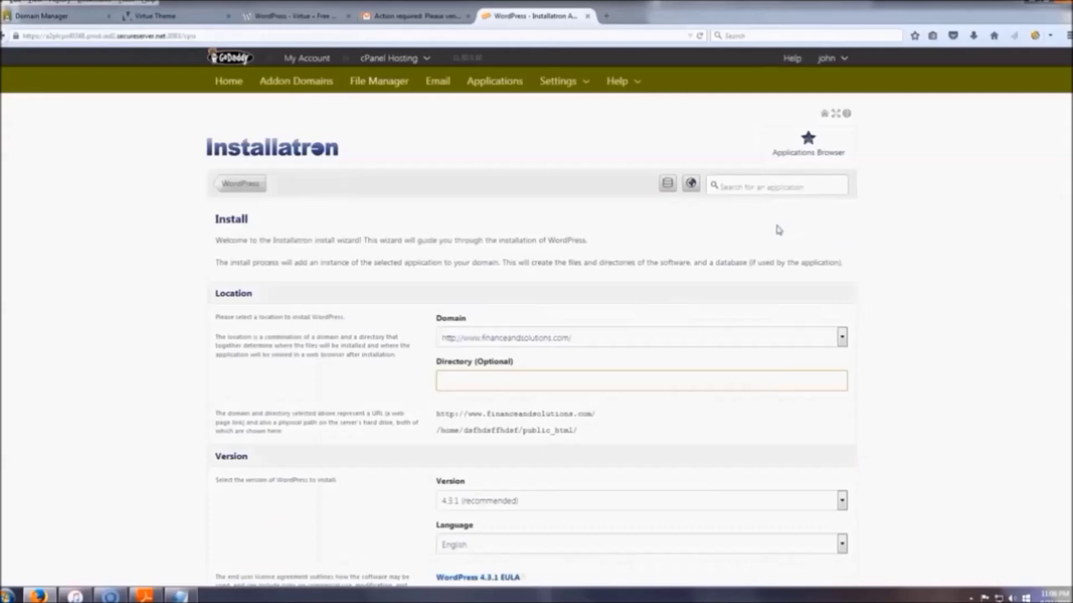
Check the WordPress install location, including the domain, the optional directory and the resulting site address
{"action": "scroll", "coordinate": [533, 246], "scroll_direction": "down", "scroll_amount": 1}
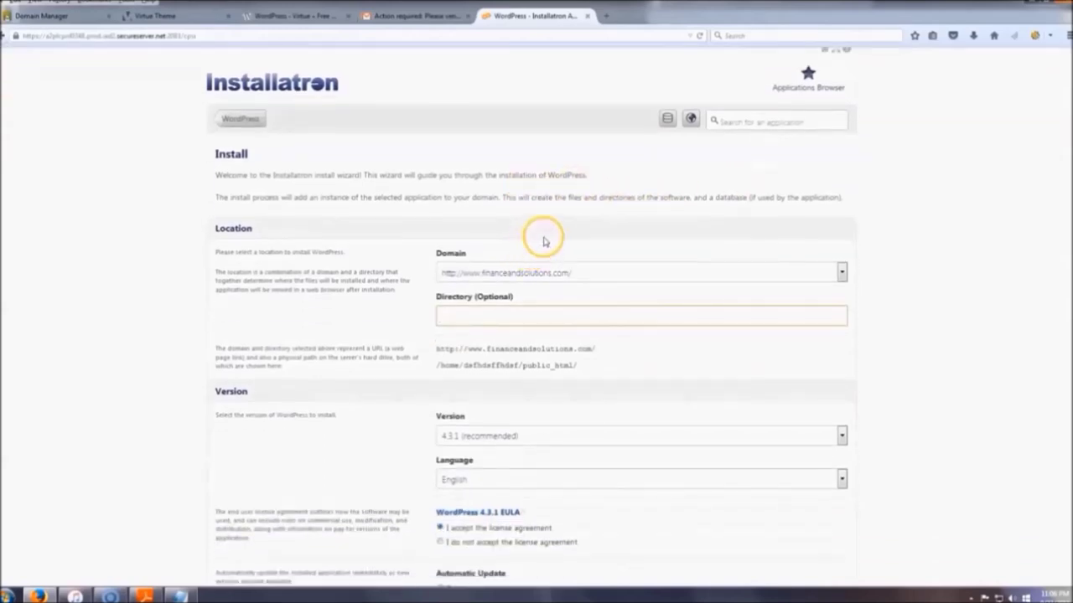
{"action": "scroll", "coordinate": [968, 270], "scroll_direction": "down", "scroll_amount": 1}
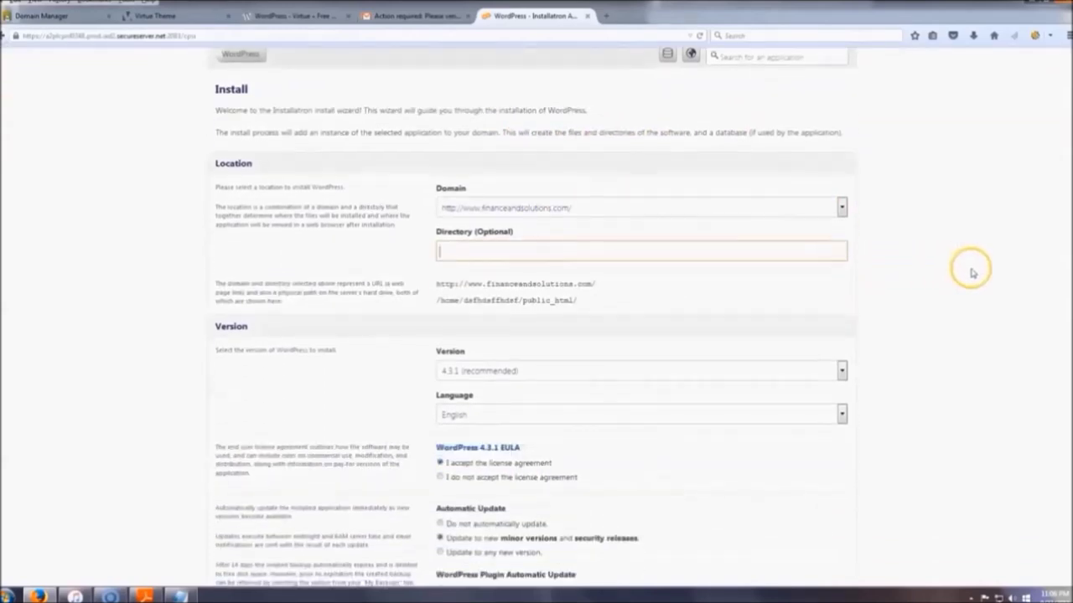
{"action": "scroll", "coordinate": [441, 254], "scroll_direction": "up", "scroll_amount": 2}
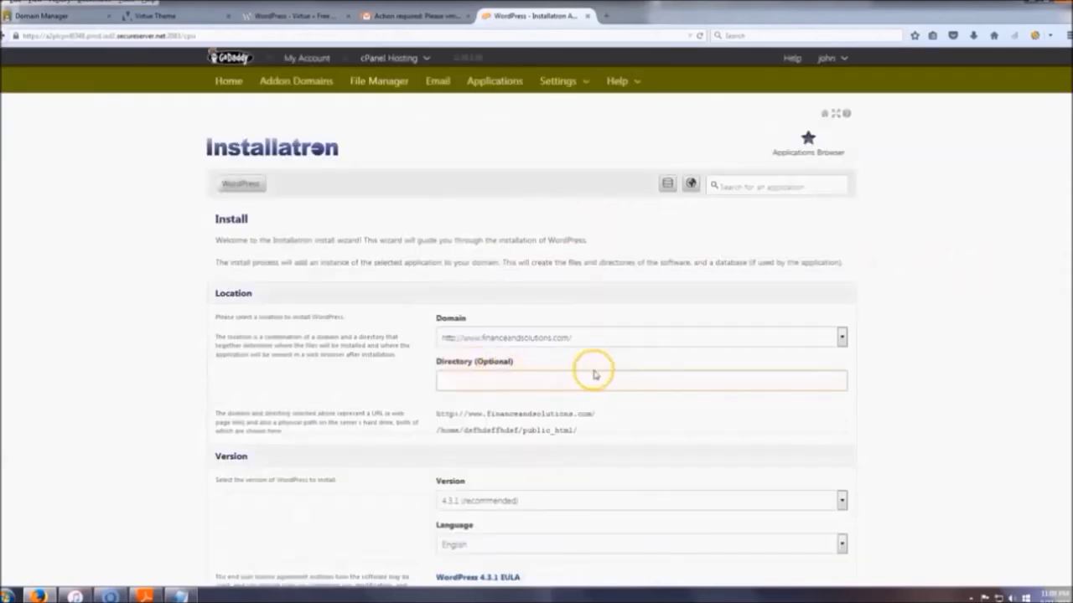
{"action": "left_click_drag", "start_coordinate": [444, 414], "coordinate": [611, 414]}
{"action": "left_click", "coordinate": [624, 414]}
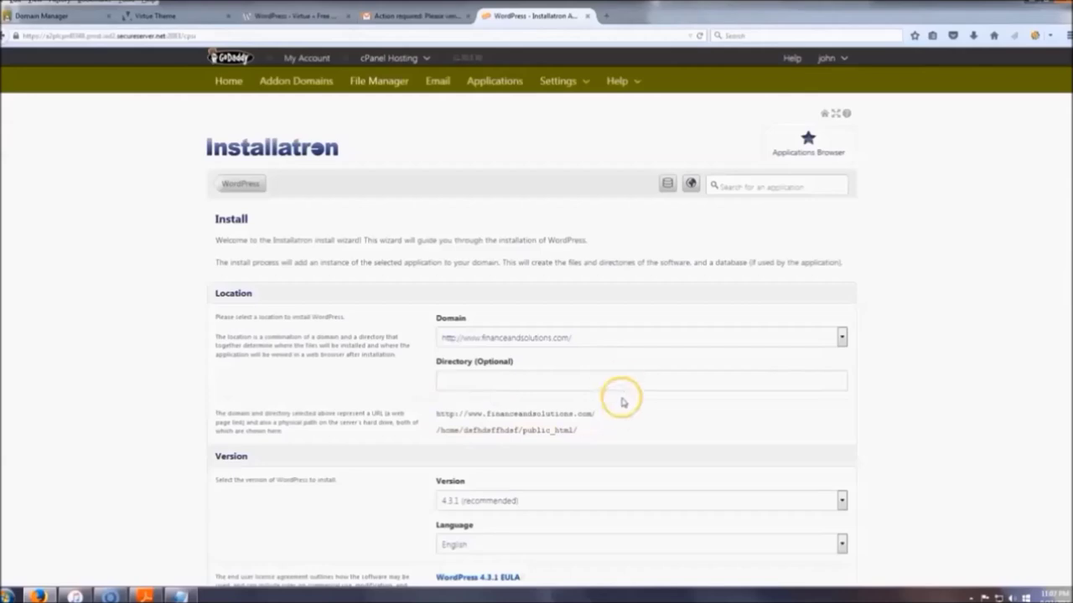
Review the version, update, administrator, security and advanced settings, and install WordPress 4.3.1 on financeandsolutions.com
{"action": "scroll", "coordinate": [399, 377], "scroll_direction": "down", "scroll_amount": 3}
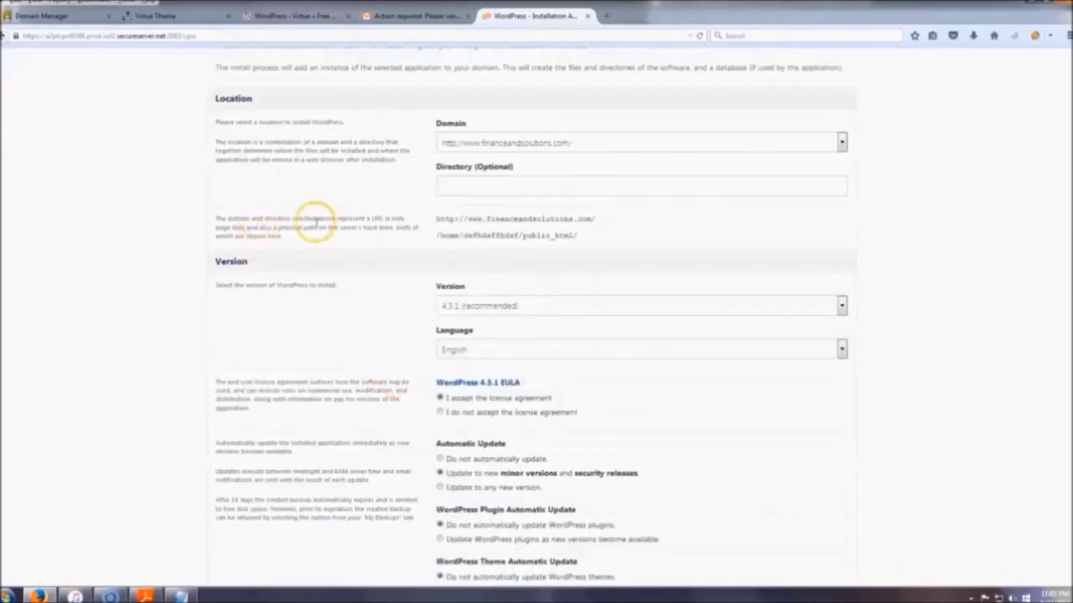
{"action": "scroll", "coordinate": [319, 219], "scroll_direction": "down", "scroll_amount": 2}
{"action": "scroll", "coordinate": [376, 192], "scroll_direction": "down", "scroll_amount": 2}
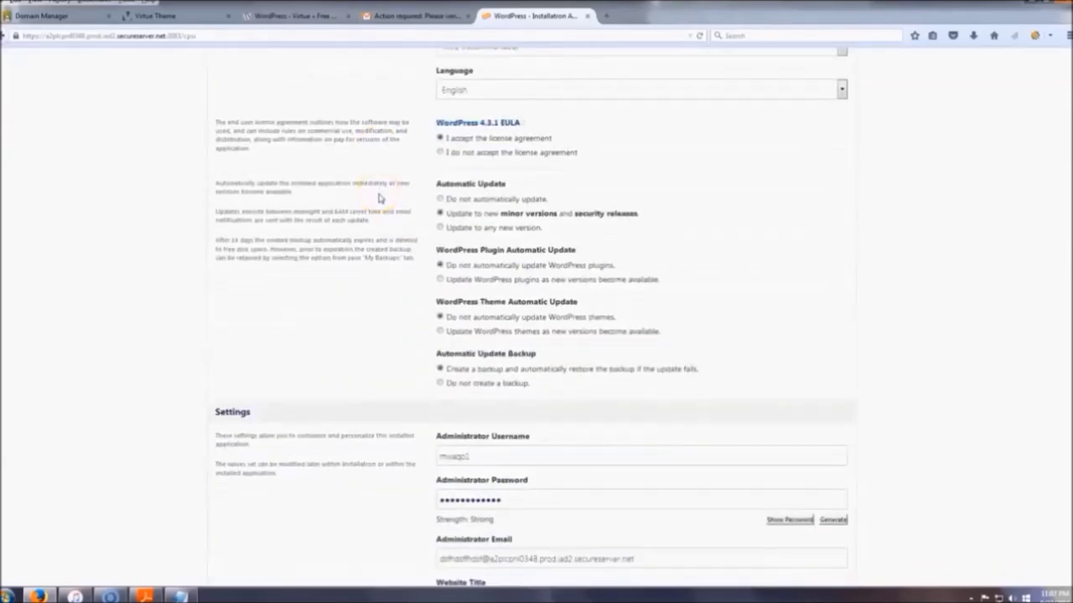
{"action": "scroll", "coordinate": [378, 197], "scroll_direction": "down", "scroll_amount": 2}
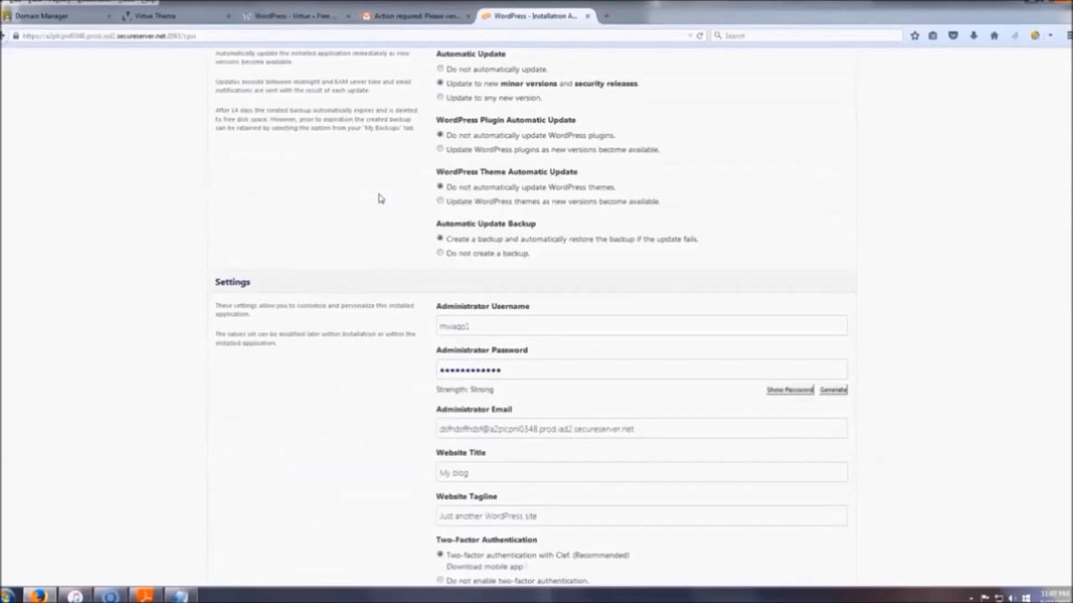
{"action": "scroll", "coordinate": [378, 197], "scroll_direction": "down", "scroll_amount": 1}
{"action": "scroll", "coordinate": [378, 198], "scroll_direction": "down", "scroll_amount": 2}
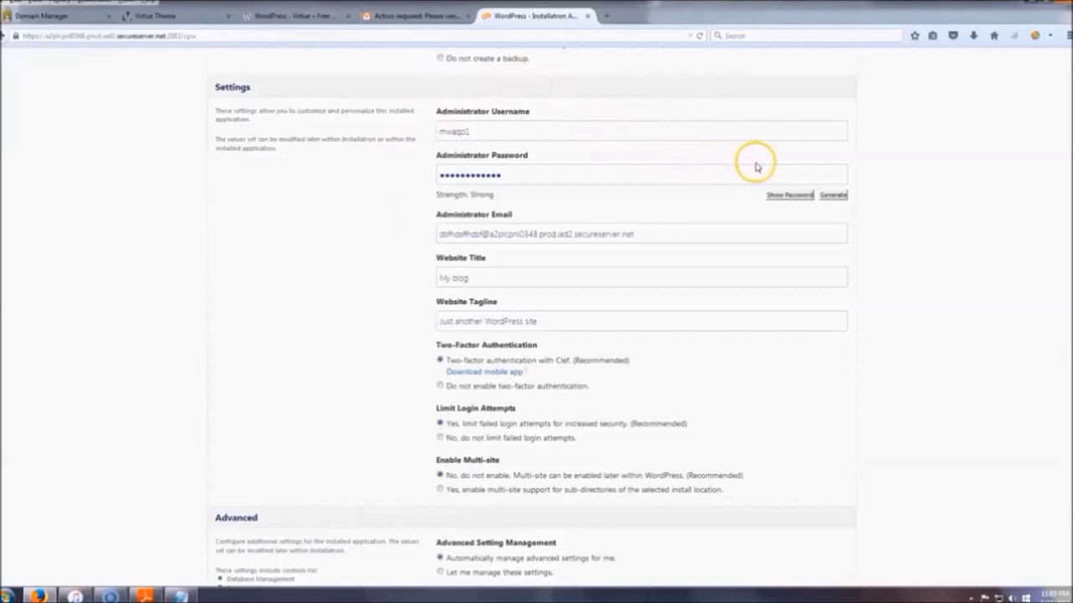
{"action": "scroll", "coordinate": [869, 219], "scroll_direction": "down", "scroll_amount": 2}
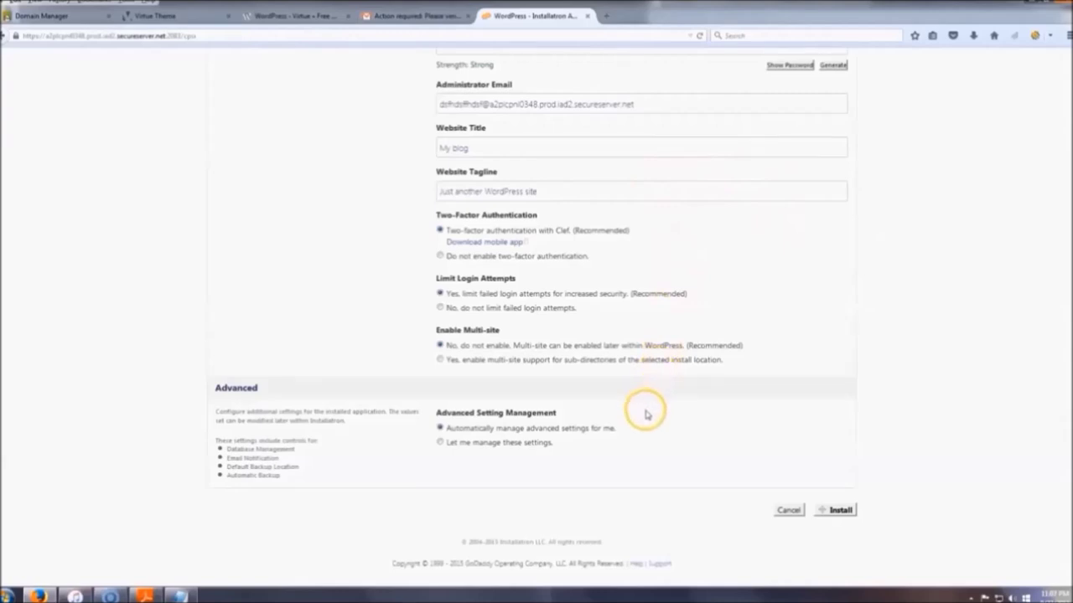
{"action": "left_click", "coordinate": [840, 513]}
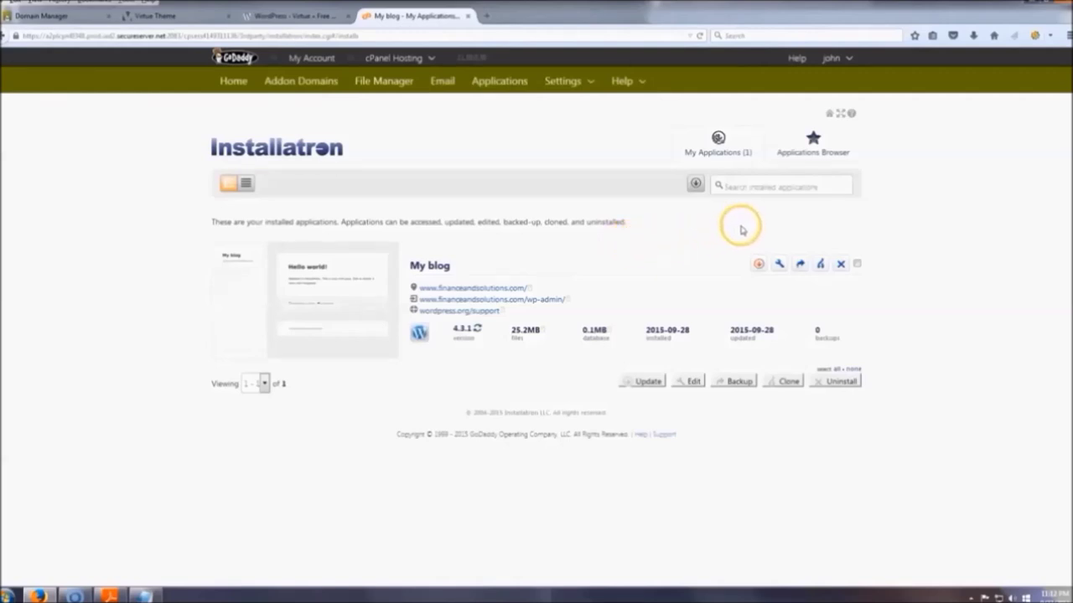
Open the settings of the installed My blog application and look over its title, security, update and backup options
{"action": "left_click", "coordinate": [779, 265]}
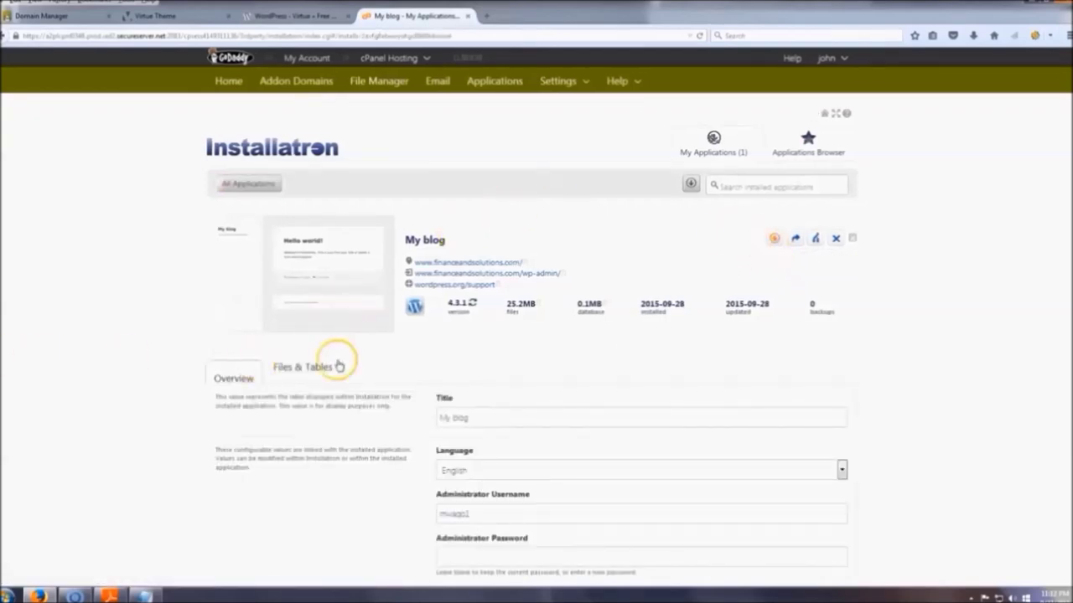
{"action": "scroll", "coordinate": [392, 381], "scroll_direction": "down", "scroll_amount": 5}
{"action": "scroll", "coordinate": [323, 280], "scroll_direction": "down", "scroll_amount": 9}
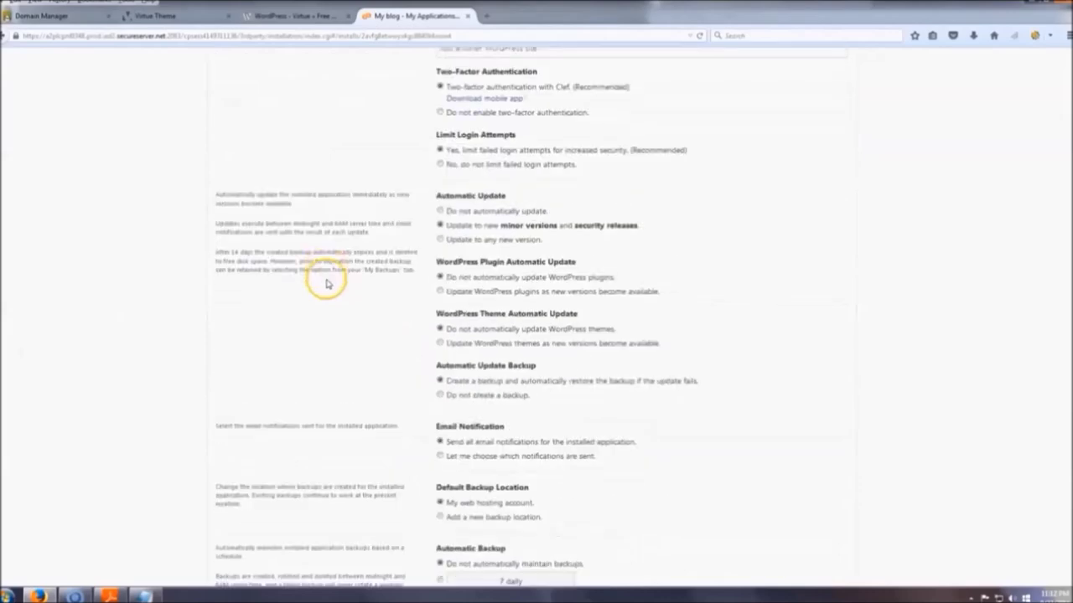
{"action": "scroll", "coordinate": [339, 285], "scroll_direction": "up", "scroll_amount": 6}
{"action": "scroll", "coordinate": [352, 292], "scroll_direction": "up", "scroll_amount": 8}
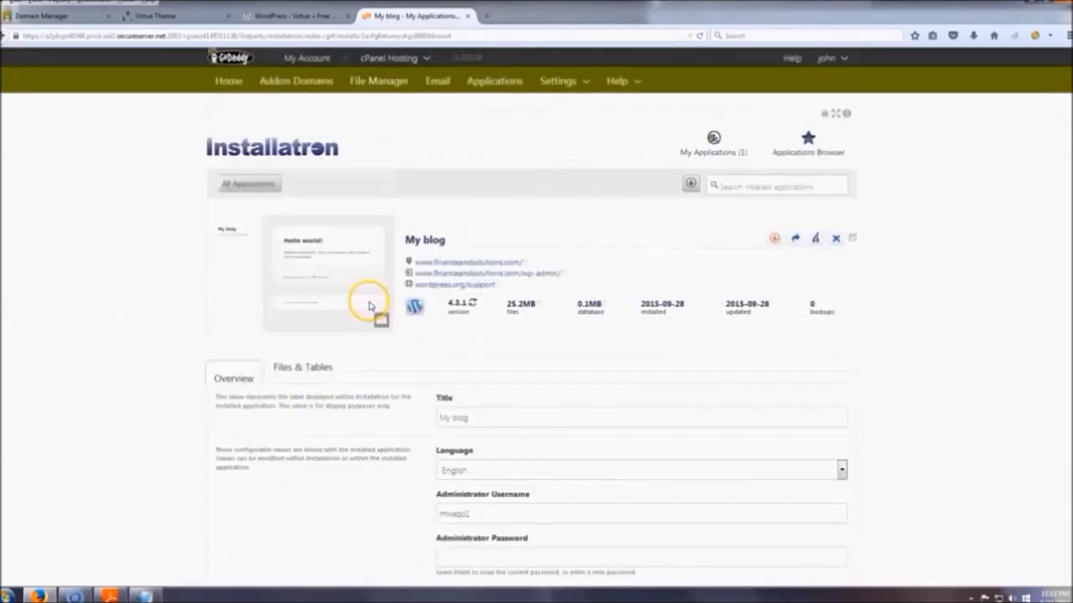
Open the WordPress admin dashboard of financeandsolutions.com in a new browser tab
{"action": "right_click", "coordinate": [515, 276]}
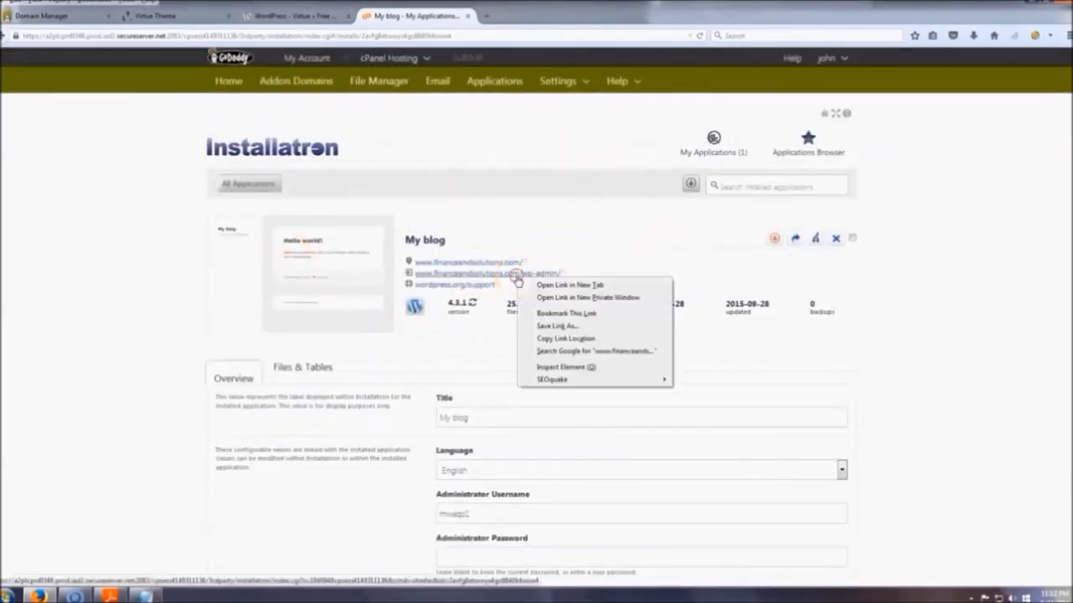
{"action": "left_click", "coordinate": [561, 285]}
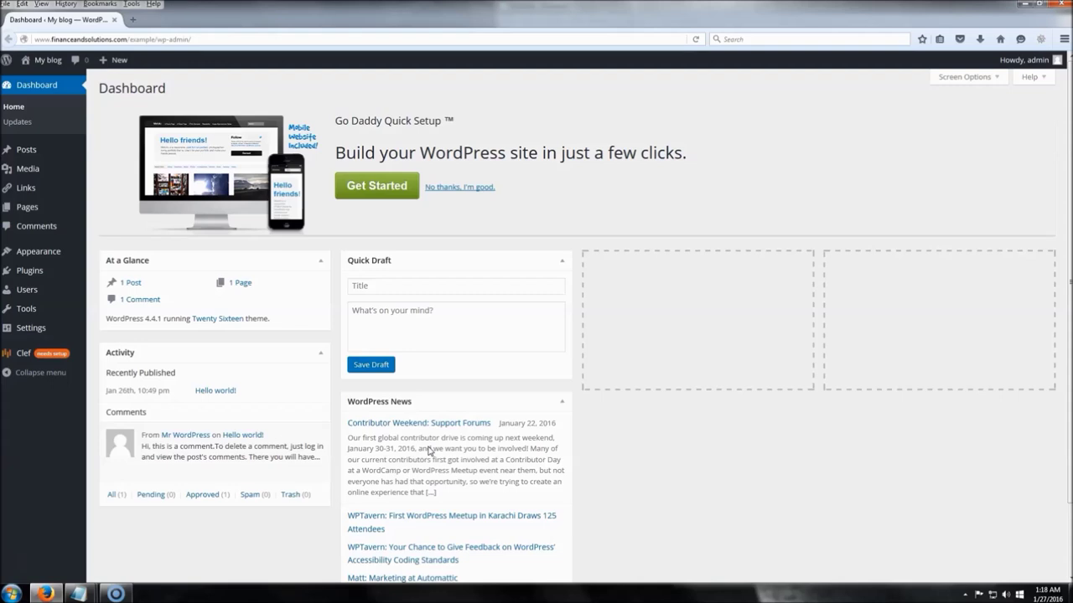
{"action": "left_click", "coordinate": [273, 316]}
In the general settings, set the site title to "Finance & Solutions" and the tagline to "Learn How To Make Money Online", and save
{"action": "mouse_move", "coordinate": [42, 327]}
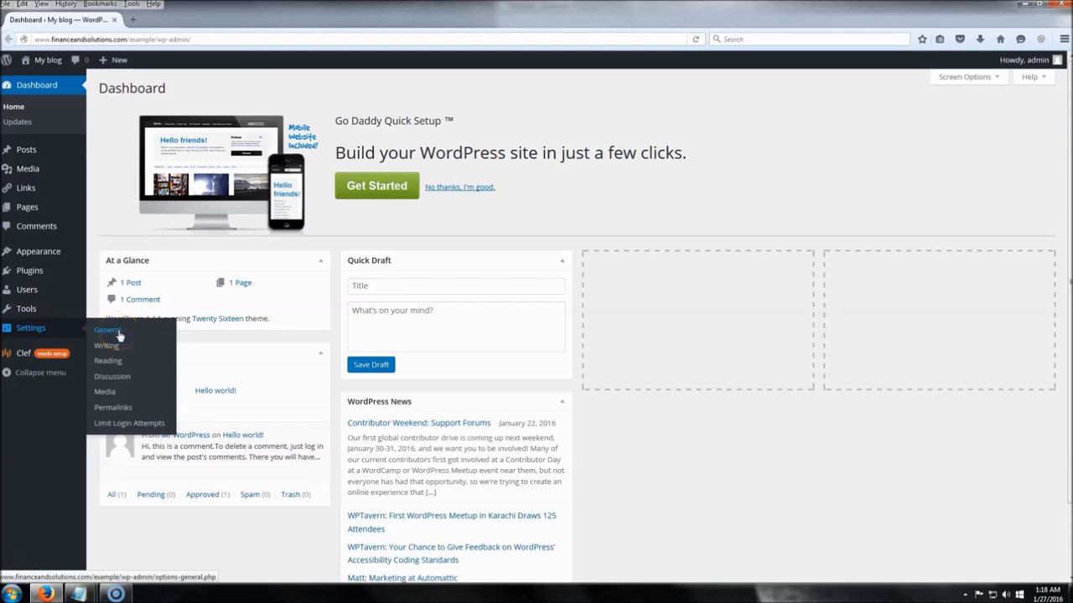
{"action": "left_click", "coordinate": [119, 334]}
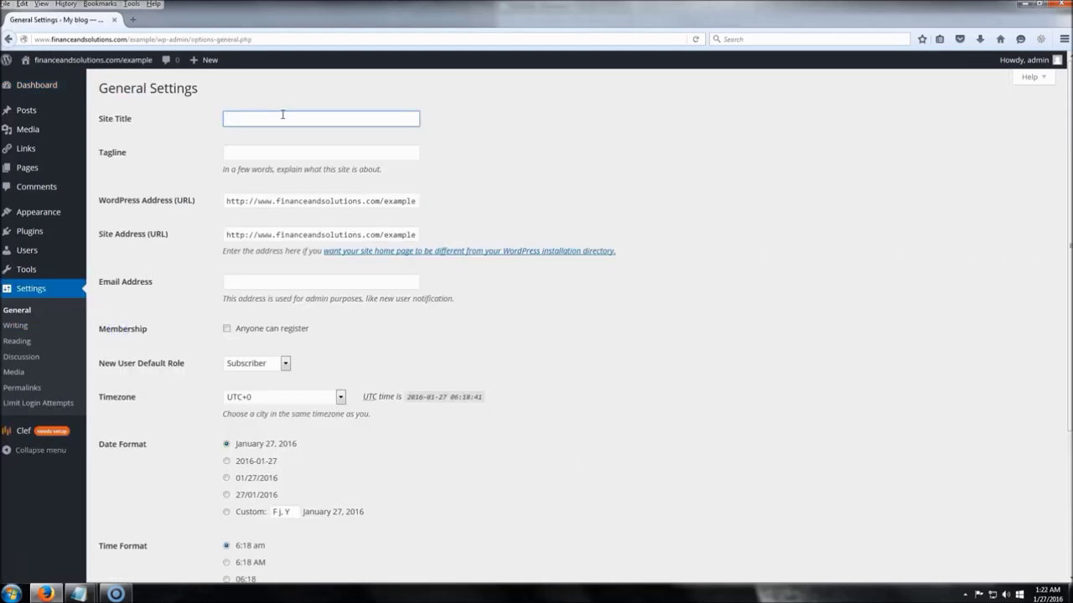
{"action": "type", "text": "Finance"}
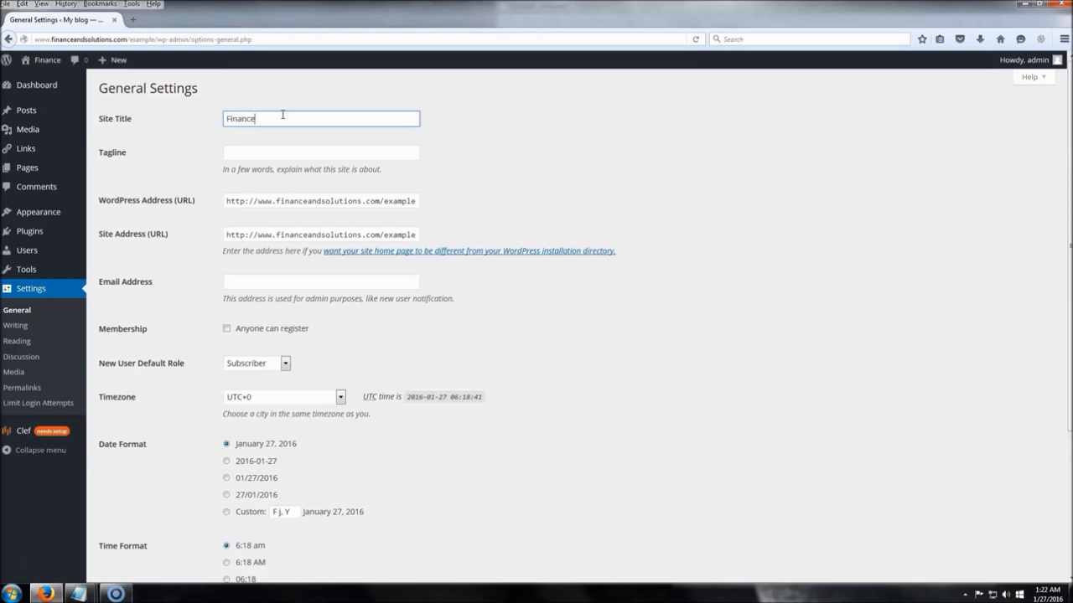
{"action": "type", "text": " & Solutions"}
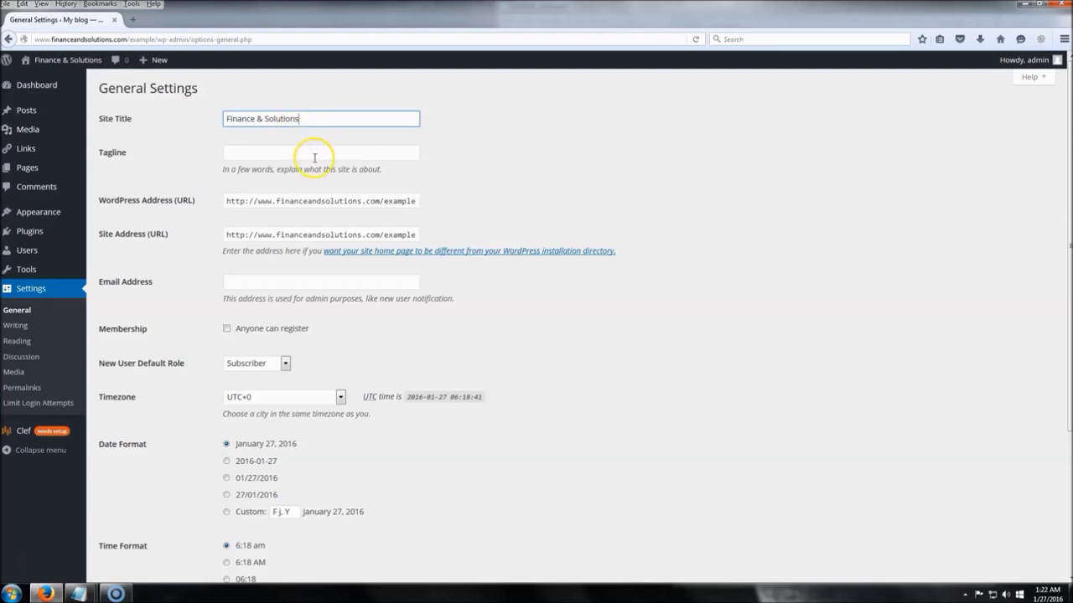
{"action": "left_click", "coordinate": [313, 156]}
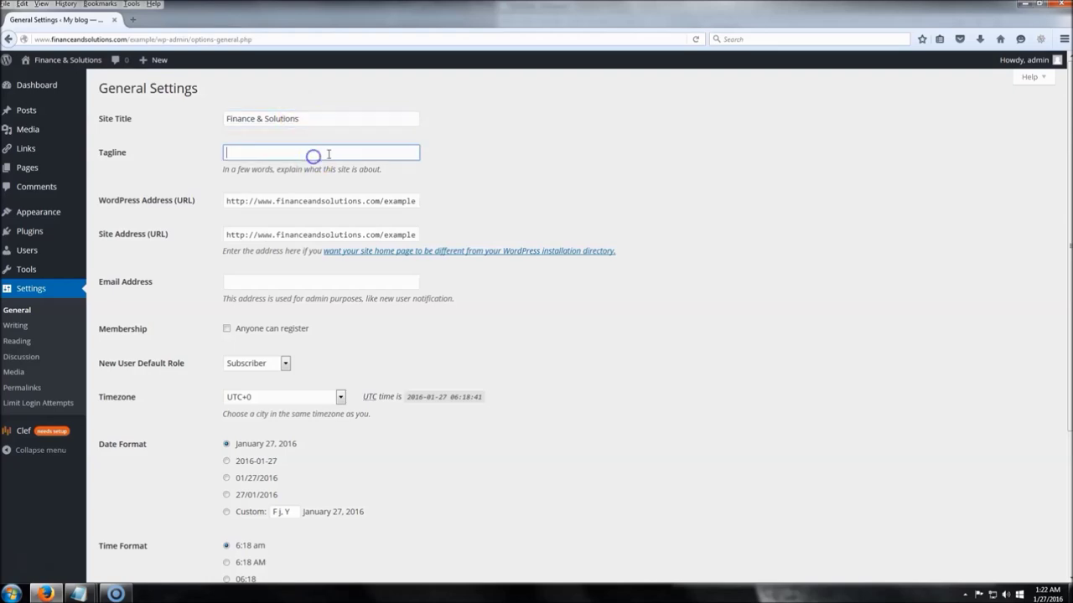
{"action": "key", "text": "ctrl+v"}
{"action": "left_click", "coordinate": [390, 155]}
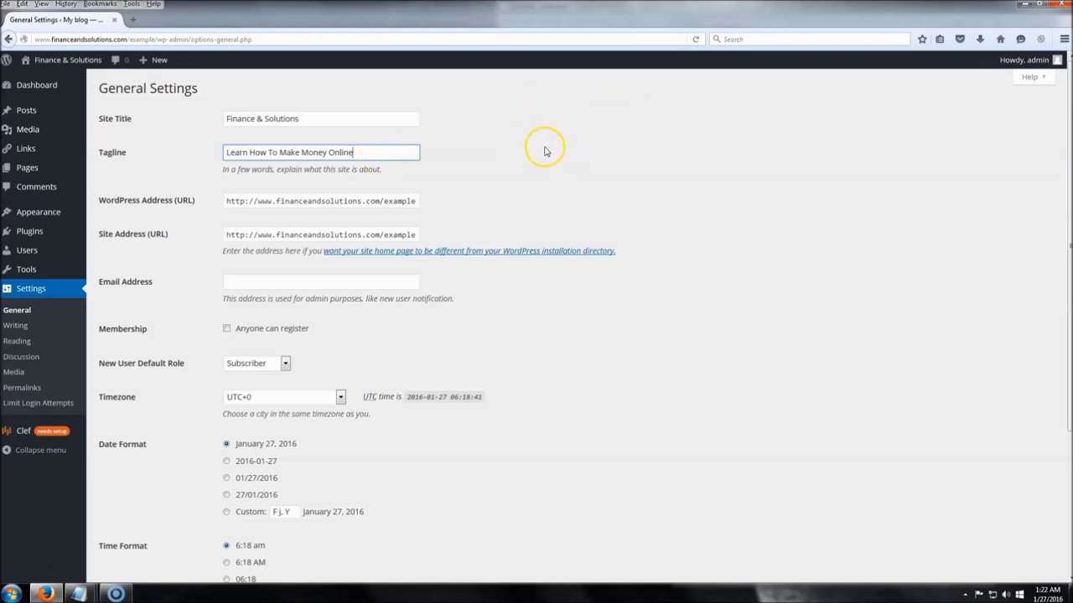
{"action": "scroll", "coordinate": [511, 151], "scroll_direction": "down", "scroll_amount": 5}
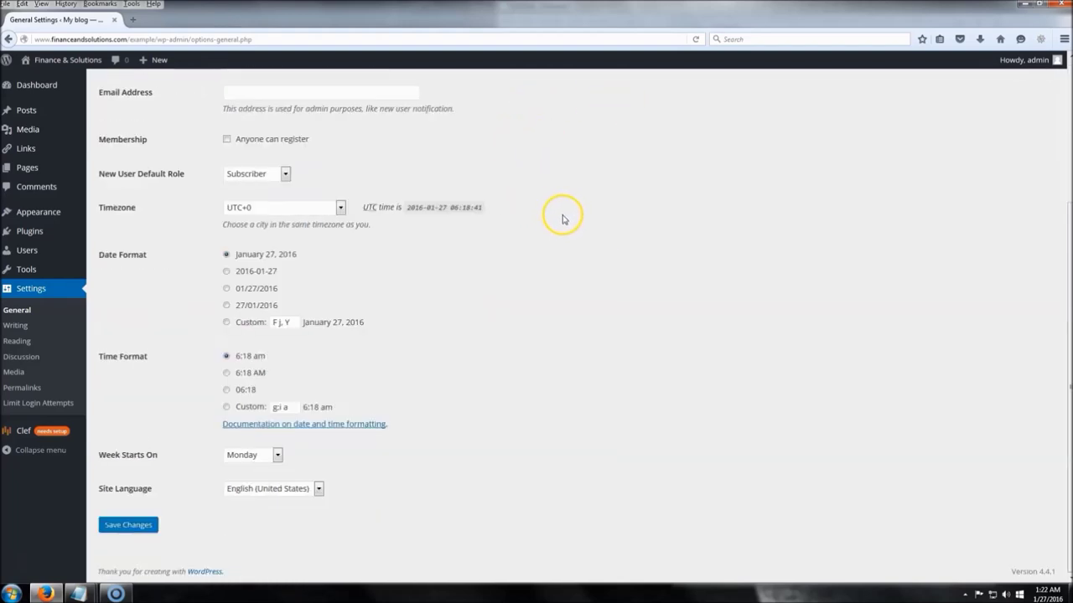
{"action": "left_click", "coordinate": [127, 530]}
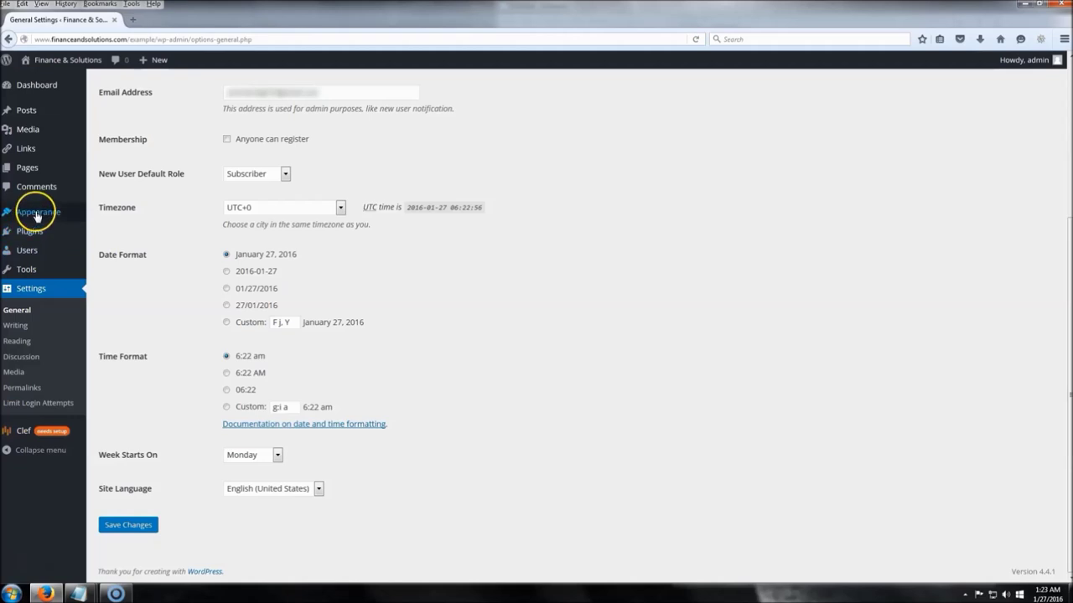
Browse the featured and popular WordPress themes available to add, and install and activate Iconic One
{"action": "mouse_move", "coordinate": [38, 216]}
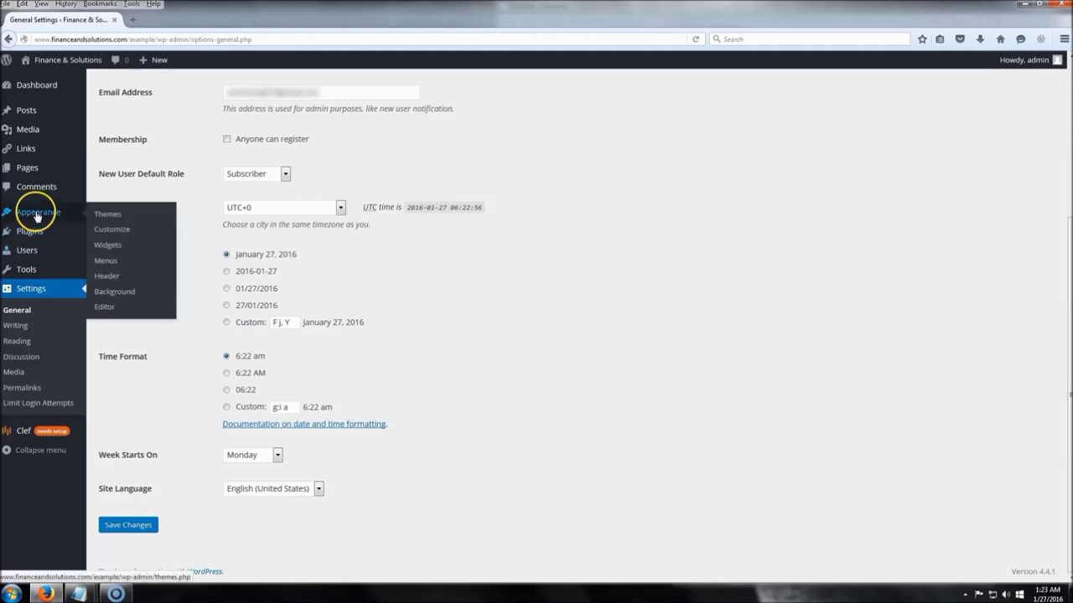
{"action": "left_click", "coordinate": [108, 216]}
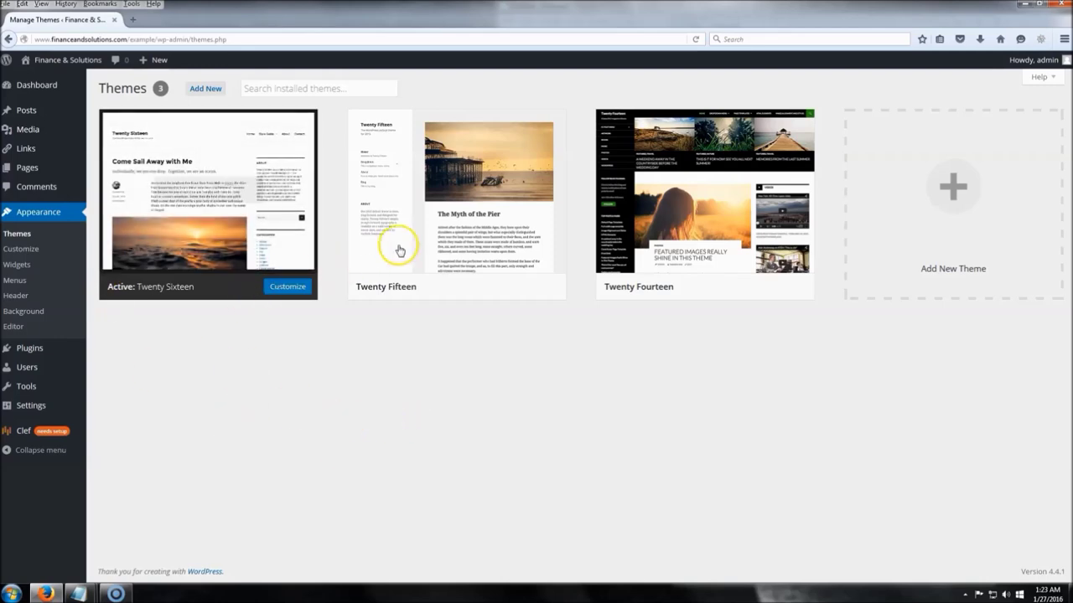
{"action": "left_click", "coordinate": [203, 89]}
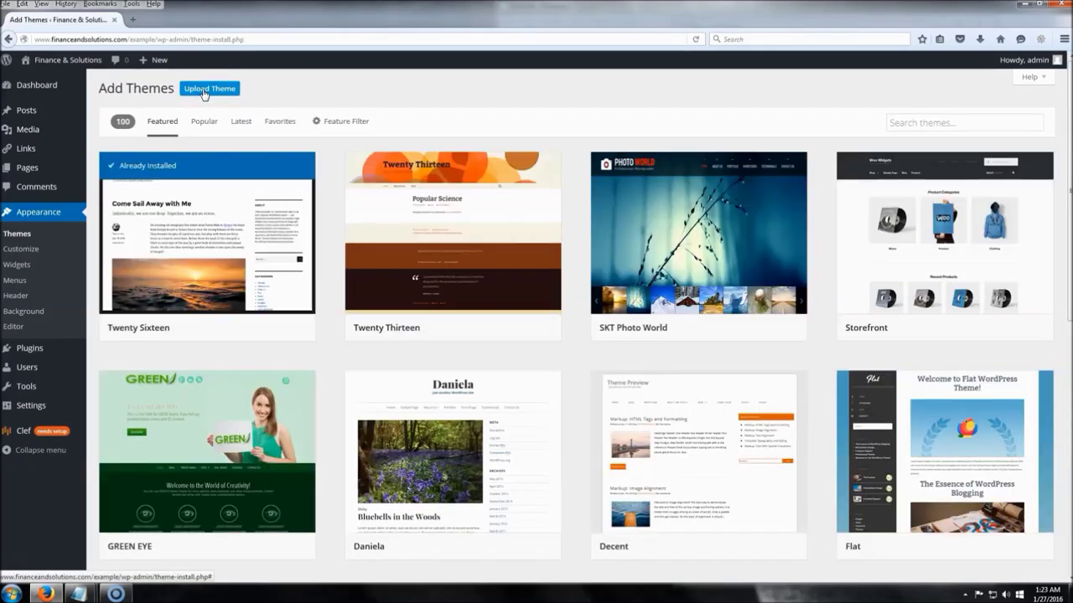
{"action": "scroll", "coordinate": [360, 283], "scroll_direction": "down", "scroll_amount": 6}
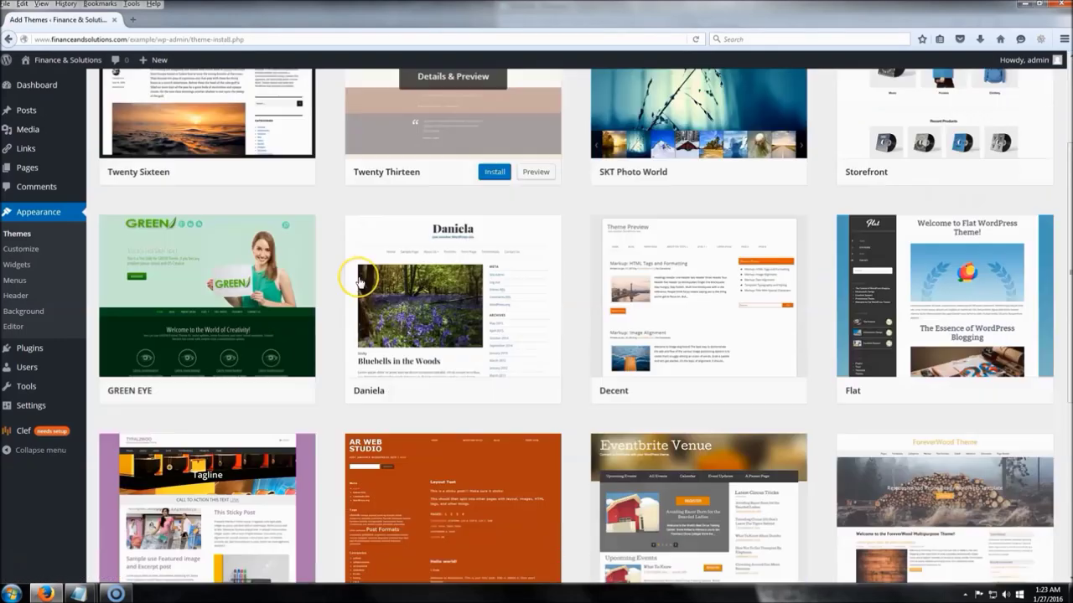
{"action": "scroll", "coordinate": [360, 282], "scroll_direction": "up", "scroll_amount": 6}
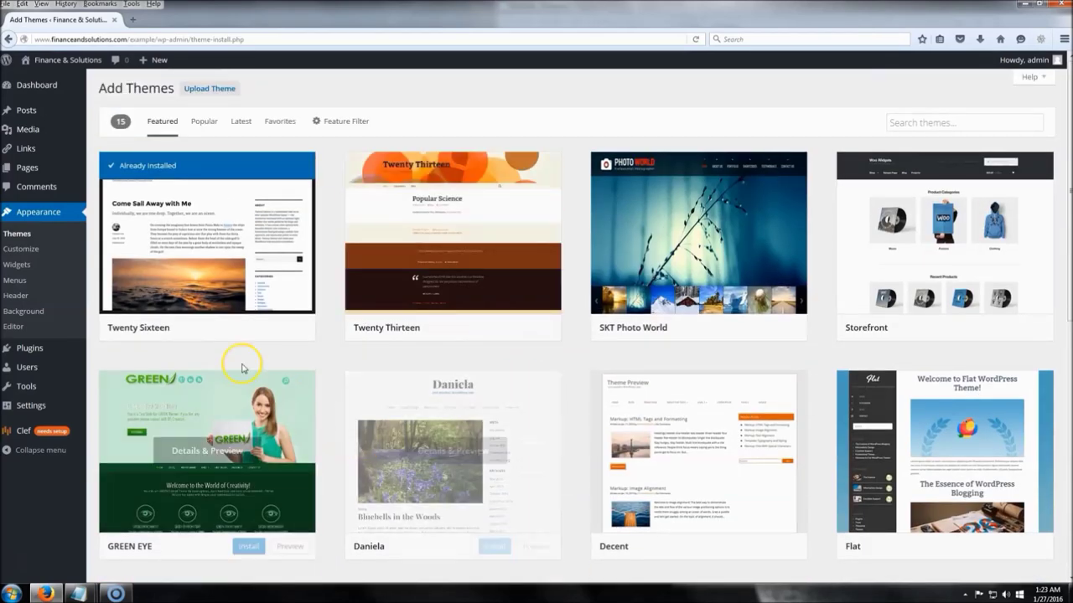
{"action": "left_click", "coordinate": [204, 124]}
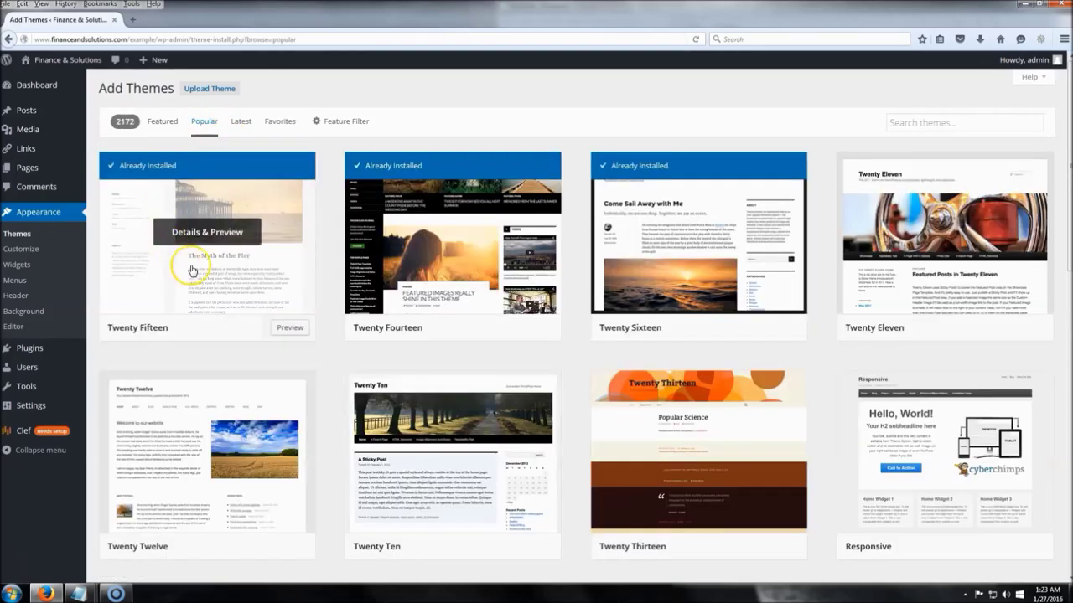
{"action": "scroll", "coordinate": [453, 283], "scroll_direction": "down", "scroll_amount": 3}
{"action": "scroll", "coordinate": [454, 283], "scroll_direction": "down", "scroll_amount": 7}
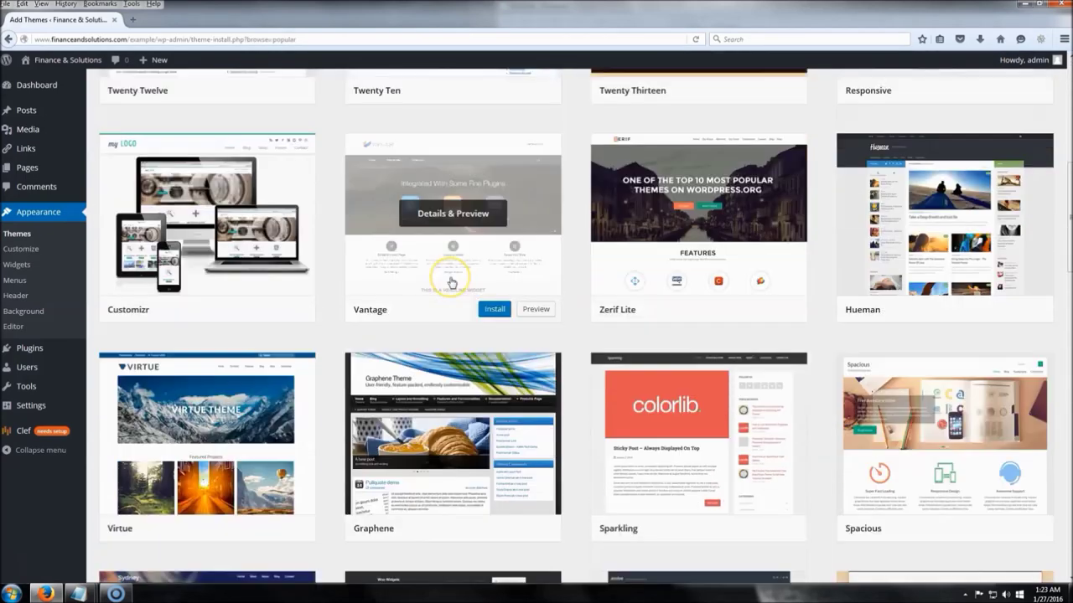
{"action": "scroll", "coordinate": [453, 282], "scroll_direction": "down", "scroll_amount": 3}
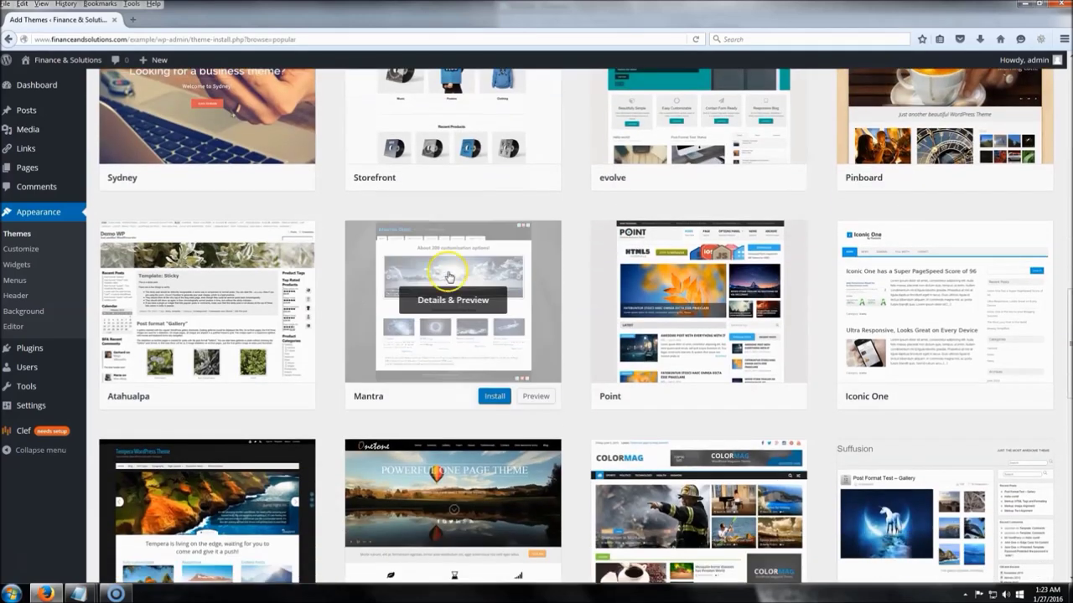
{"action": "left_click", "coordinate": [984, 398]}
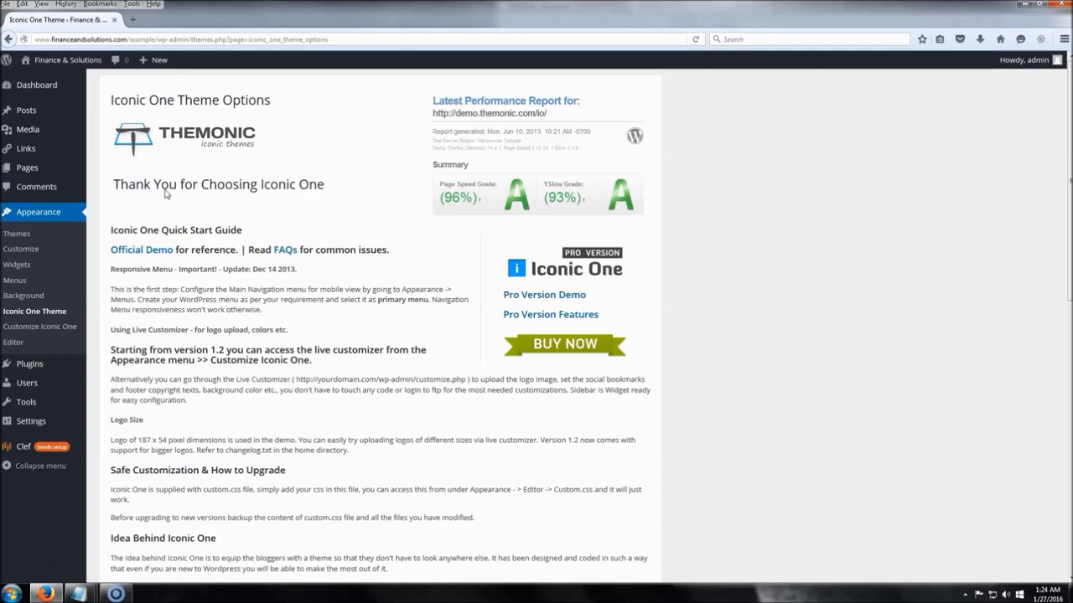
View the Finance & Solutions site with the Iconic One theme in a separate browser tab, and close that tab
{"action": "right_click", "coordinate": [82, 61]}
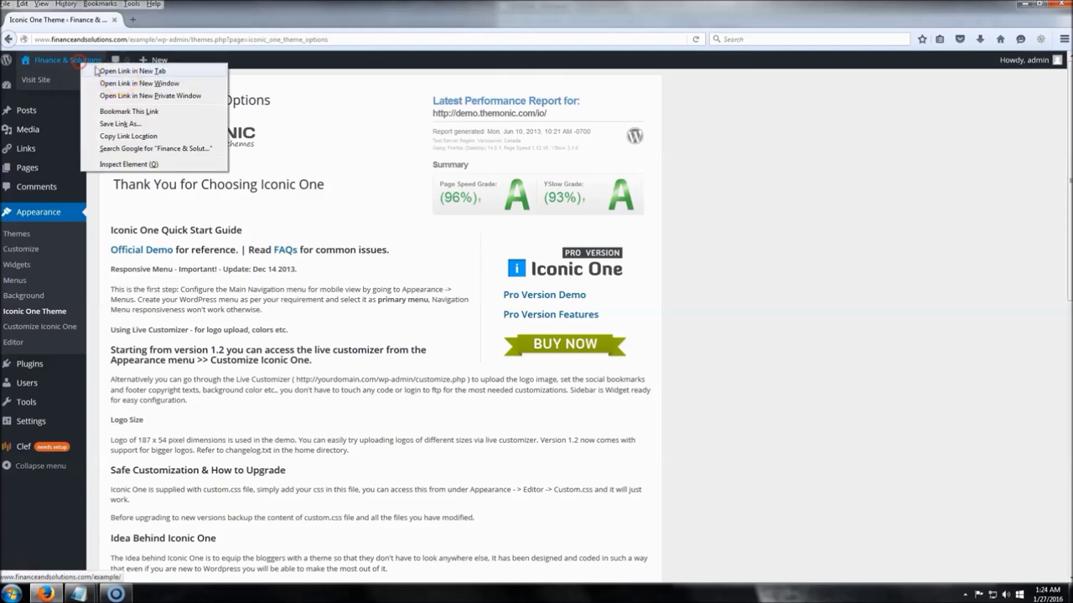
{"action": "left_click", "coordinate": [132, 71]}
{"action": "left_click", "coordinate": [155, 20]}
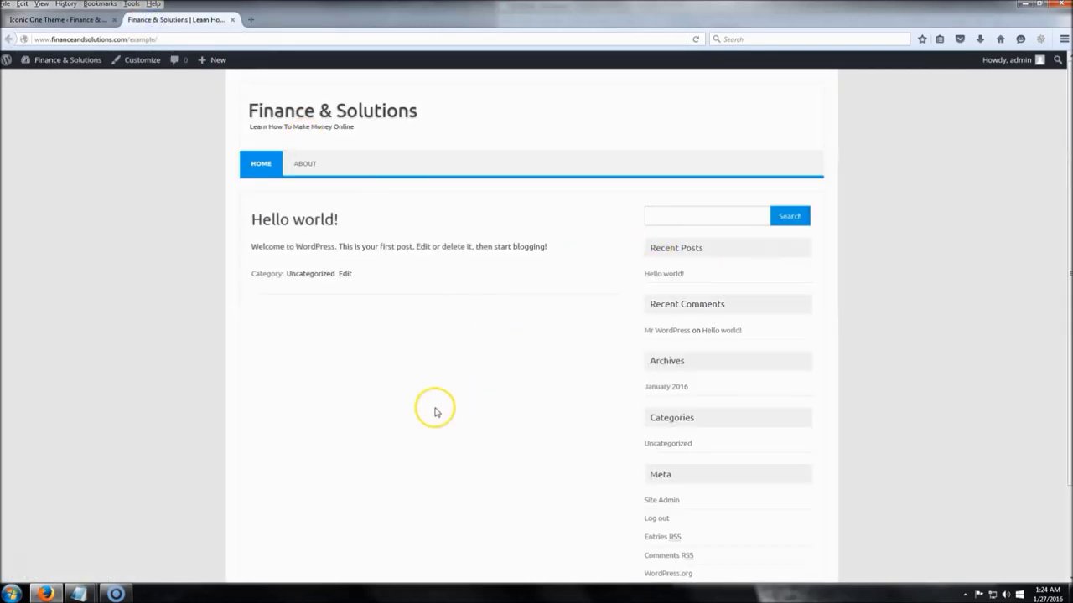
{"action": "left_click", "coordinate": [232, 20]}
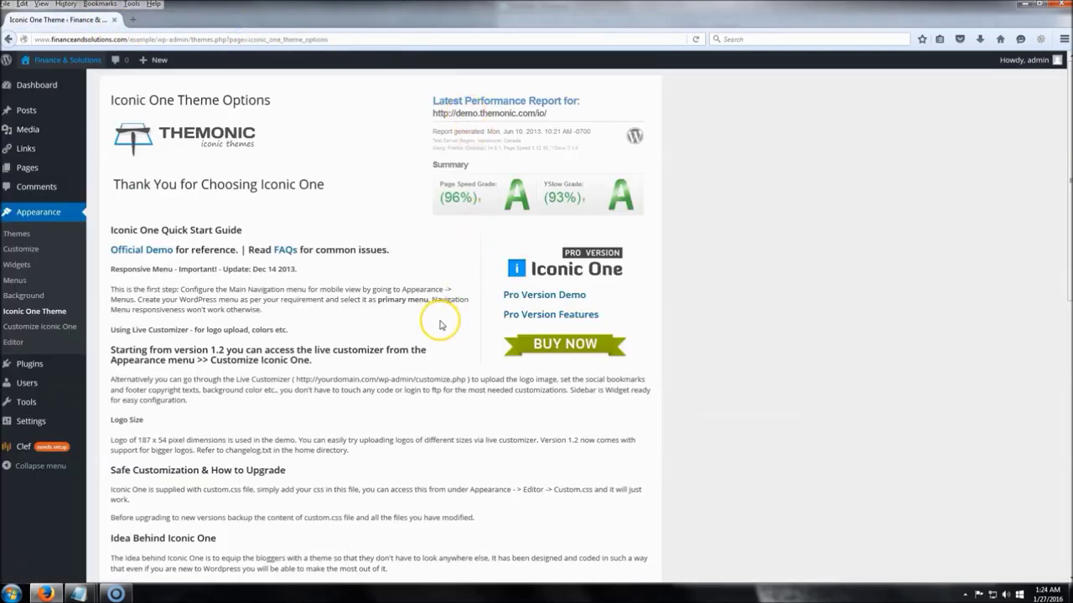
Open the About page from the site's pages for editing
{"action": "mouse_move", "coordinate": [26, 117]}
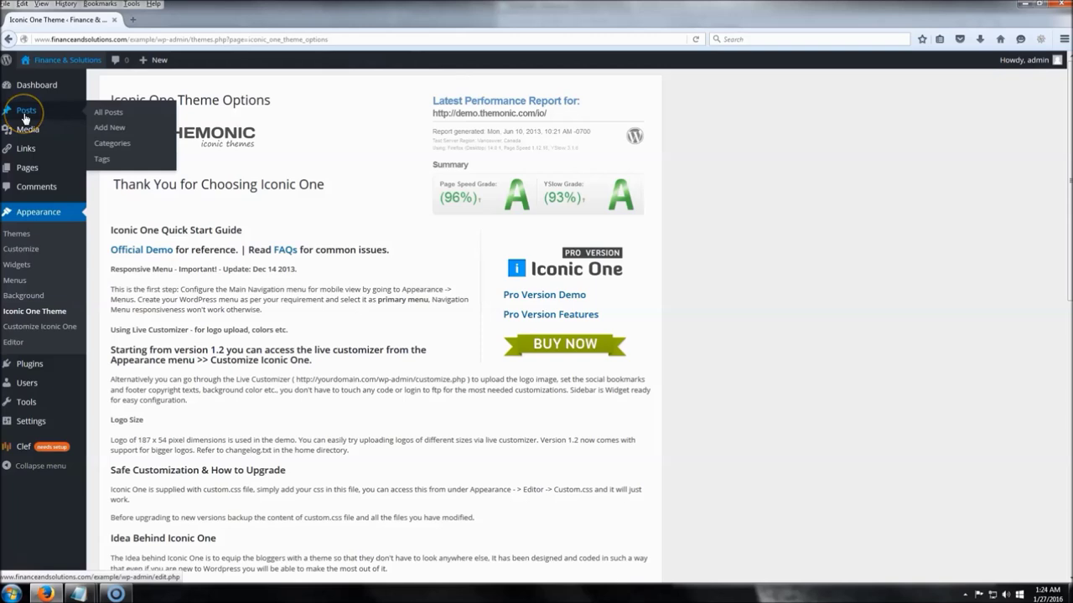
{"action": "left_click", "coordinate": [26, 167]}
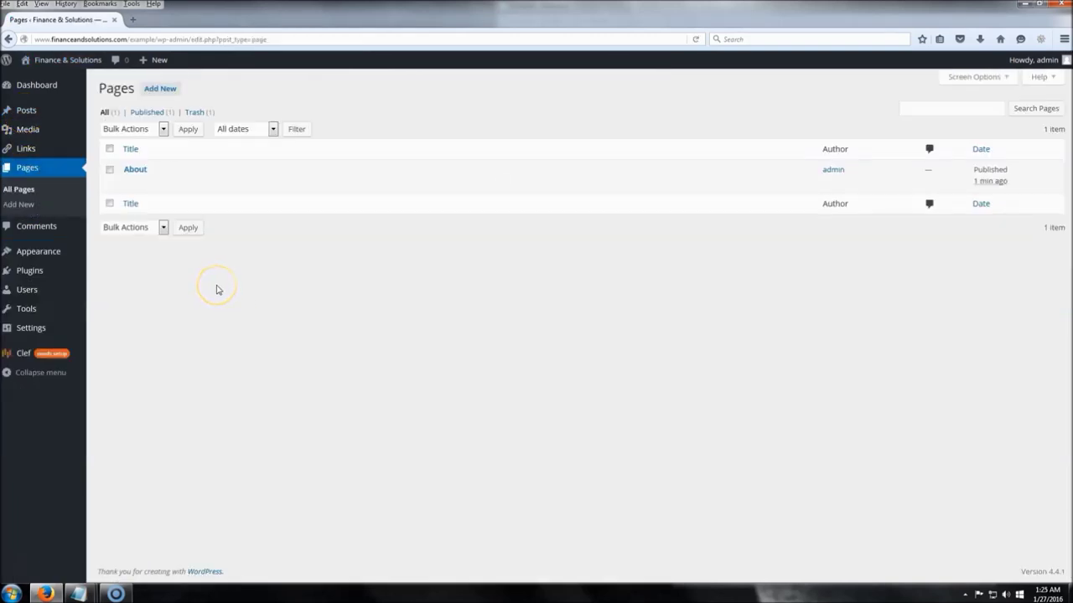
{"action": "mouse_move", "coordinate": [132, 174]}
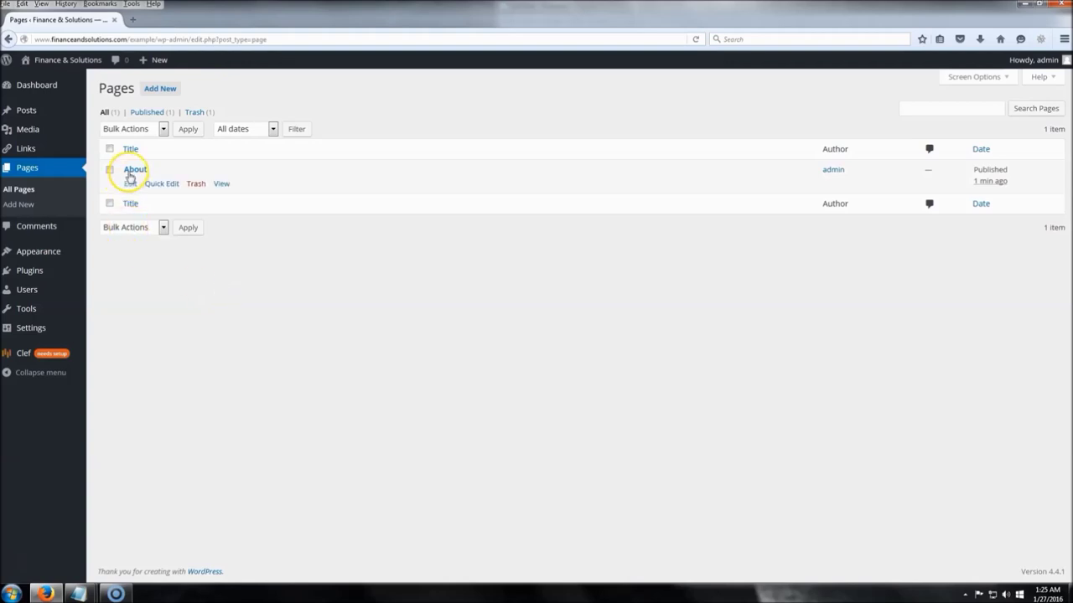
{"action": "left_click", "coordinate": [133, 171]}
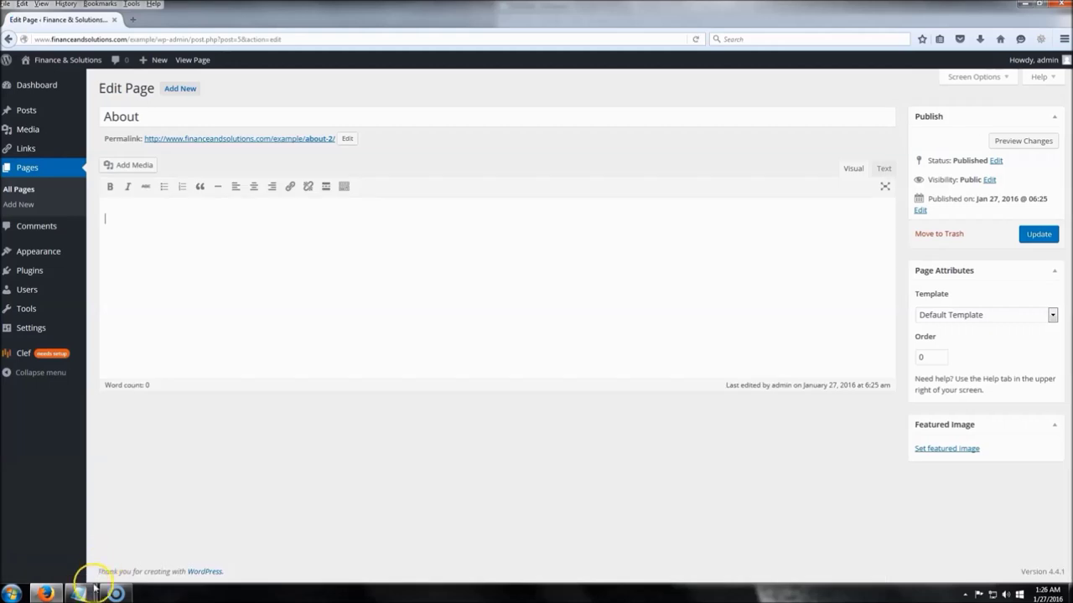
Paste the HTML line "Learn How To Write An About Us Page" with its linked "Here" from the Notepad notes into the About page, and update it
{"action": "mouse_move", "coordinate": [78, 593]}
{"action": "left_click", "coordinate": [201, 521]}
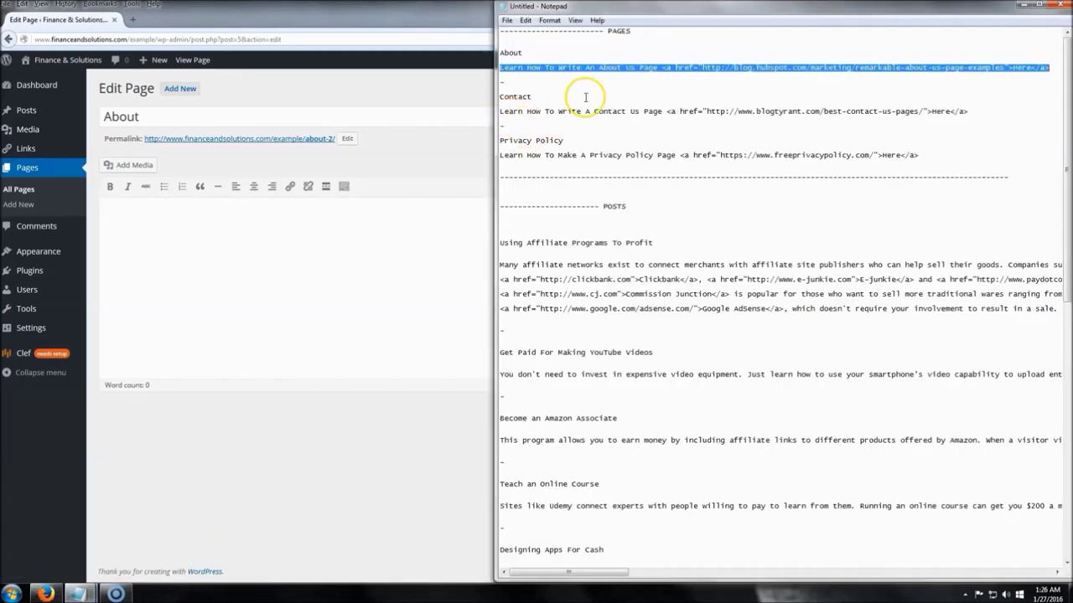
{"action": "left_click", "coordinate": [311, 254]}
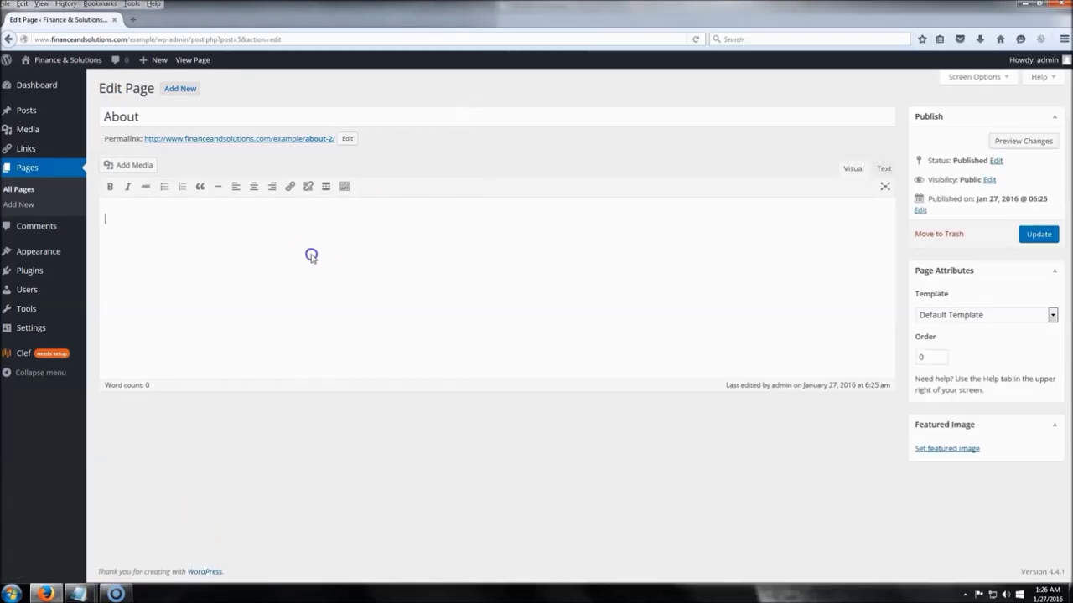
{"action": "left_click", "coordinate": [884, 169]}
{"action": "key", "text": "ctrl+v"}
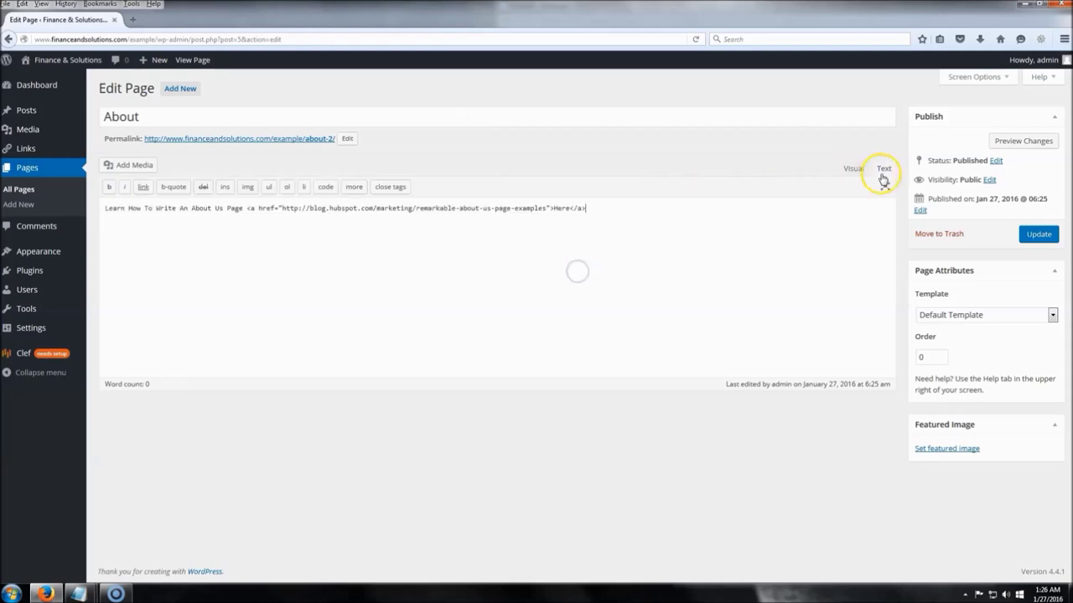
{"action": "left_click", "coordinate": [853, 168]}
{"action": "left_click", "coordinate": [123, 224]}
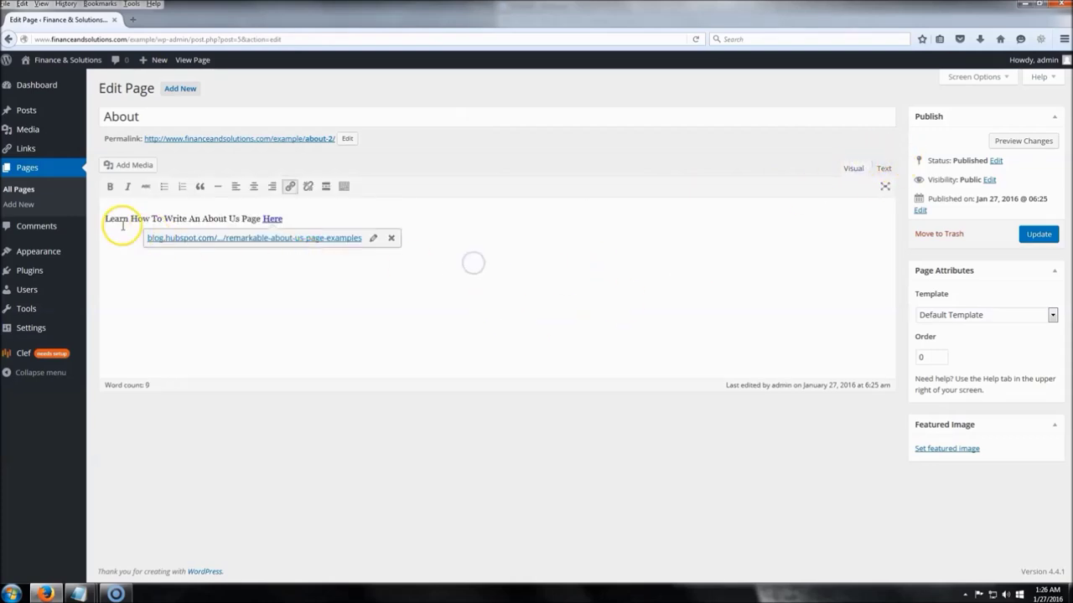
{"action": "left_click", "coordinate": [1043, 235]}
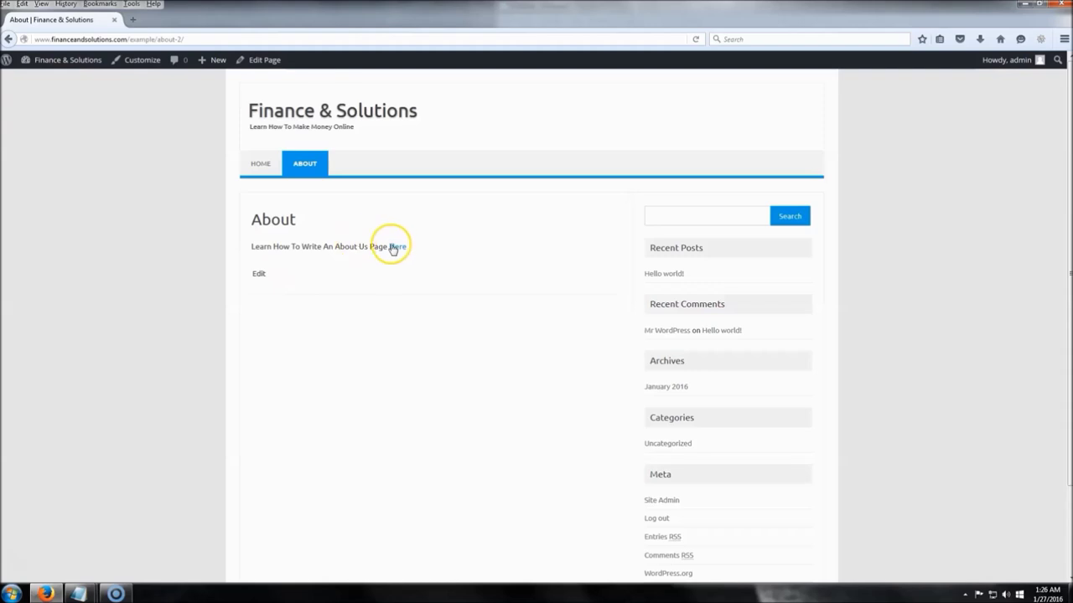
Follow the "Here" link on the published About page to the HubSpot article with About Us page examples
{"action": "left_click", "coordinate": [399, 249]}
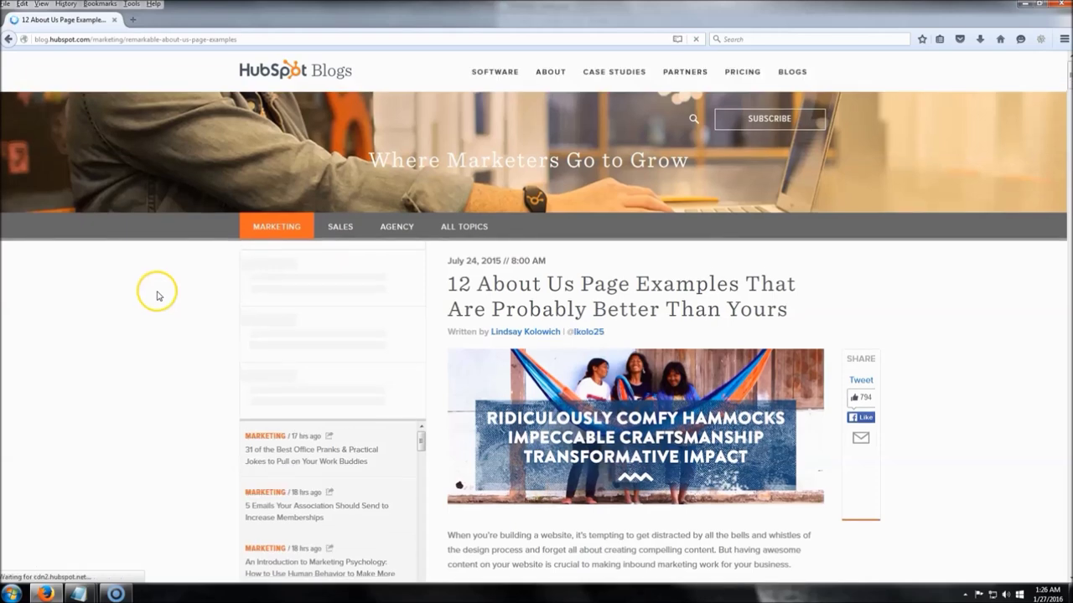
Look through the About Us page examples in the HubSpot article, and return to the About page editor
{"action": "scroll", "coordinate": [212, 313], "scroll_direction": "down", "scroll_amount": 3}
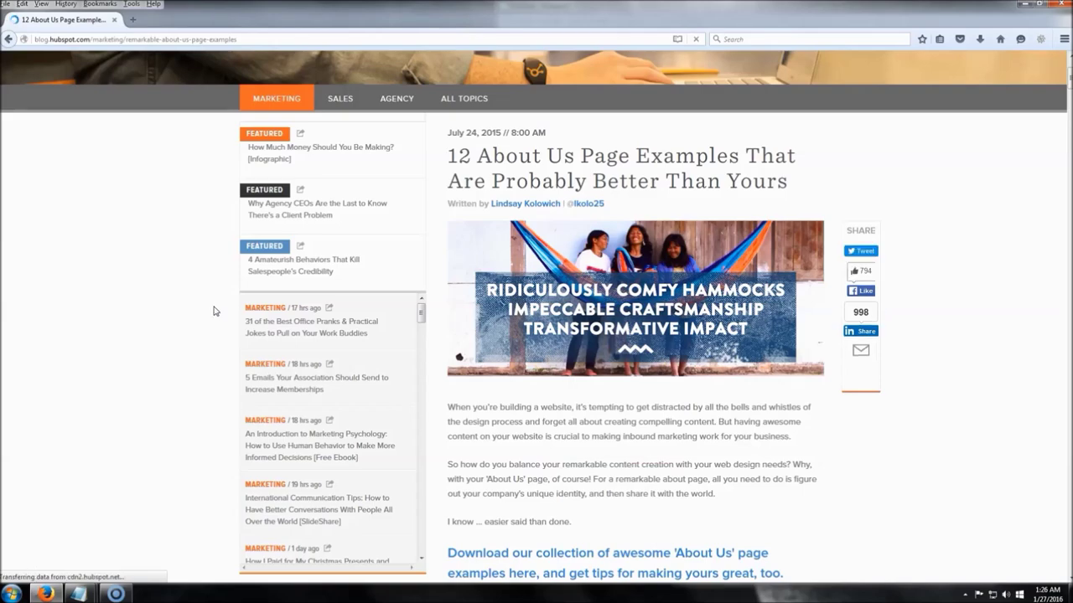
{"action": "scroll", "coordinate": [213, 311], "scroll_direction": "down", "scroll_amount": 10}
{"action": "scroll", "coordinate": [214, 311], "scroll_direction": "down", "scroll_amount": 10}
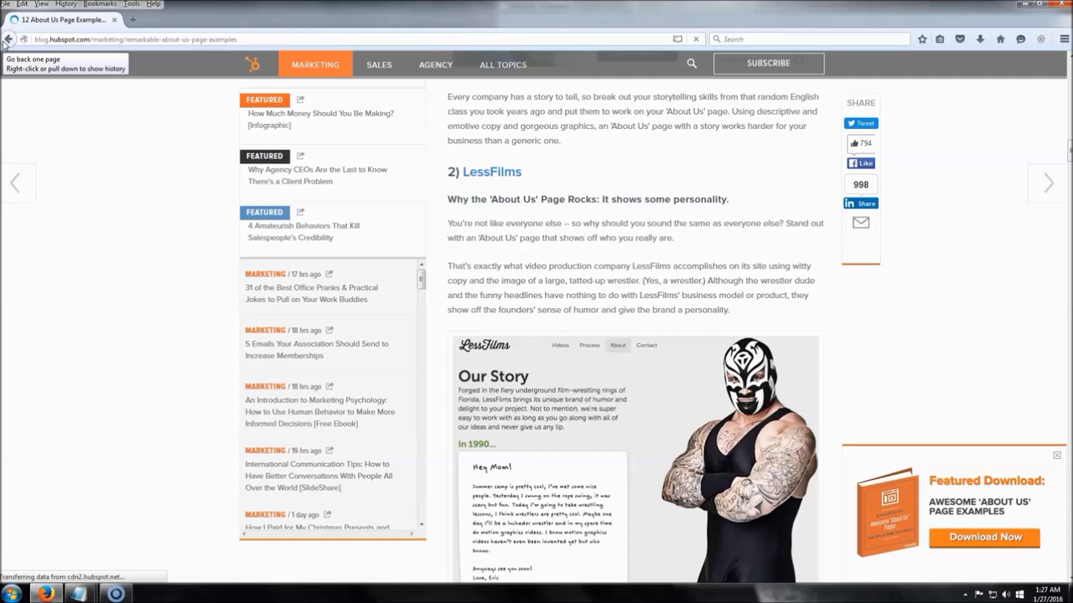
{"action": "left_click", "coordinate": [8, 39]}
{"action": "left_click", "coordinate": [7, 39]}
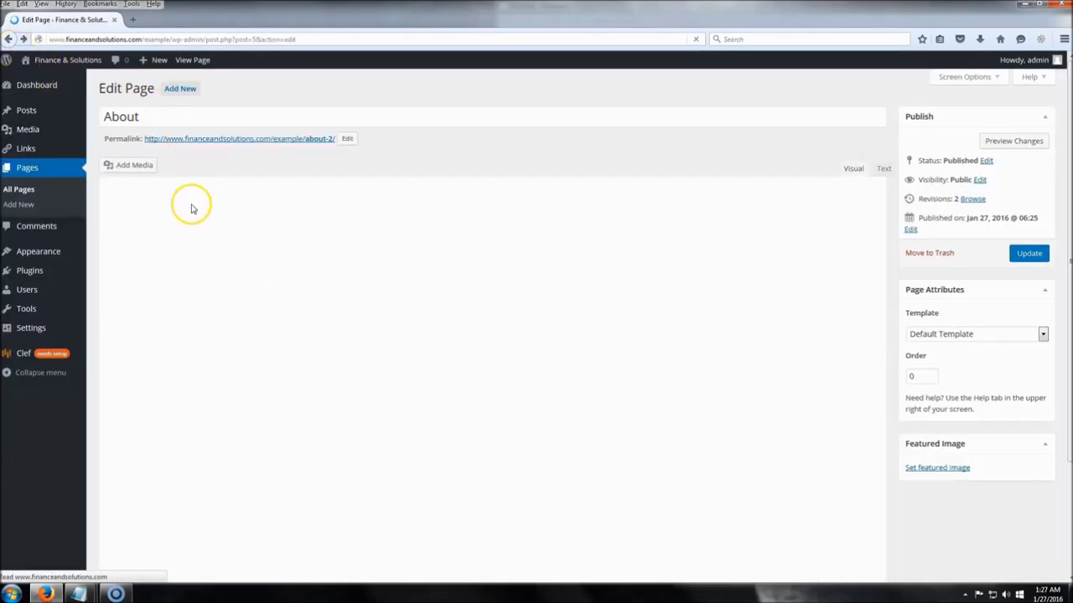
Start a new page titled "Privacy Policy" and copy the "Learn How To Make A Privacy Policy Page" HTML line from the Notepad notes
{"action": "left_click", "coordinate": [180, 89]}
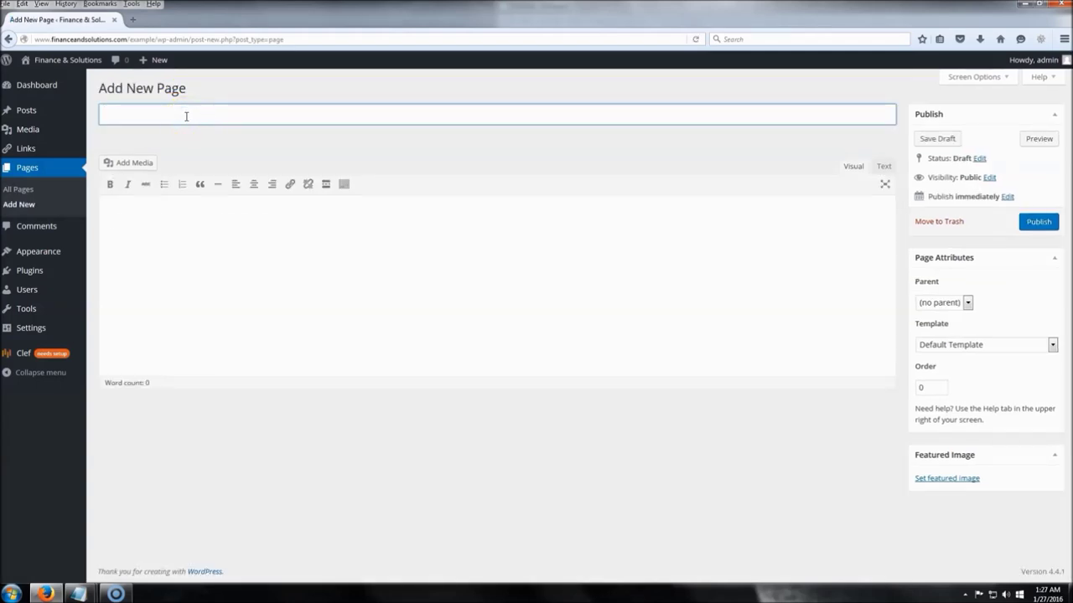
{"action": "type", "text": "Privacy Policy"}
{"action": "left_click", "coordinate": [78, 594]}
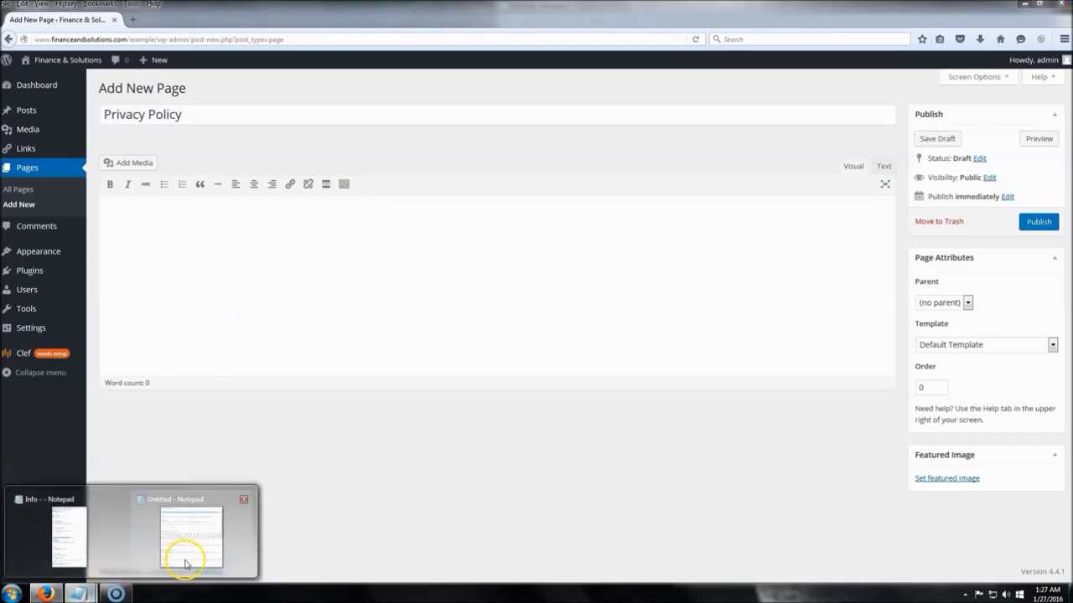
{"action": "left_click", "coordinate": [201, 543]}
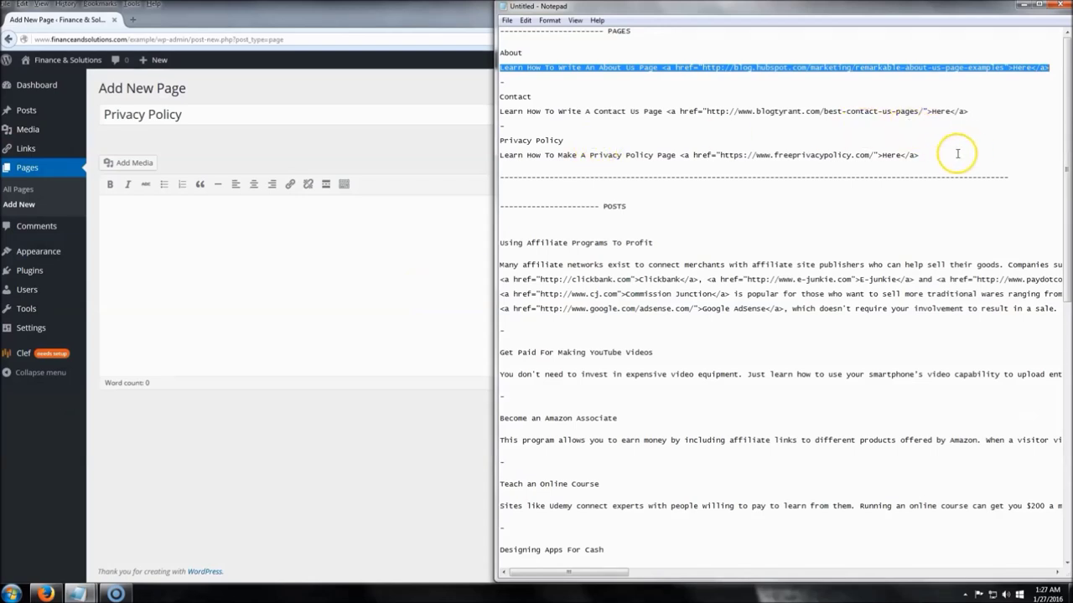
{"action": "left_click", "coordinate": [600, 173]}
{"action": "left_click_drag", "start_coordinate": [600, 173], "coordinate": [501, 158]}
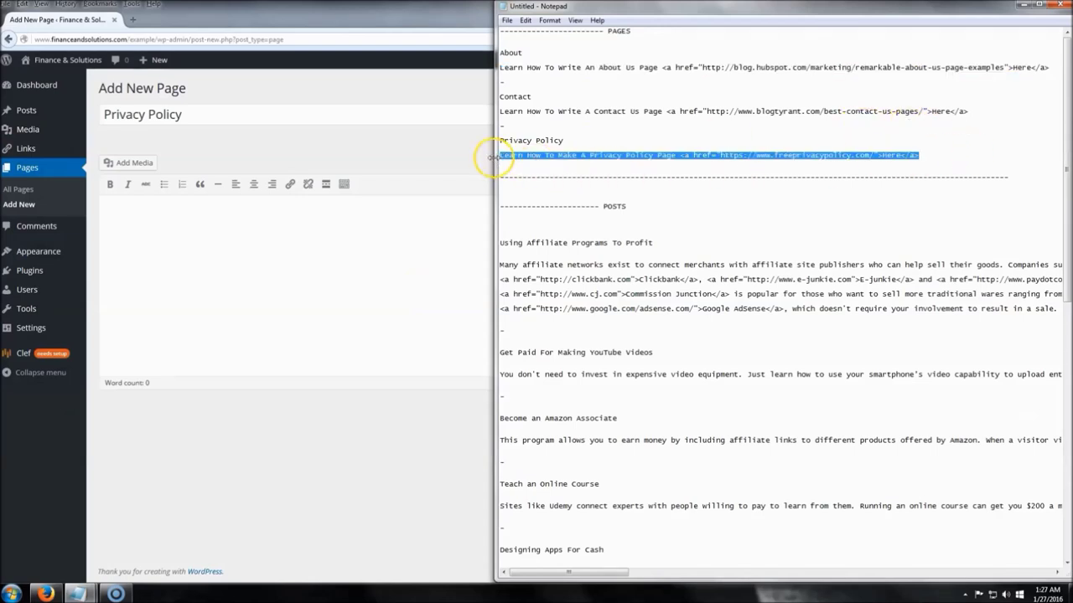
Paste the copied line with its linked "Here" as HTML into the Privacy Policy page's content, and publish the page
{"action": "left_click", "coordinate": [329, 216]}
{"action": "left_click", "coordinate": [884, 166]}
{"action": "left_click", "coordinate": [652, 271]}
{"action": "key", "text": "ctrl+v"}
{"action": "left_click", "coordinate": [853, 166]}
{"action": "left_click", "coordinate": [568, 290]}
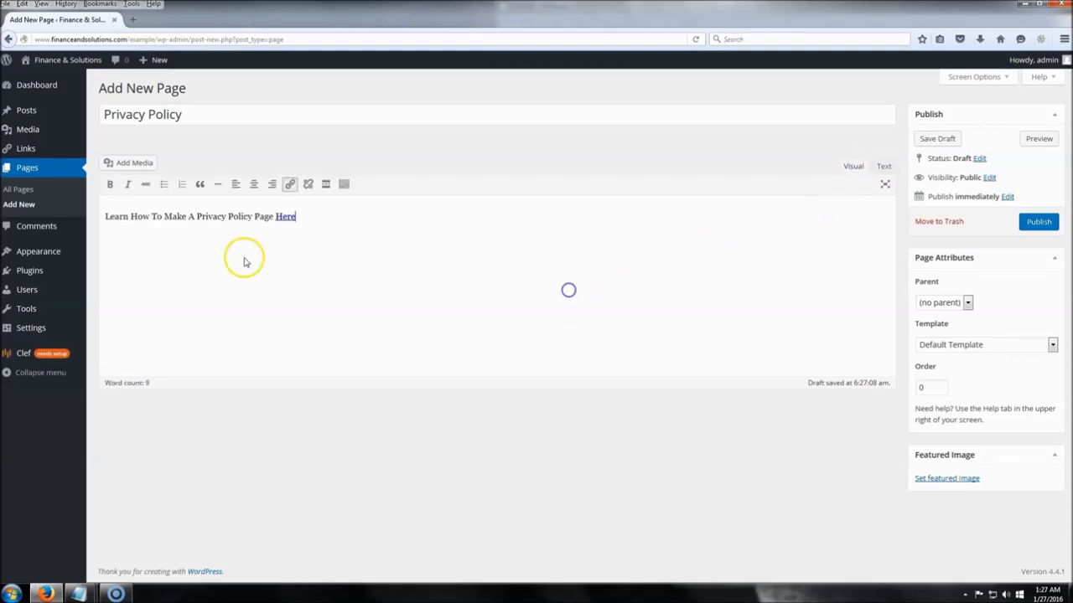
{"action": "left_click", "coordinate": [160, 235]}
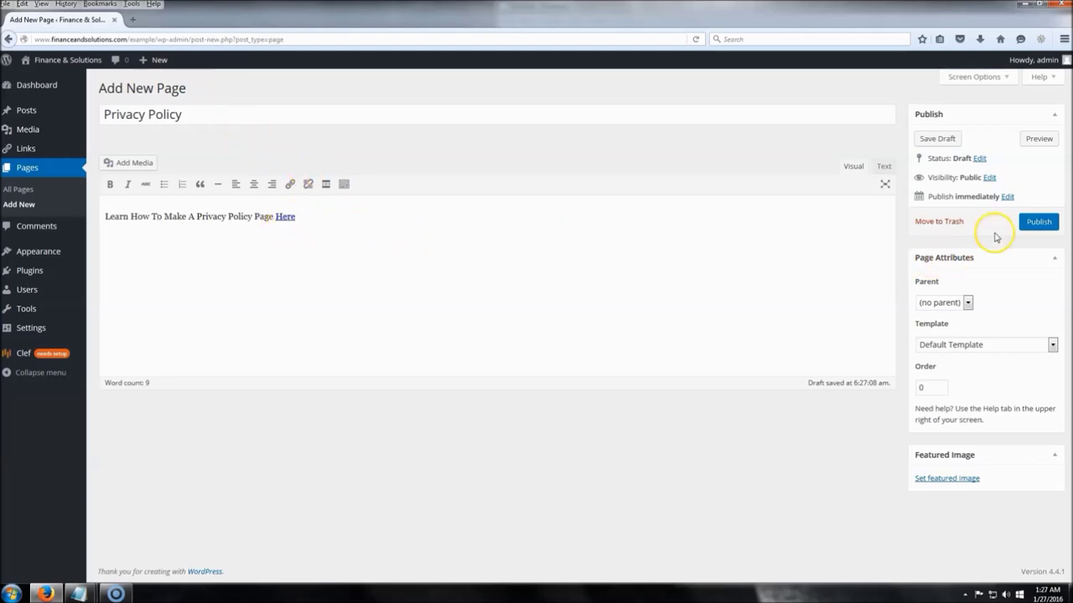
{"action": "left_click", "coordinate": [1038, 221]}
View the published Privacy Policy page, follow its "Here" link to FreePrivacyPolicy.com, and return to the page editor
{"action": "left_click", "coordinate": [184, 114]}
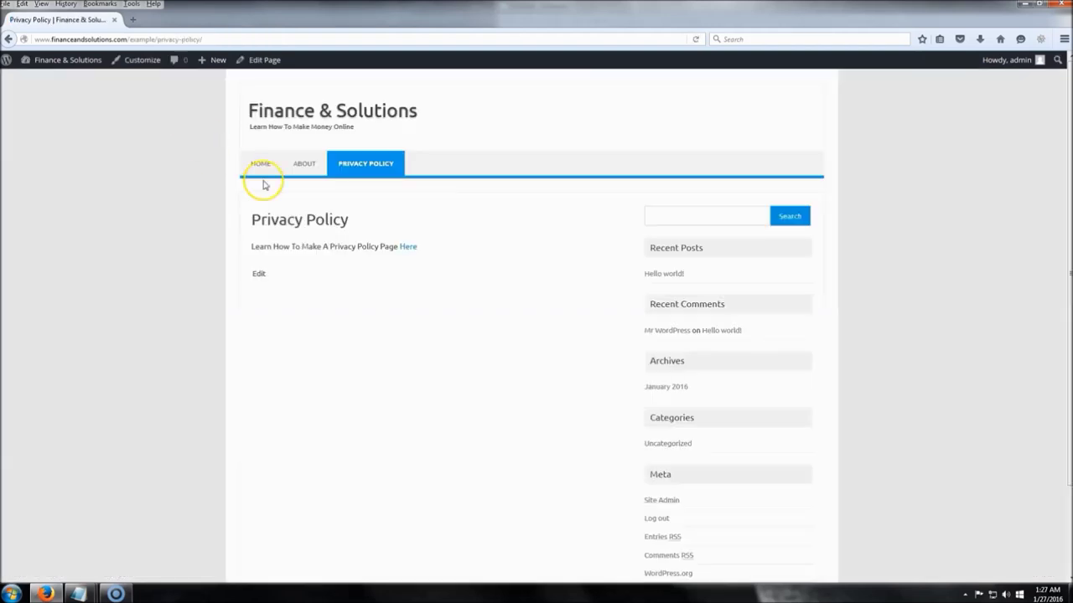
{"action": "left_click", "coordinate": [405, 248]}
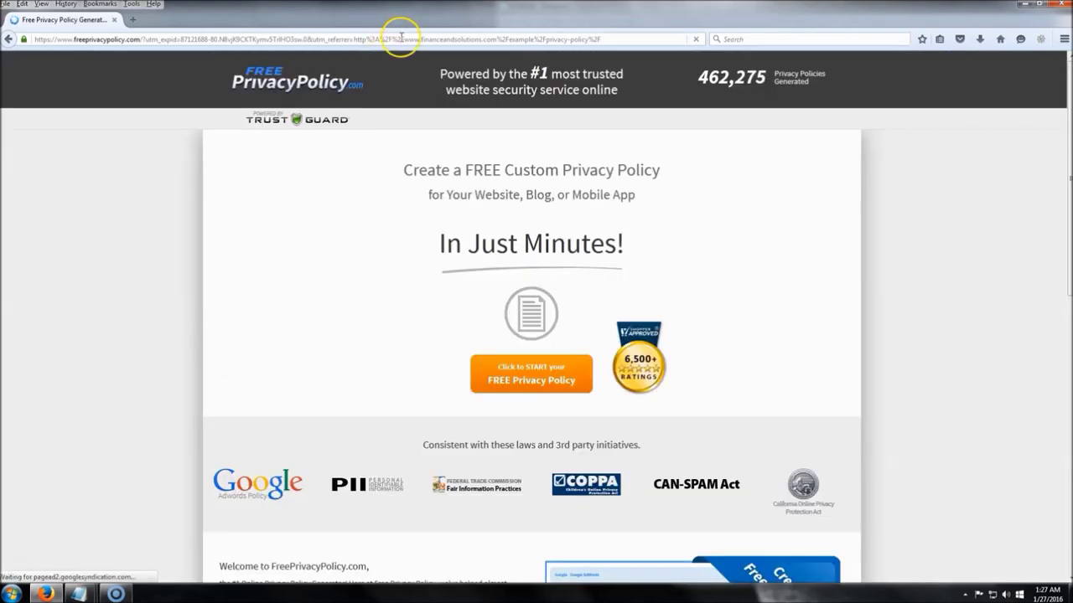
{"action": "scroll", "coordinate": [317, 106], "scroll_direction": "down", "scroll_amount": 5}
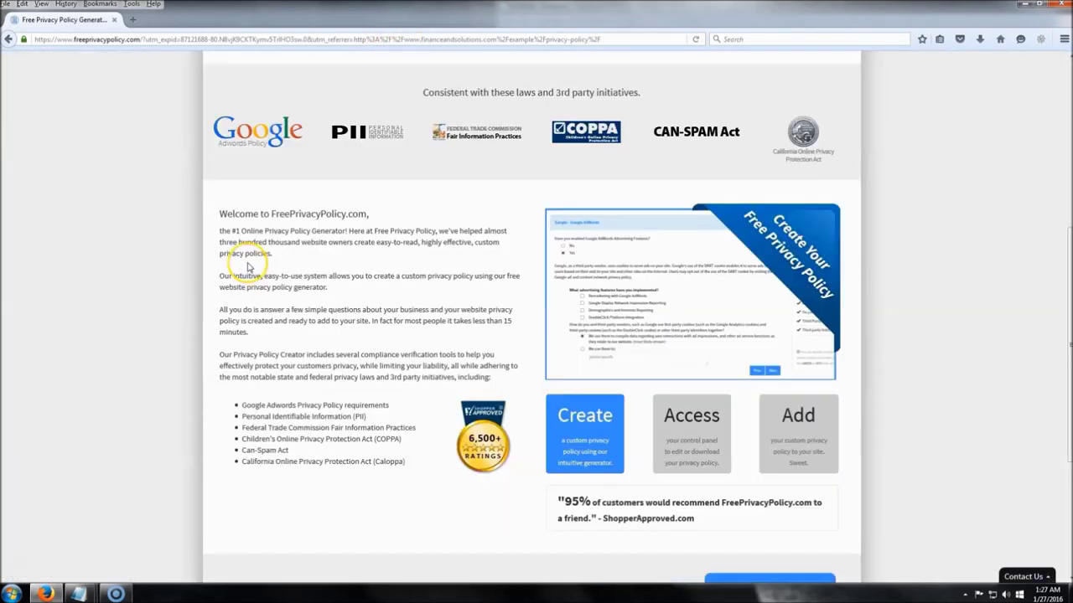
{"action": "left_click", "coordinate": [7, 40]}
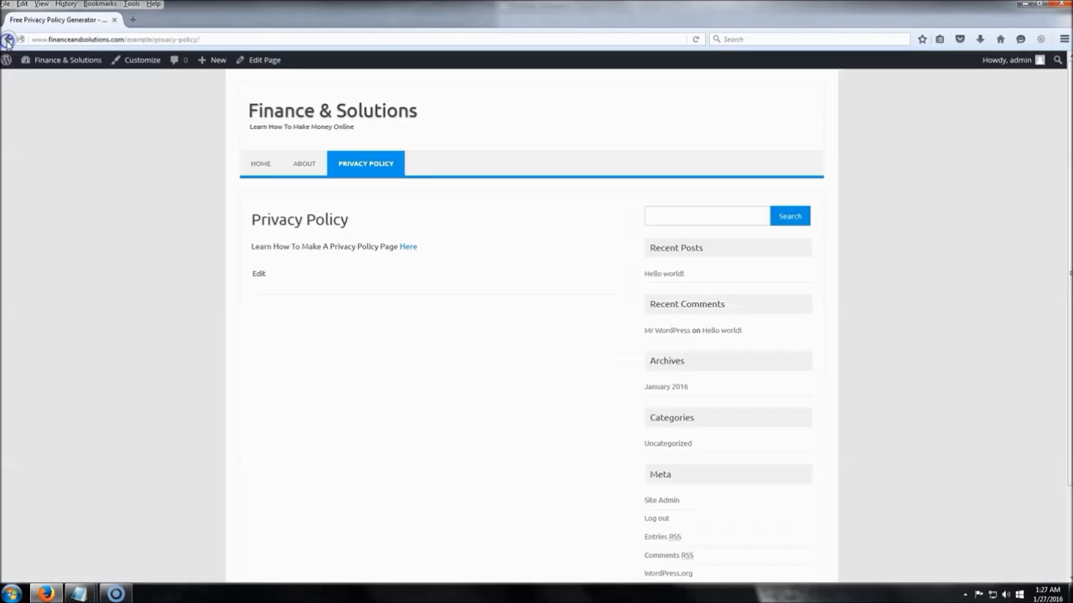
{"action": "left_click", "coordinate": [8, 40]}
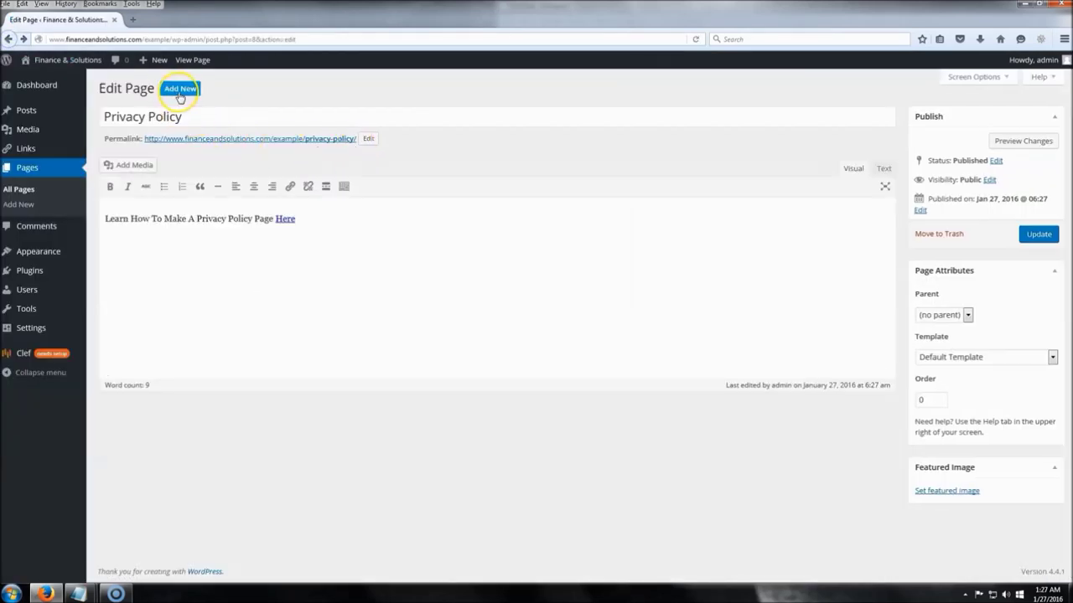
Start a new page titled "Contact Us" and copy the "Learn How To Write A Contact Us Page" HTML line from the Notepad notes
{"action": "left_click", "coordinate": [180, 90]}
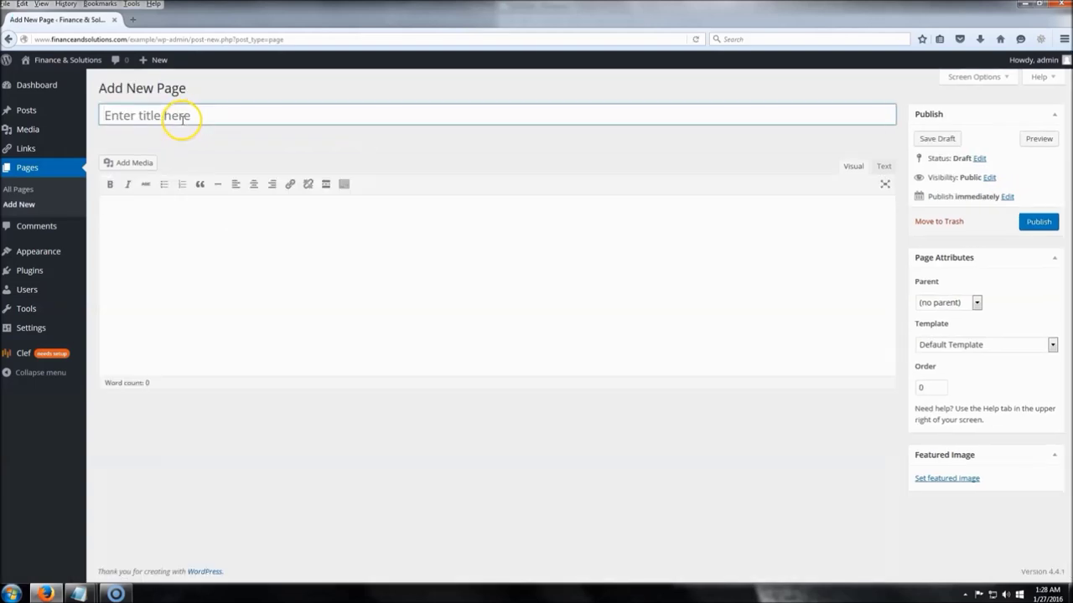
{"action": "left_click", "coordinate": [185, 119]}
{"action": "type", "text": "Contact Us"}
{"action": "mouse_move", "coordinate": [78, 593]}
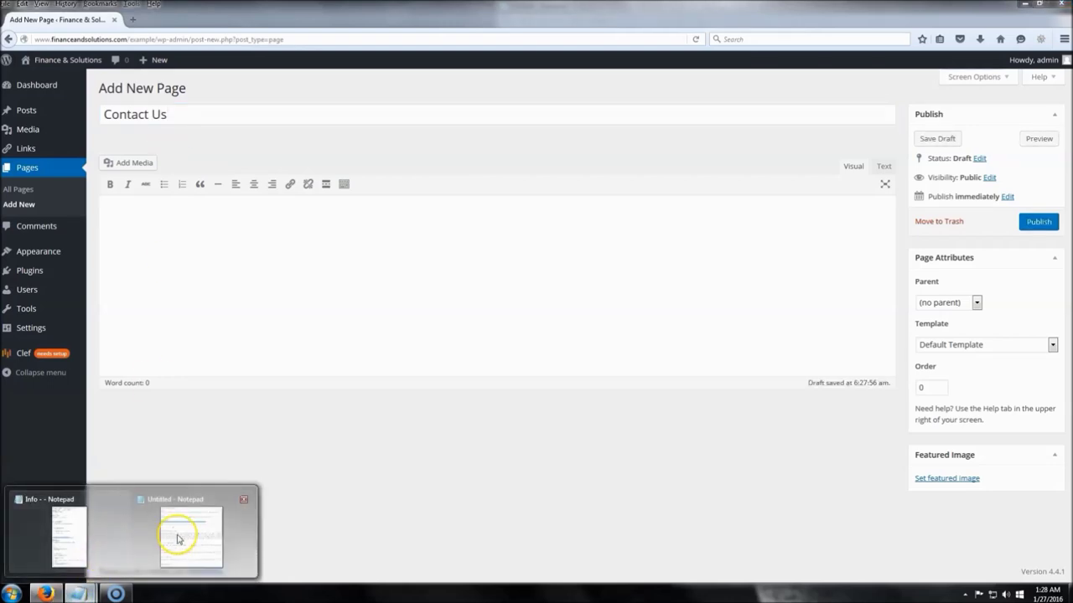
{"action": "left_click", "coordinate": [175, 539]}
{"action": "left_click", "coordinate": [656, 179]}
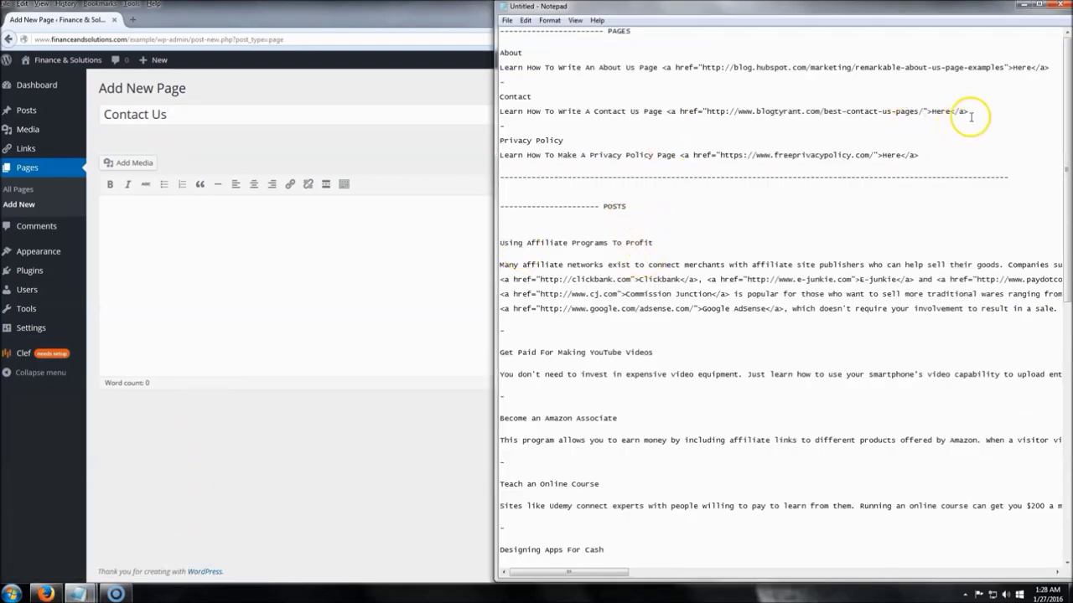
{"action": "left_click", "coordinate": [495, 115]}
{"action": "key", "text": "shift+End"}
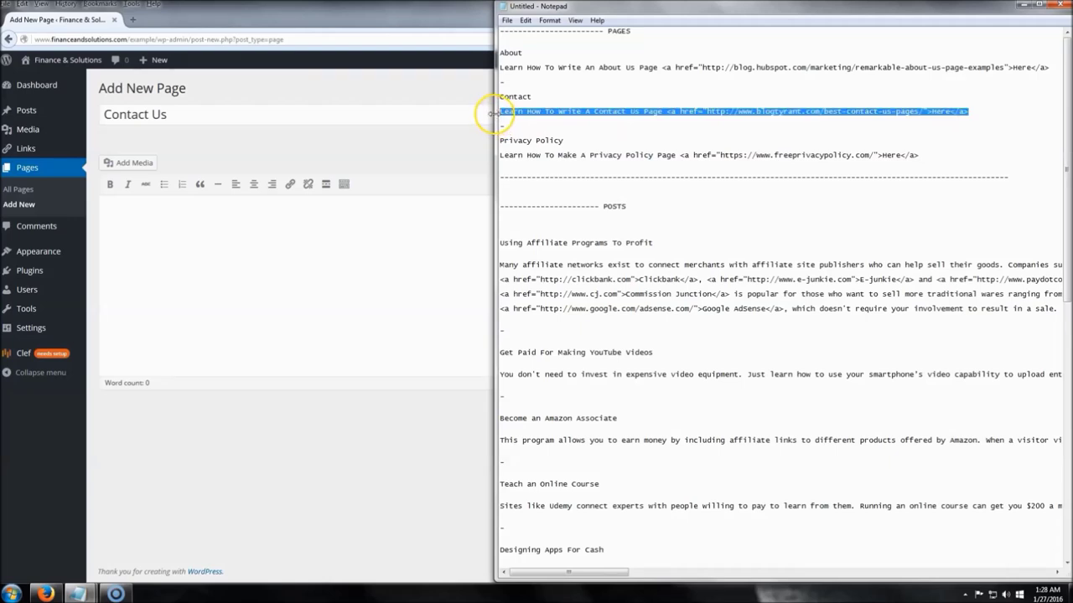
Paste the copied line with its linked "Here" as HTML into the Contact Us page's content, and publish the page
{"action": "left_click", "coordinate": [306, 266]}
{"action": "left_click", "coordinate": [885, 167]}
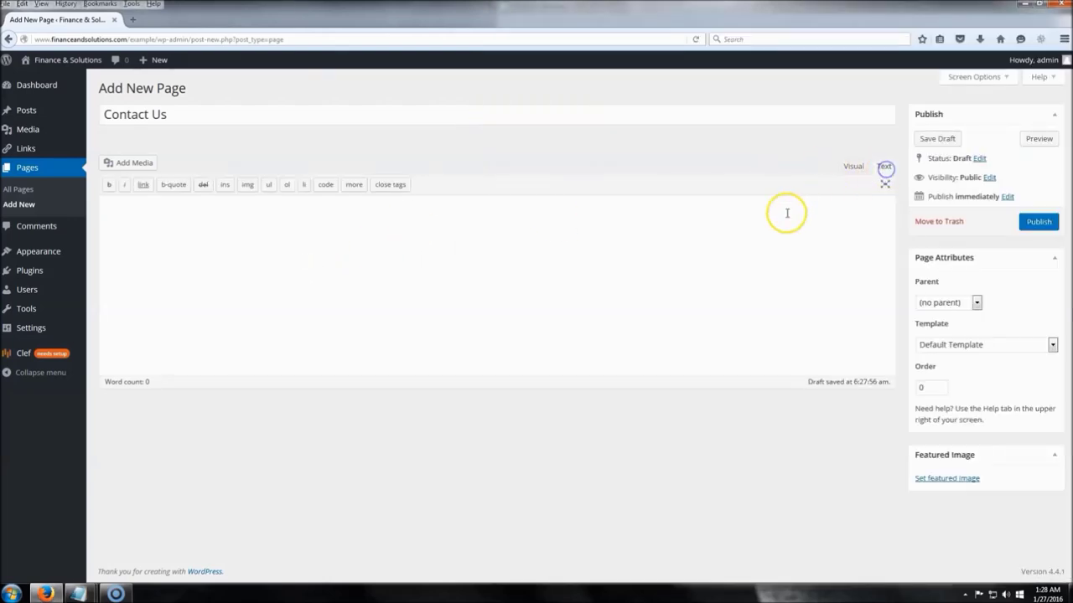
{"action": "key", "text": "ctrl+v"}
{"action": "left_click", "coordinate": [853, 167]}
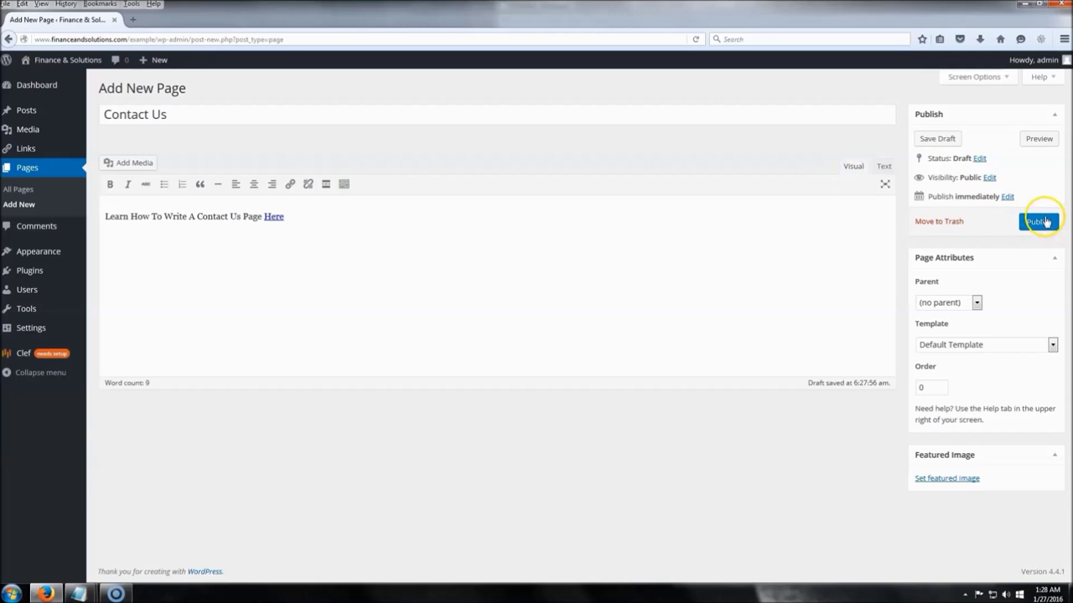
{"action": "left_click", "coordinate": [1043, 226]}
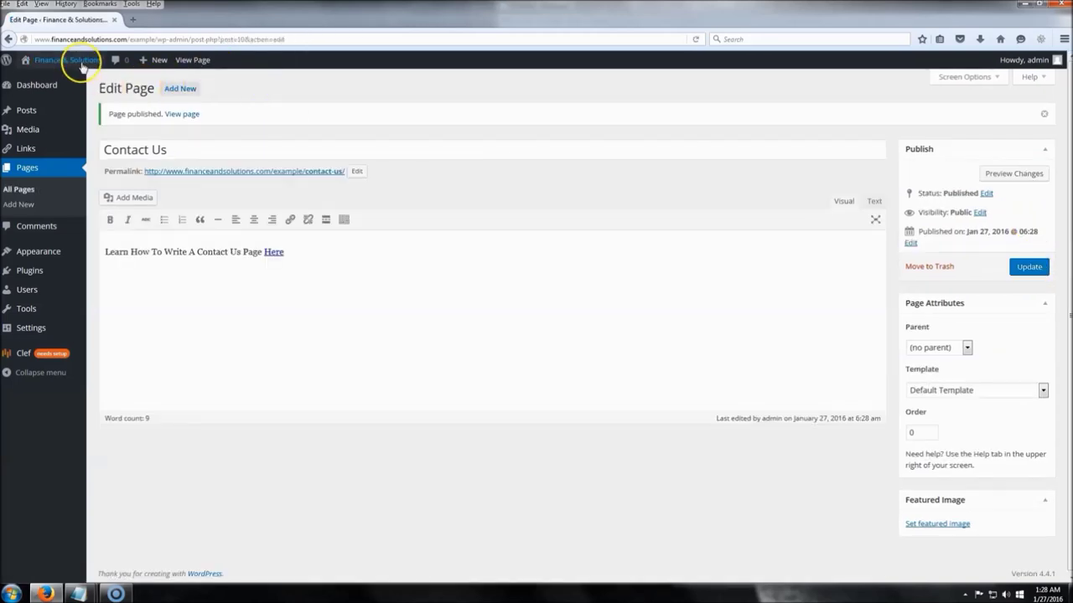
Check the site's page menu in a separate browser tab against the Contact Us page's Order setting, and close that tab
{"action": "right_click", "coordinate": [100, 61]}
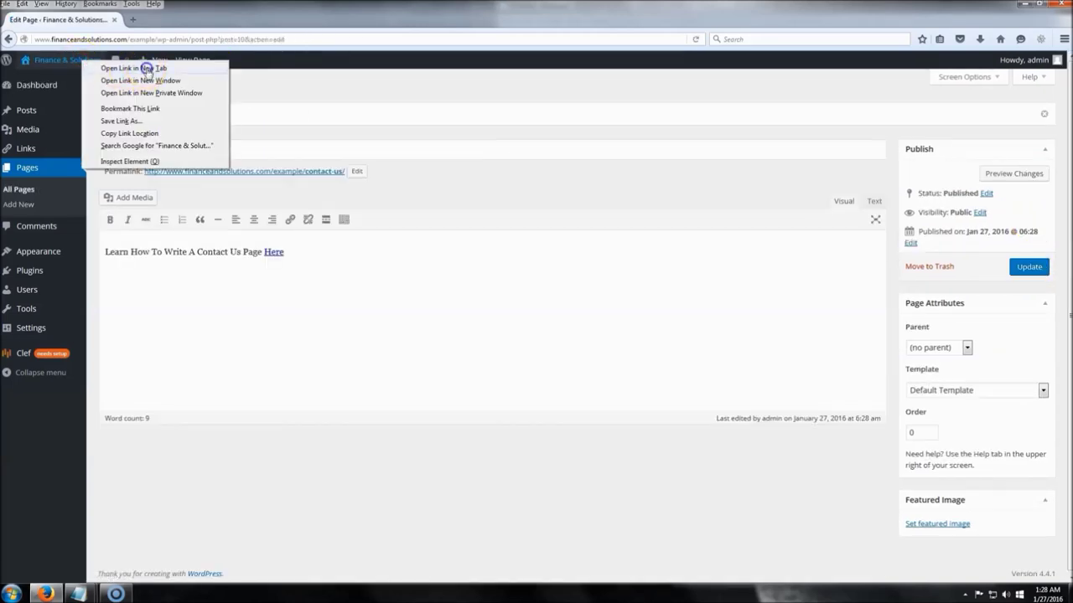
{"action": "left_click", "coordinate": [147, 68]}
{"action": "left_click", "coordinate": [159, 20]}
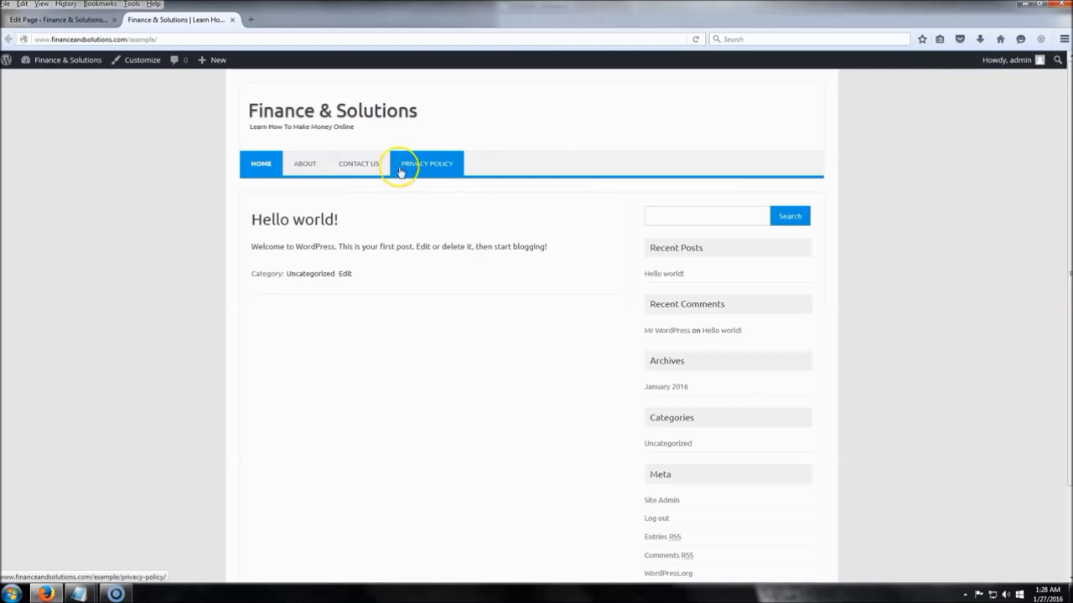
{"action": "left_click", "coordinate": [64, 24]}
{"action": "left_click", "coordinate": [929, 433]}
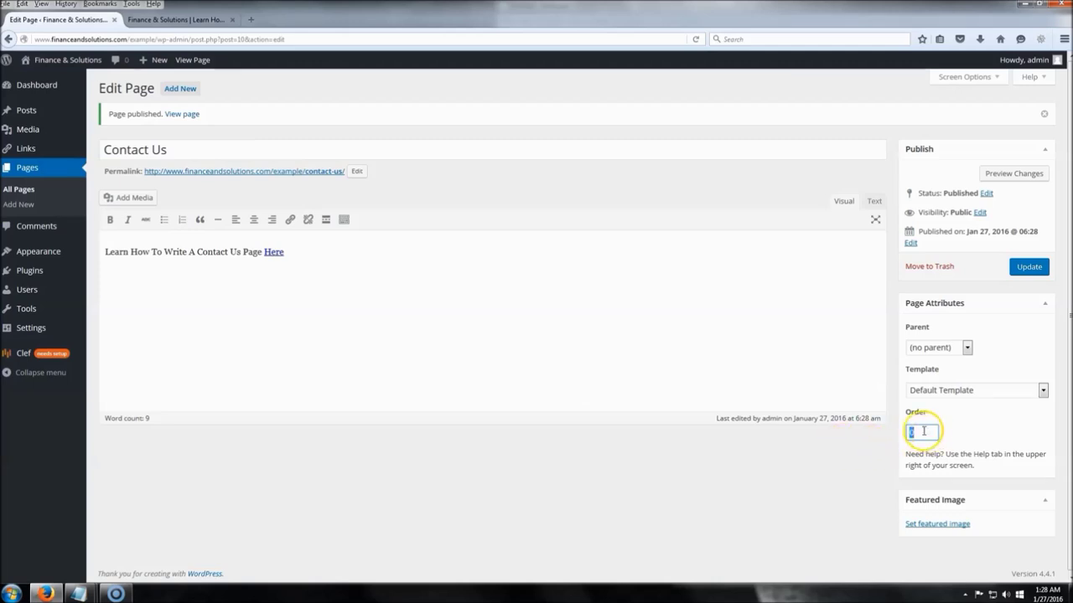
{"action": "left_click", "coordinate": [178, 20]}
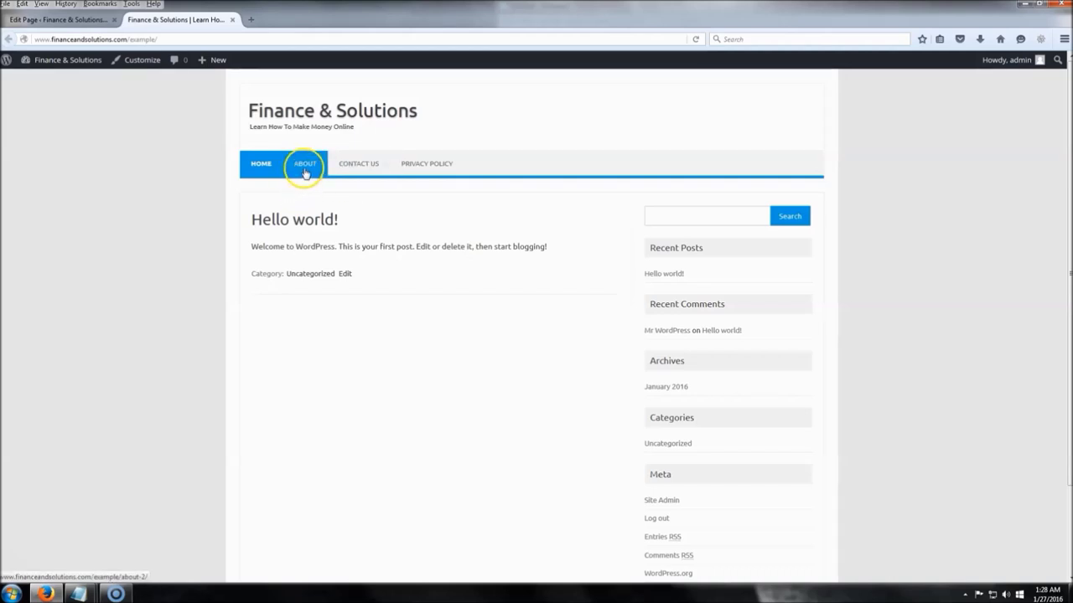
{"action": "left_click", "coordinate": [97, 19]}
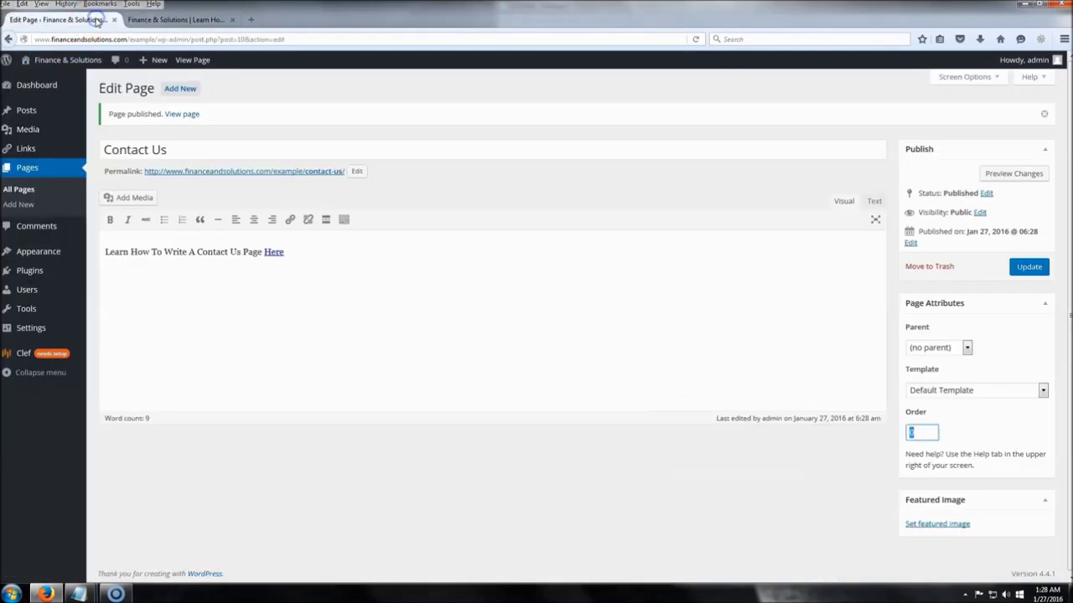
{"action": "left_click", "coordinate": [232, 19]}
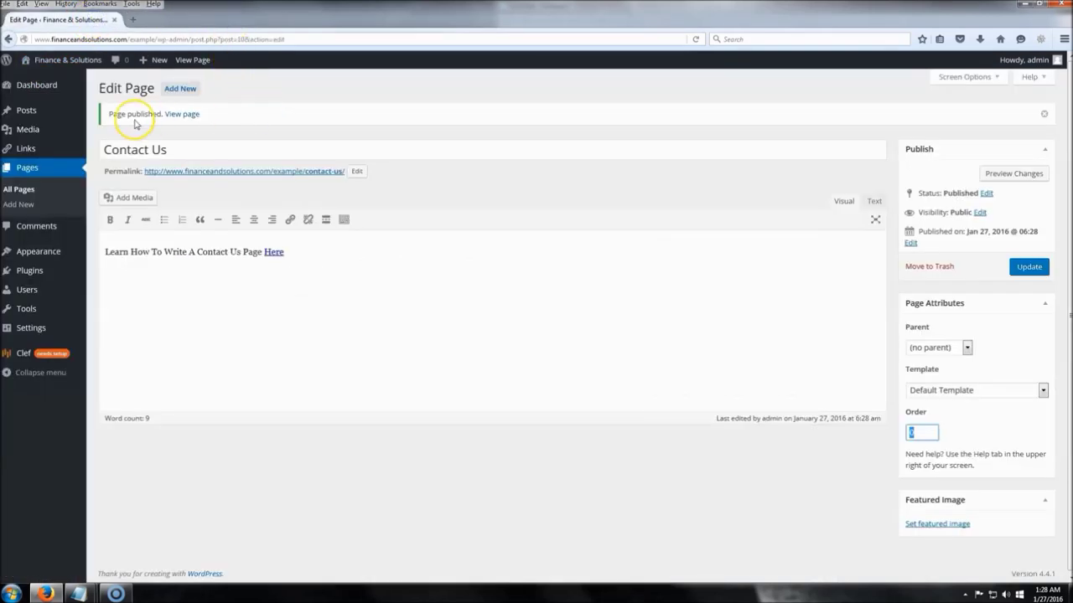
Move the default "Hello world!" post to the trash from the site's posts list
{"action": "left_click", "coordinate": [35, 108]}
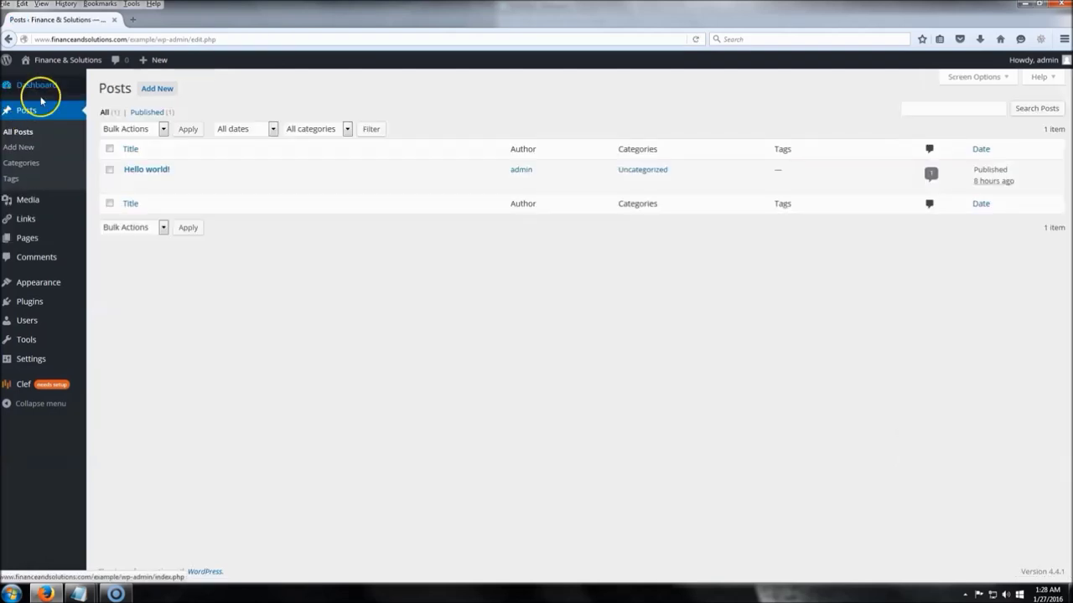
{"action": "mouse_move", "coordinate": [148, 176]}
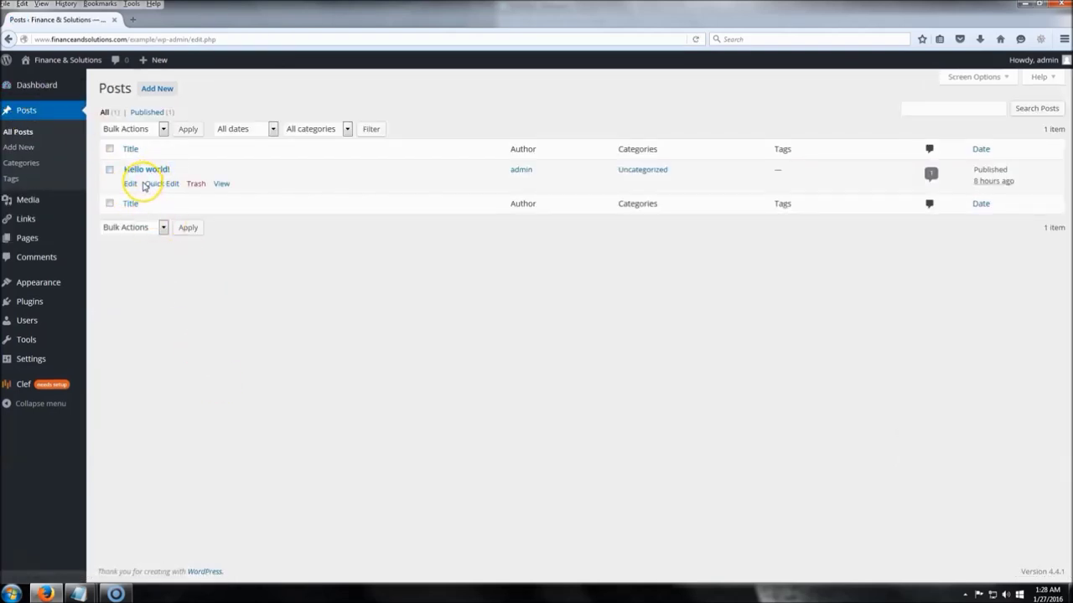
{"action": "left_click", "coordinate": [109, 170]}
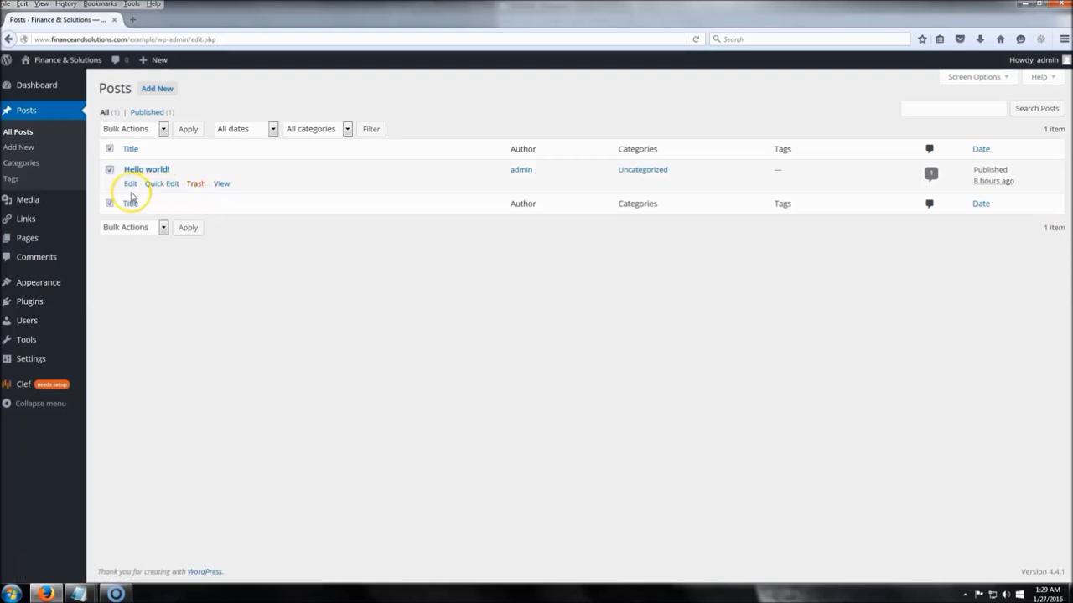
{"action": "left_click", "coordinate": [196, 183]}
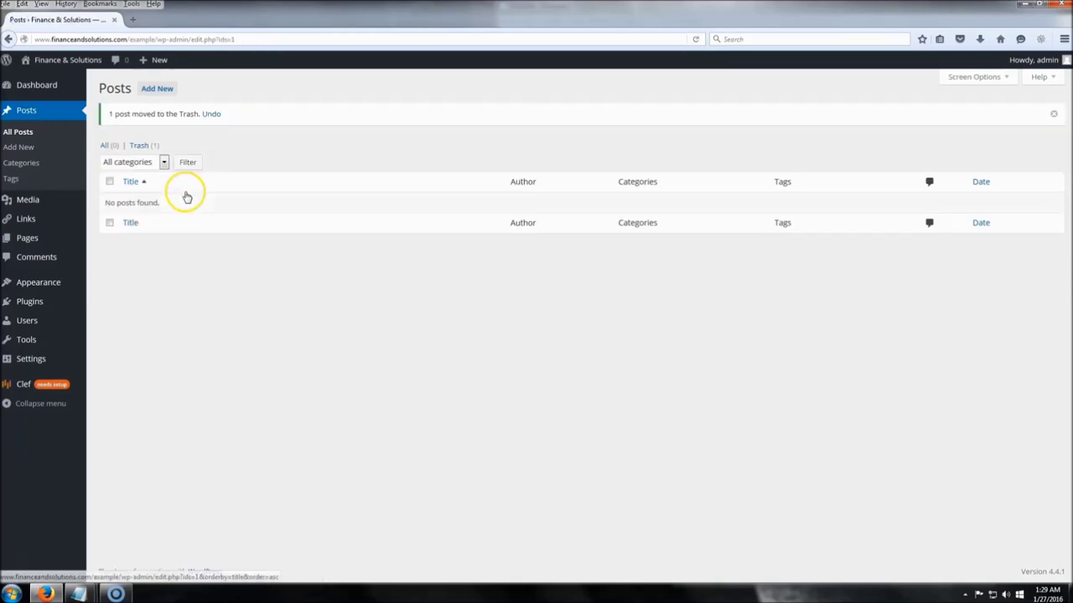
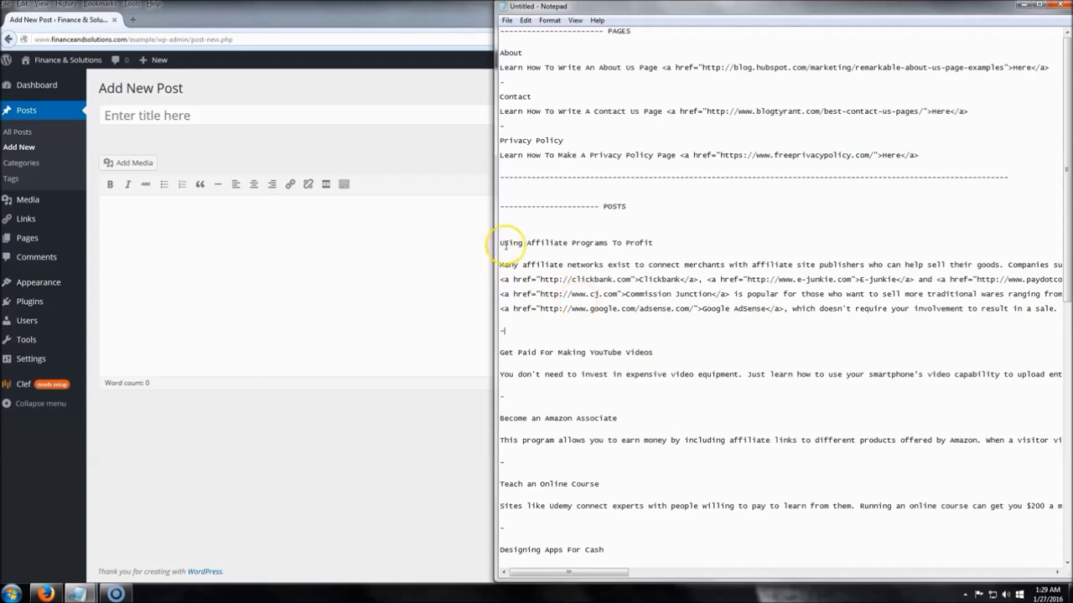
Copy the heading "Using Affiliate Programs To Profit" from the Notepad notes into the new post's title
{"action": "left_click_drag", "start_coordinate": [501, 243], "coordinate": [676, 244]}
{"action": "key", "text": "ctrl+c"}
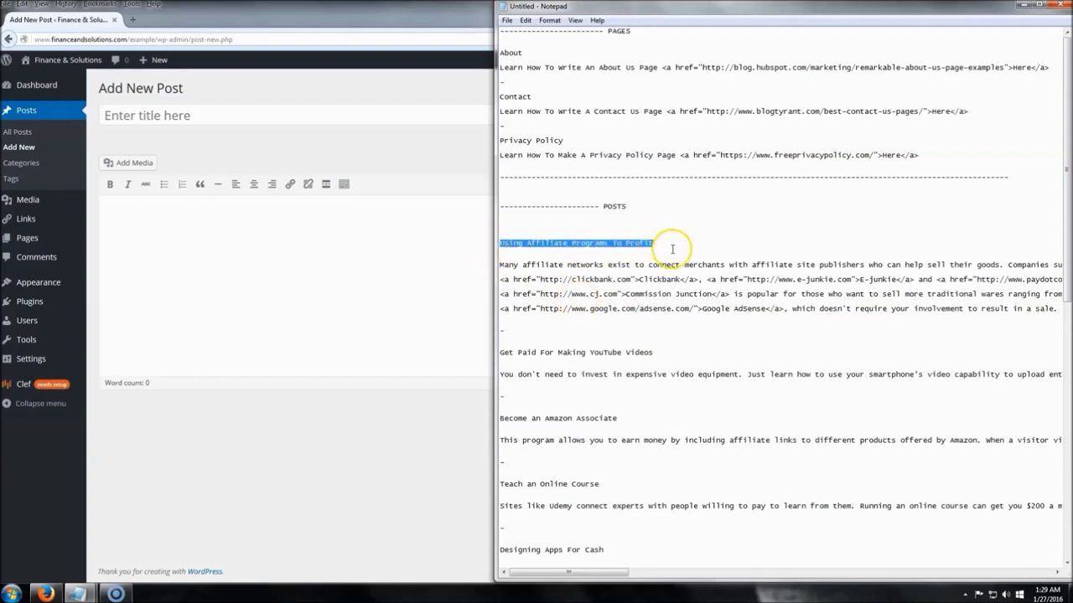
{"action": "left_click", "coordinate": [192, 115]}
{"action": "key", "text": "ctrl+v"}
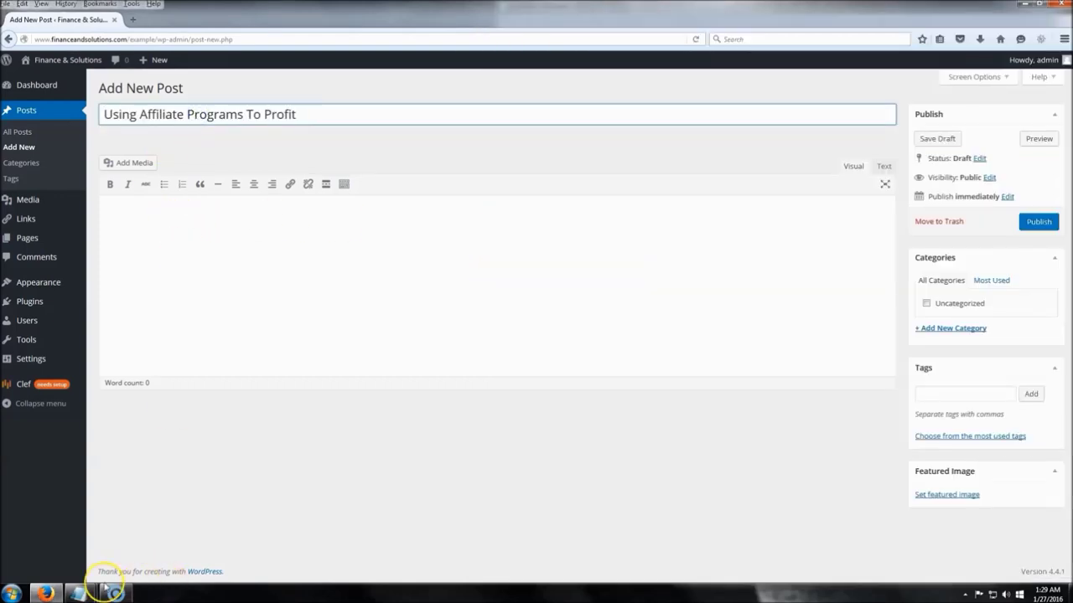
Copy the affiliate programs article from the Notepad notes into the post's content as HTML, and return to the visual view
{"action": "mouse_move", "coordinate": [107, 586]}
{"action": "left_click", "coordinate": [192, 539]}
{"action": "left_click", "coordinate": [507, 316]}
{"action": "left_click_drag", "start_coordinate": [506, 317], "coordinate": [477, 269]}
{"action": "left_click", "coordinate": [355, 282]}
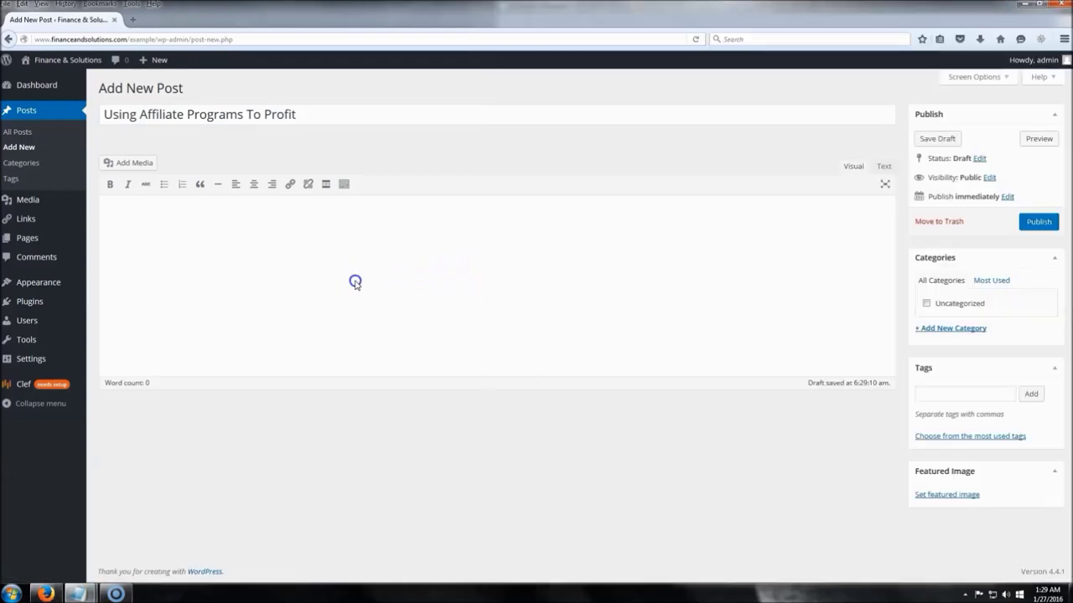
{"action": "left_click", "coordinate": [883, 166]}
{"action": "key", "text": "ctrl+v"}
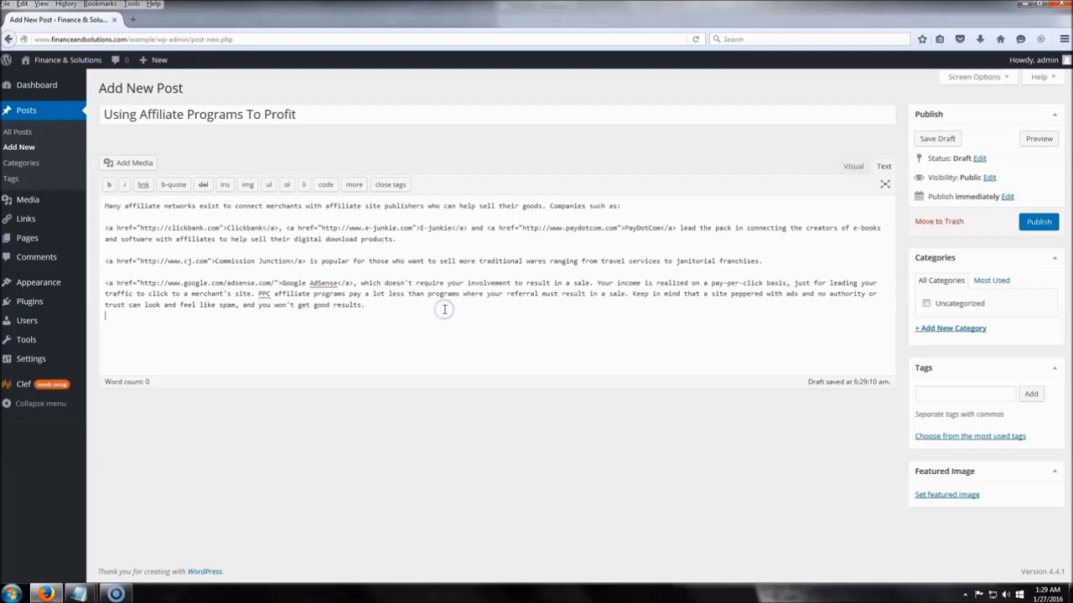
{"action": "left_click", "coordinate": [854, 166]}
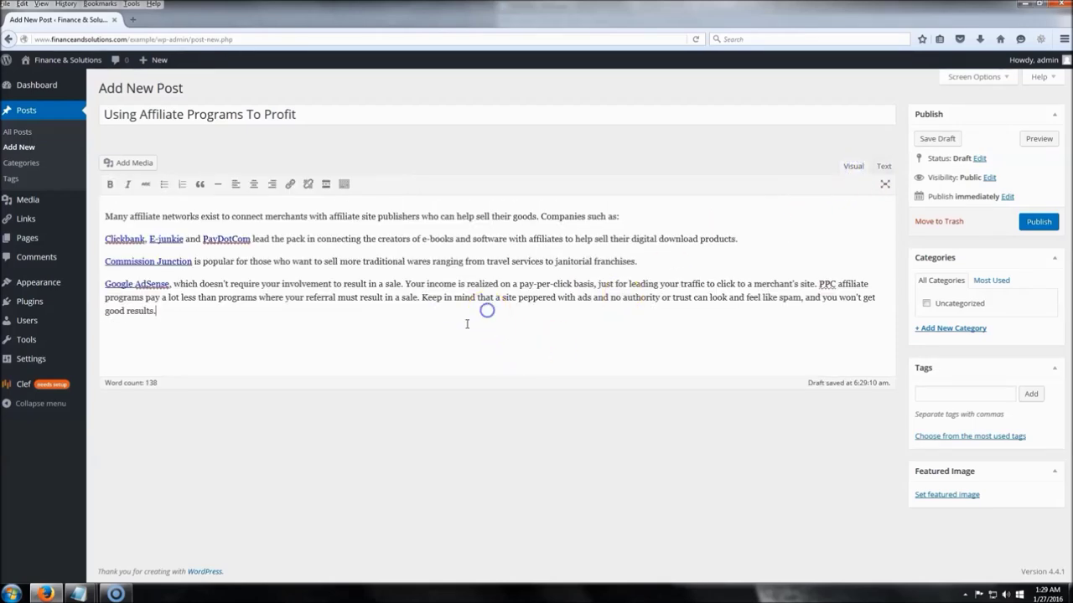
Add a new category named "Make Money Online" to the post
{"action": "left_click", "coordinate": [941, 334]}
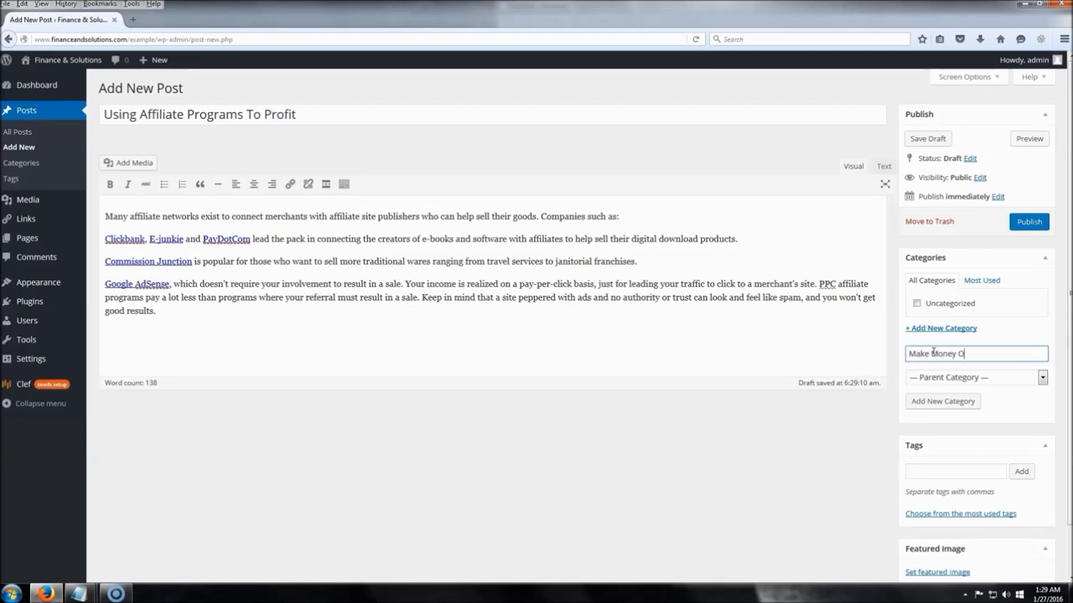
{"action": "type", "text": "ine"}
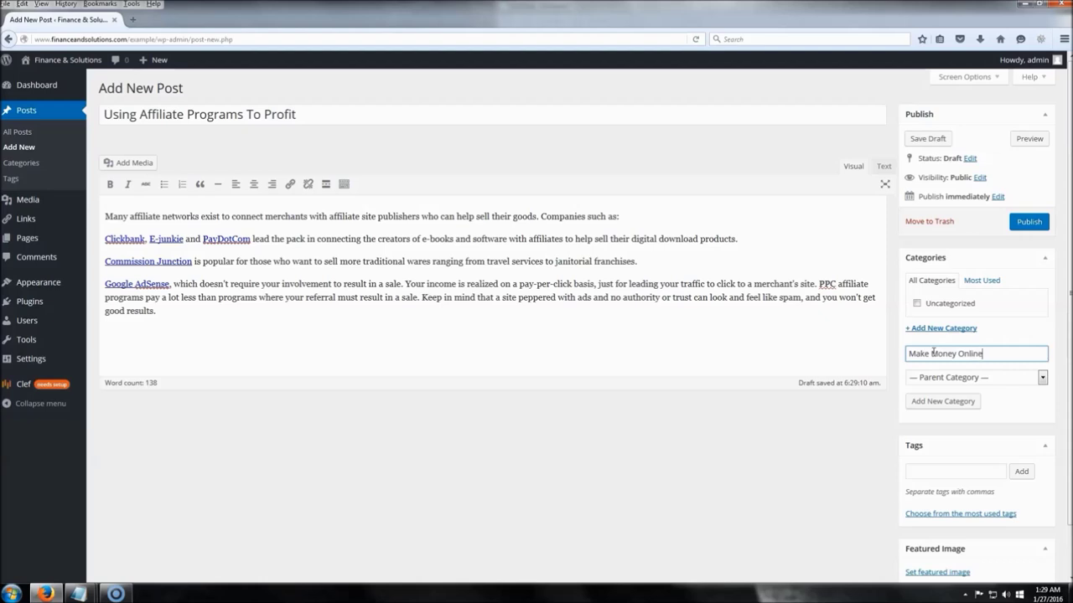
{"action": "left_click", "coordinate": [947, 401]}
{"action": "left_click", "coordinate": [737, 352]}
Upload the "affiliate marketing" picture from the Desktop and set it as the post's featured image
{"action": "scroll", "coordinate": [709, 383], "scroll_direction": "down", "scroll_amount": 1}
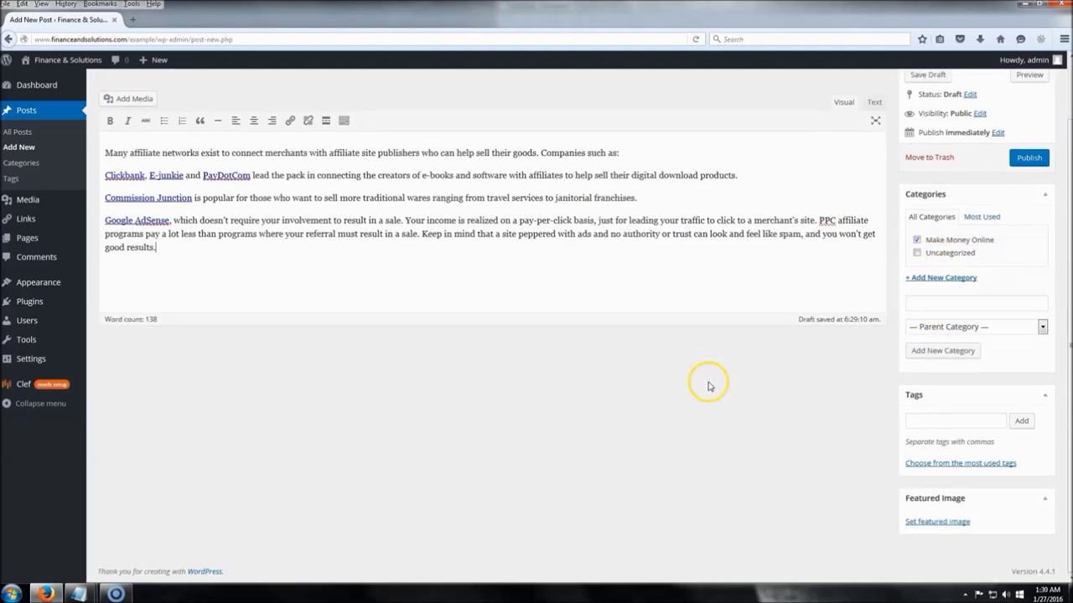
{"action": "left_click", "coordinate": [947, 523]}
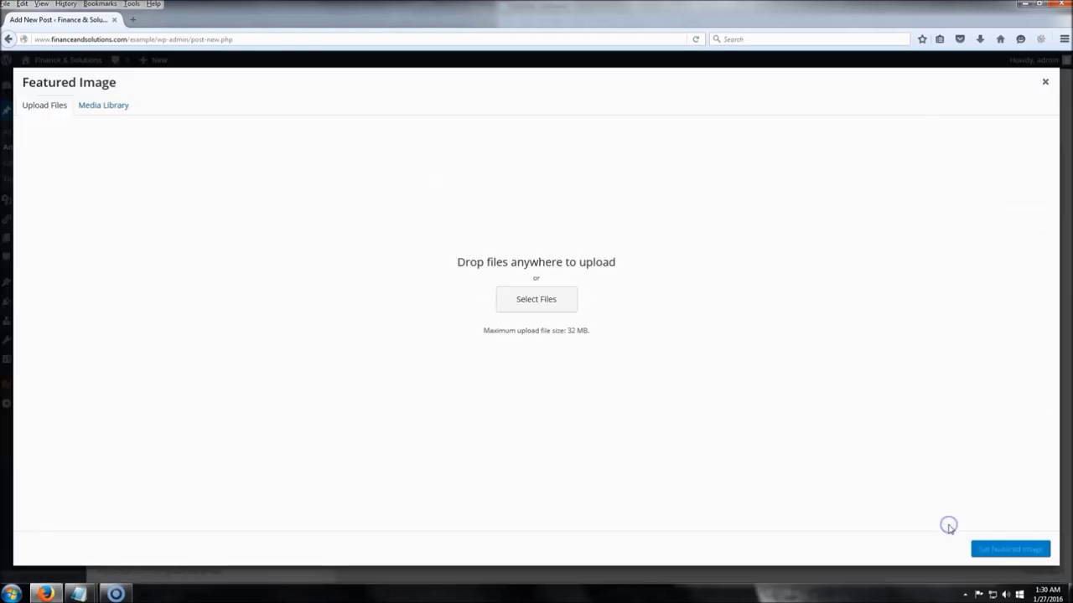
{"action": "left_click", "coordinate": [540, 310]}
{"action": "left_click", "coordinate": [358, 288]}
{"action": "scroll", "coordinate": [358, 289], "scroll_direction": "down", "scroll_amount": 3}
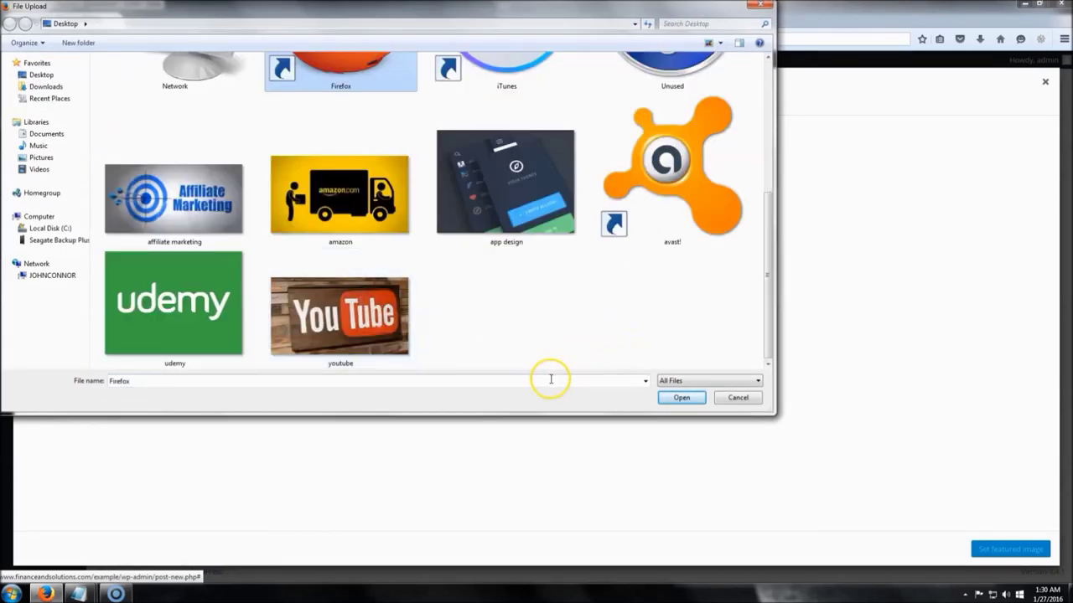
{"action": "left_click", "coordinate": [181, 220]}
{"action": "left_click", "coordinate": [680, 398]}
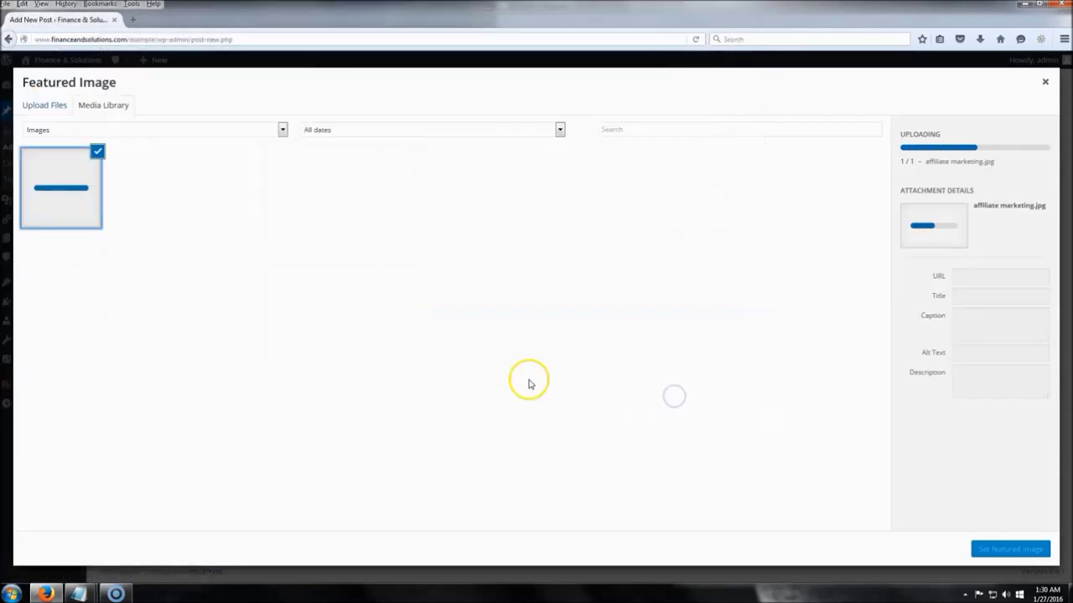
{"action": "left_click", "coordinate": [1006, 550]}
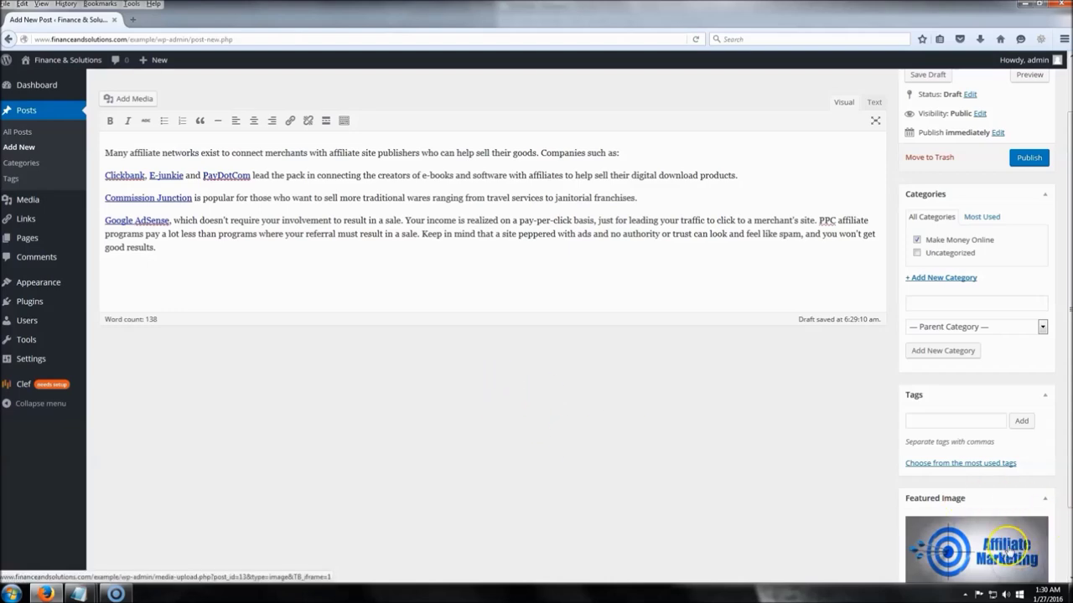
{"action": "scroll", "coordinate": [592, 428], "scroll_direction": "up", "scroll_amount": 2}
{"action": "scroll", "coordinate": [592, 427], "scroll_direction": "down", "scroll_amount": 2}
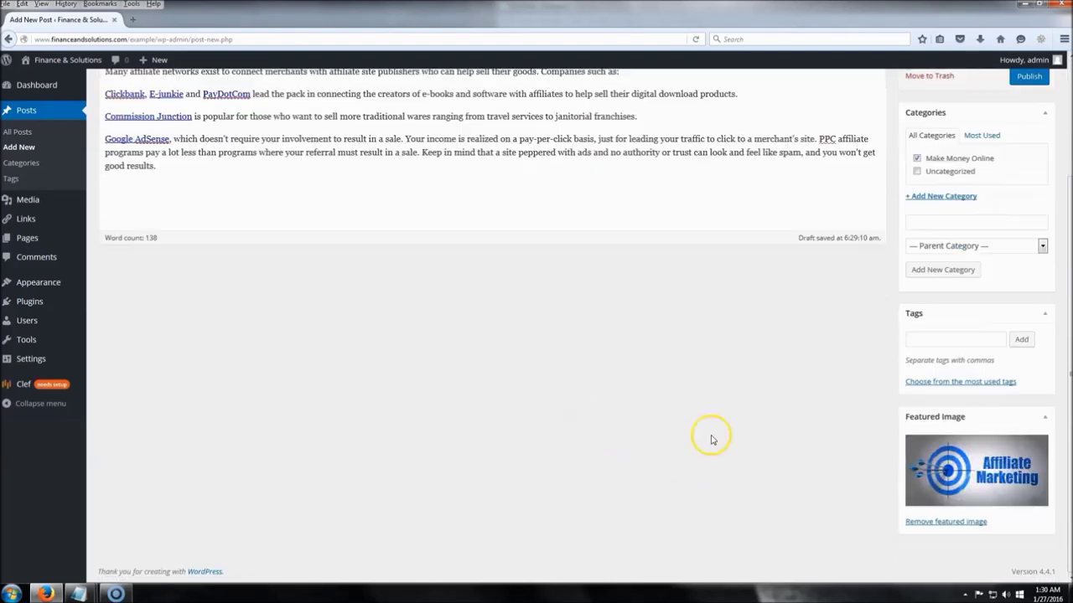
Publish the affiliate programs post and open the site's front page in a separate browser tab
{"action": "scroll", "coordinate": [708, 387], "scroll_direction": "up", "scroll_amount": 2}
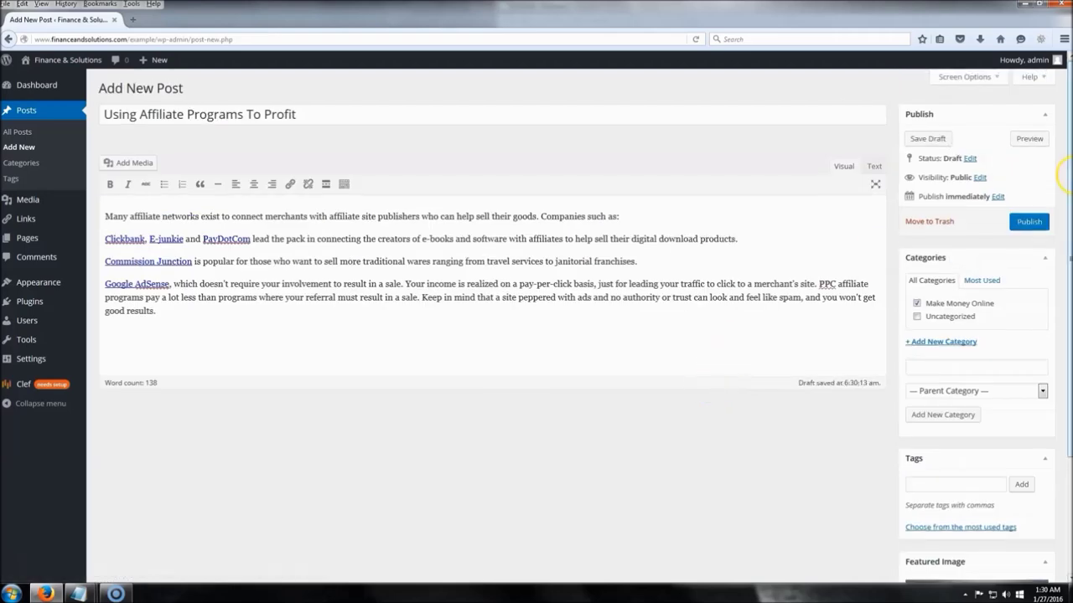
{"action": "left_click", "coordinate": [1024, 222]}
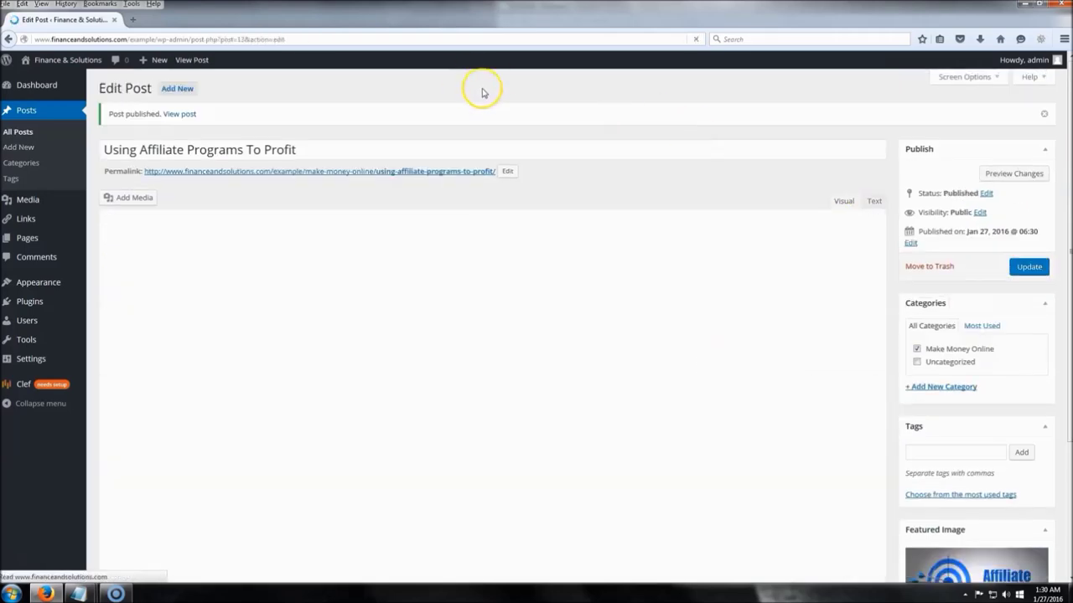
{"action": "right_click", "coordinate": [69, 60]}
{"action": "left_click", "coordinate": [115, 66]}
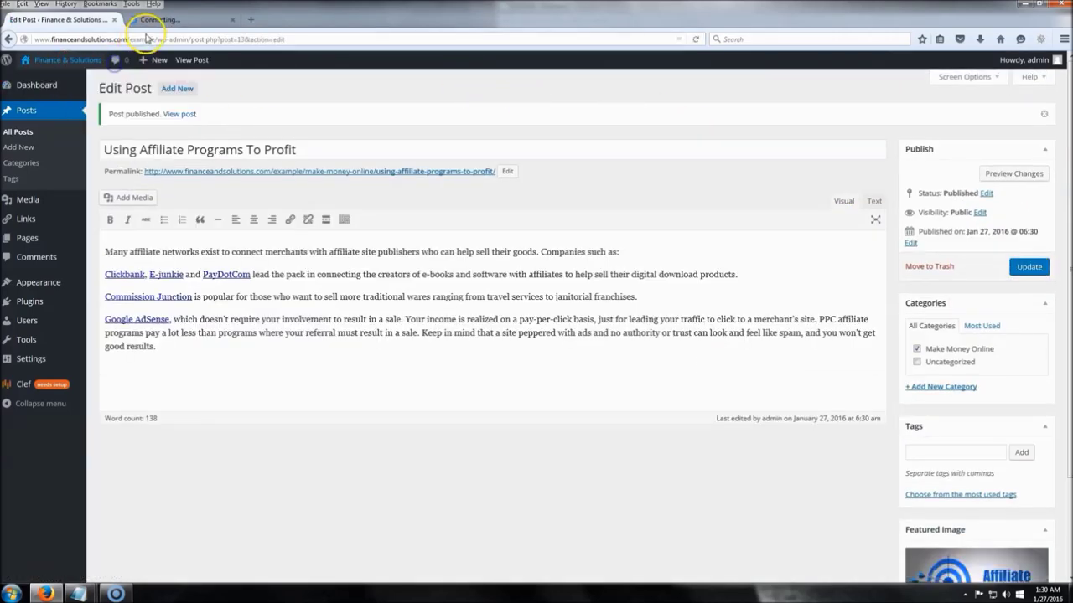
{"action": "left_click", "coordinate": [179, 19]}
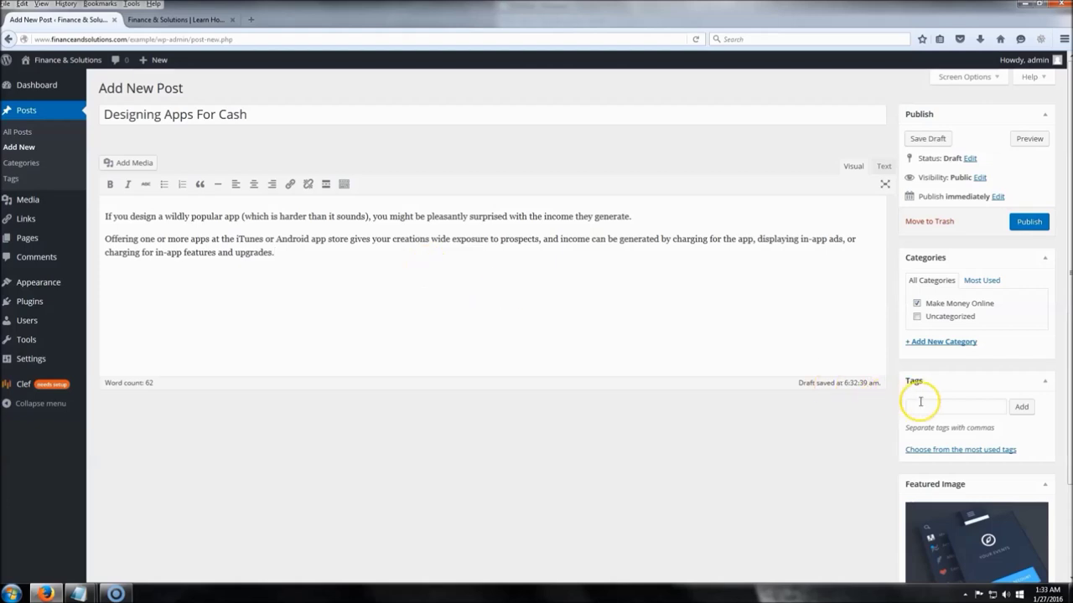
Publish the "Designing Apps For Cash" post, leaving its tags empty
{"action": "left_click", "coordinate": [947, 406]}
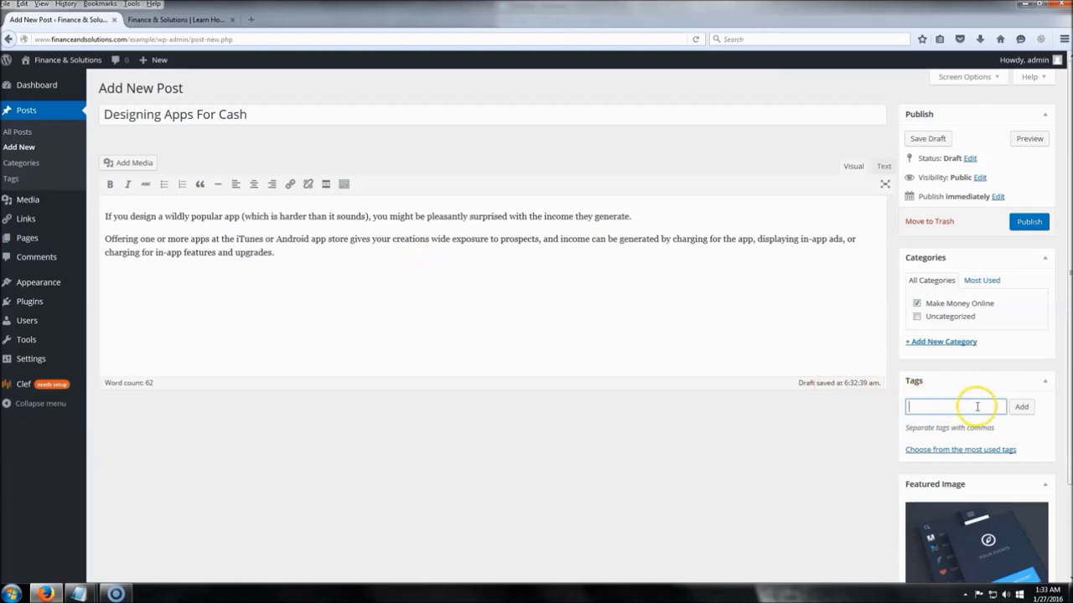
{"action": "left_click", "coordinate": [950, 406]}
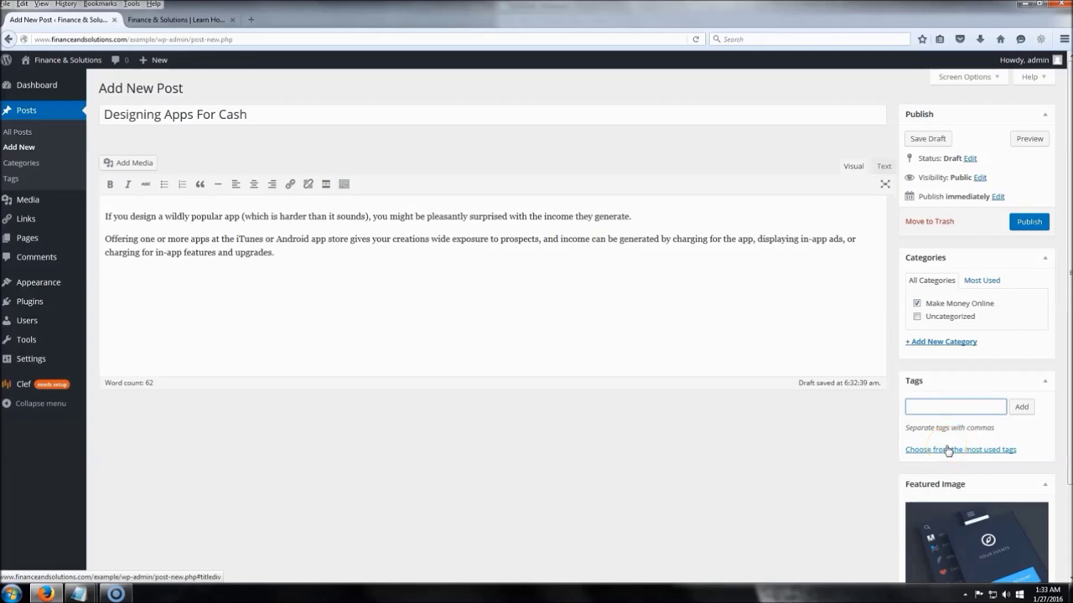
{"action": "left_click", "coordinate": [1029, 222]}
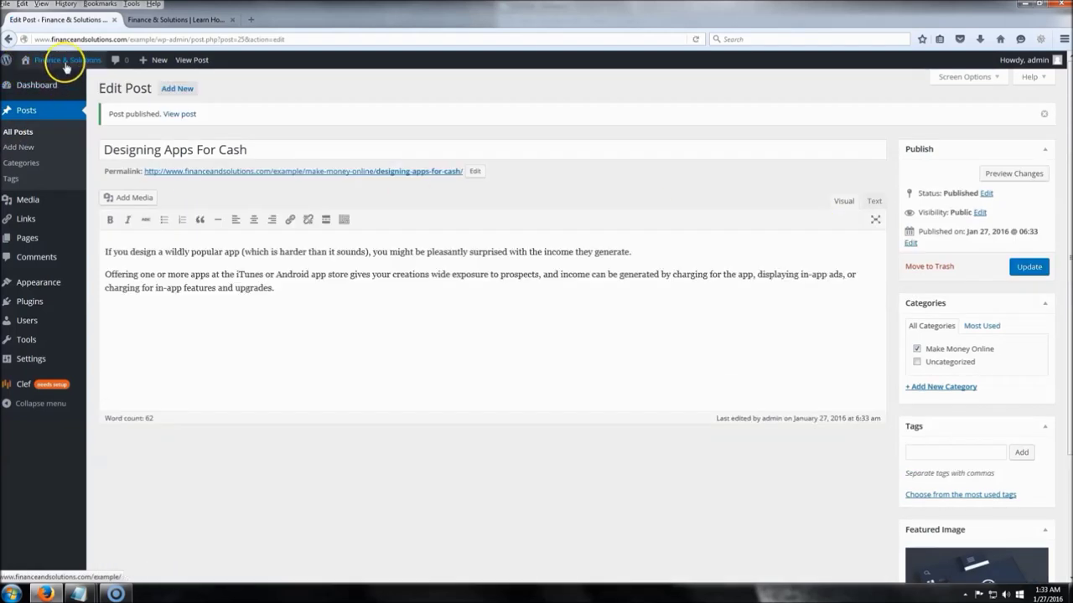
Open the site's front page and look through the list of published posts
{"action": "mouse_move", "coordinate": [70, 67]}
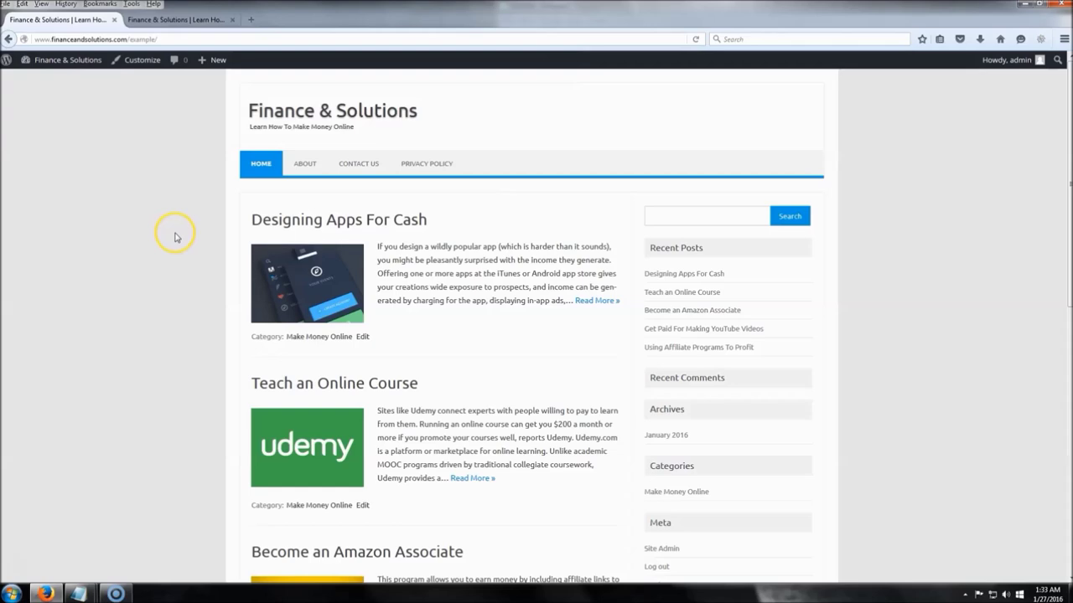
{"action": "scroll", "coordinate": [176, 238], "scroll_direction": "down", "scroll_amount": 5}
{"action": "scroll", "coordinate": [176, 238], "scroll_direction": "up", "scroll_amount": 3}
{"action": "scroll", "coordinate": [176, 238], "scroll_direction": "up", "scroll_amount": 3}
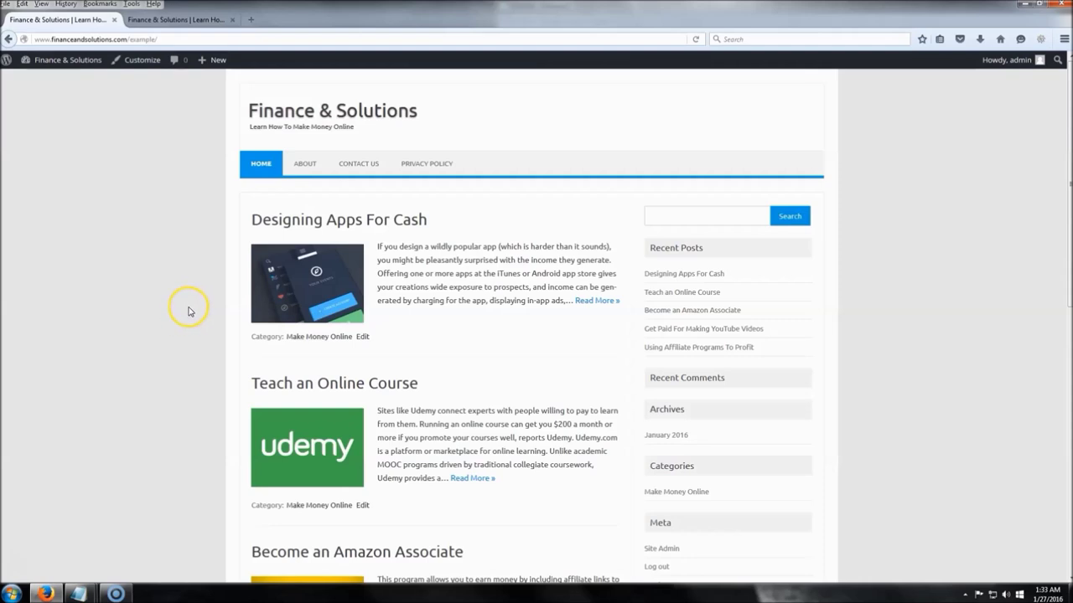
Open the theme customizer and examine its Logo settings and background color options
{"action": "left_click", "coordinate": [141, 61]}
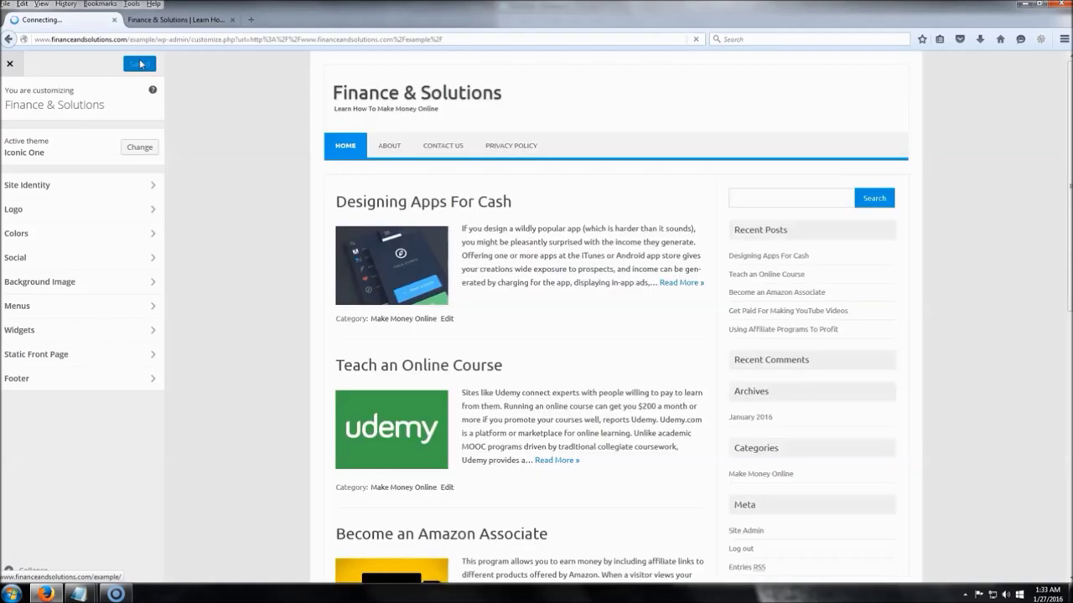
{"action": "left_click", "coordinate": [81, 212]}
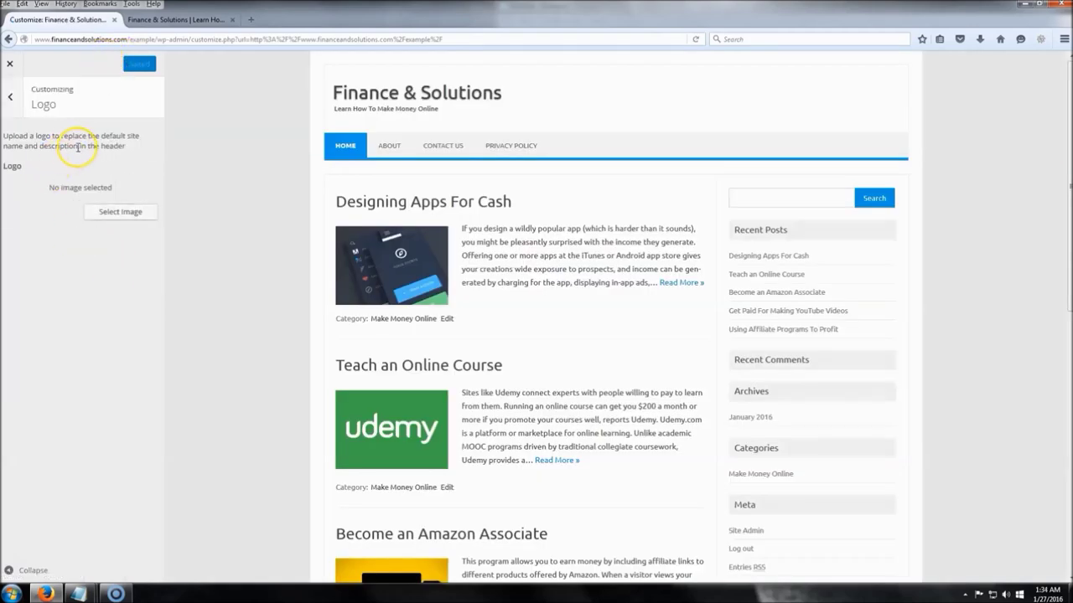
{"action": "left_click", "coordinate": [16, 98]}
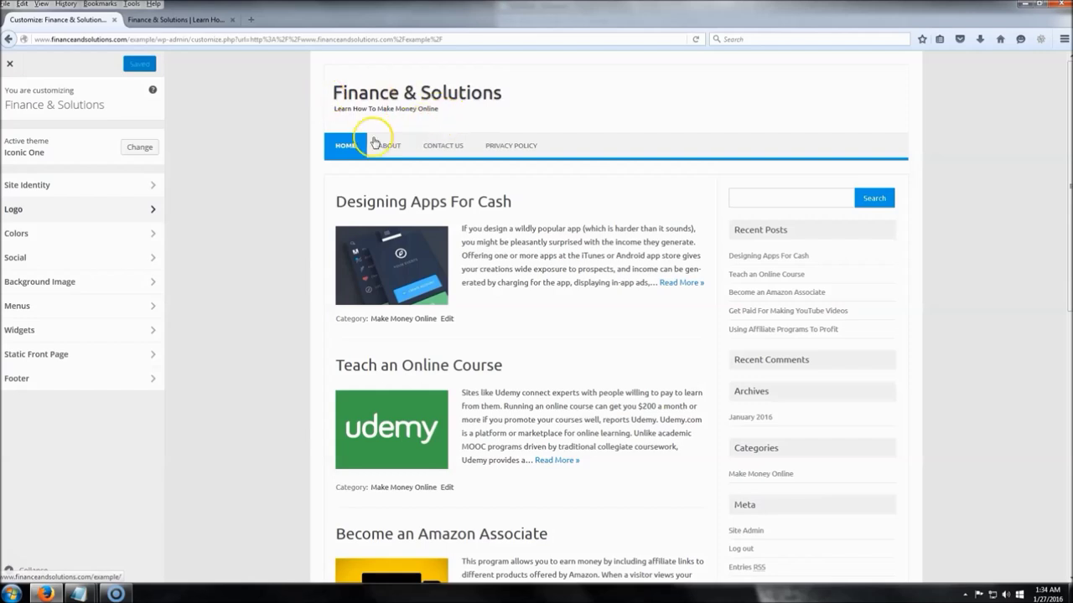
{"action": "left_click", "coordinate": [81, 233]}
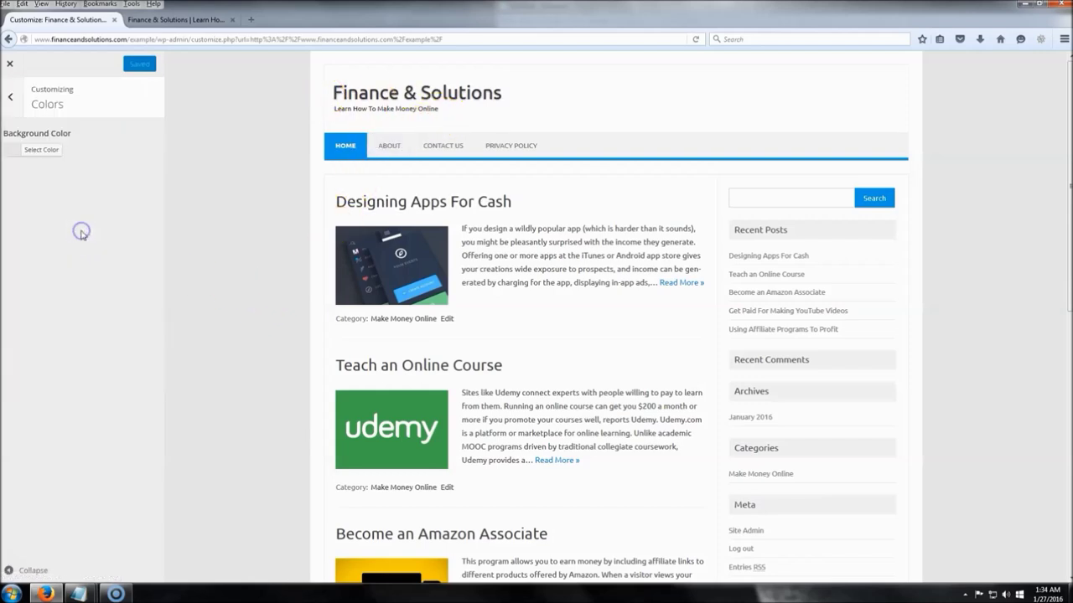
{"action": "left_click", "coordinate": [30, 151]}
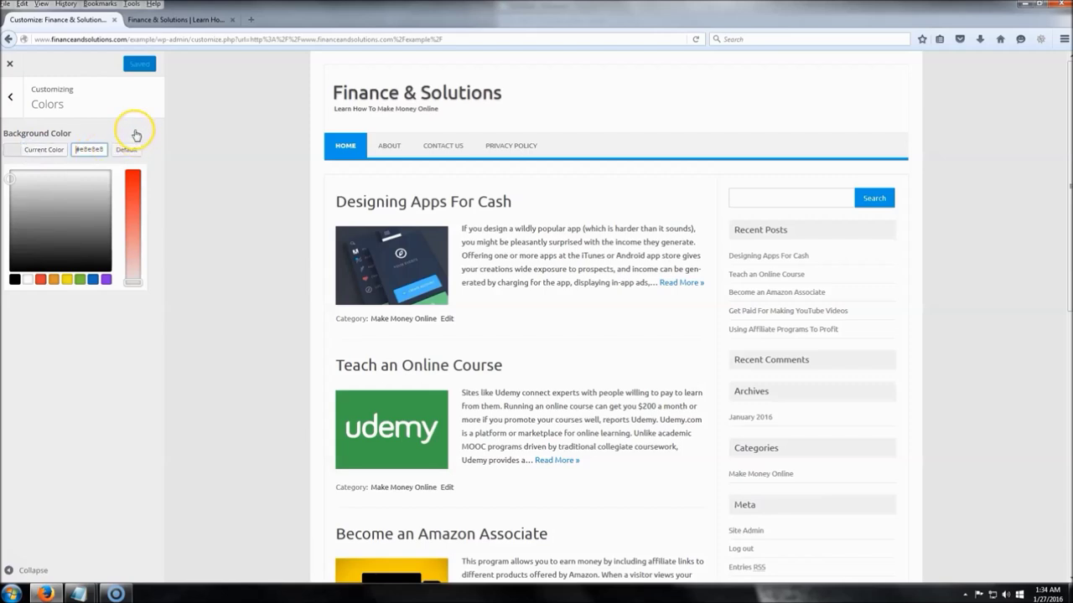
{"action": "left_click", "coordinate": [136, 135]}
{"action": "left_click", "coordinate": [11, 94]}
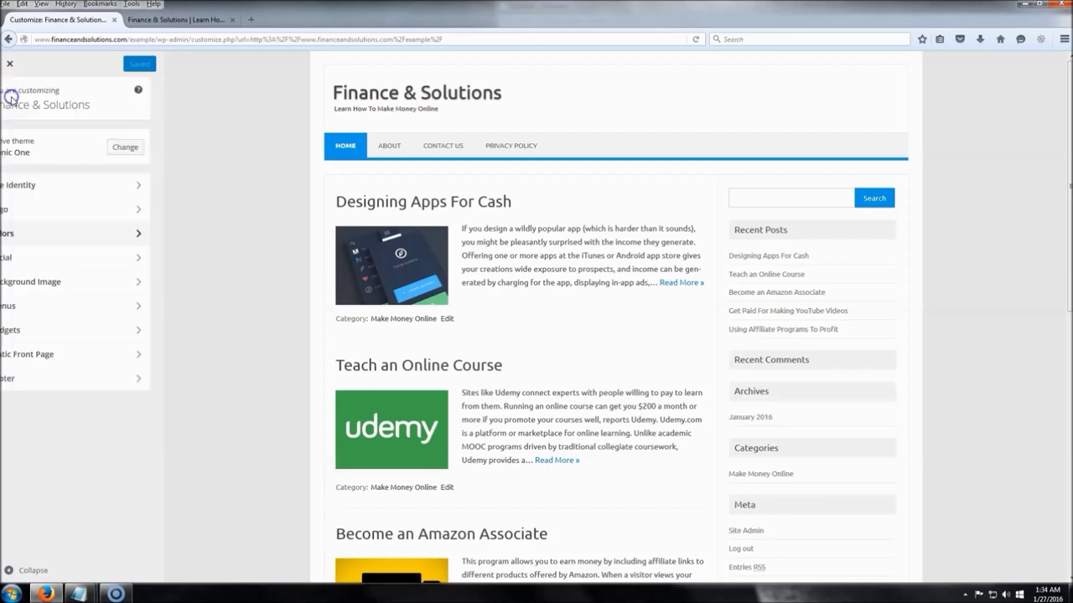
Enable the social buttons in the customizer's Social settings, and go through the Twitter, Facebook, Google Plus and RSS URL fields
{"action": "left_click", "coordinate": [46, 258]}
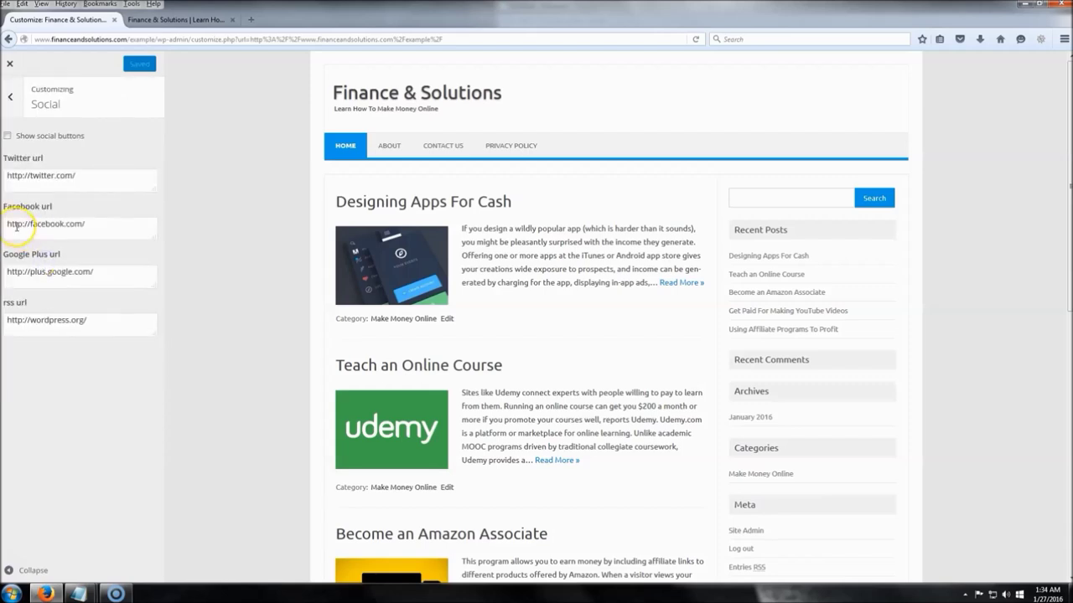
{"action": "left_click", "coordinate": [57, 136]}
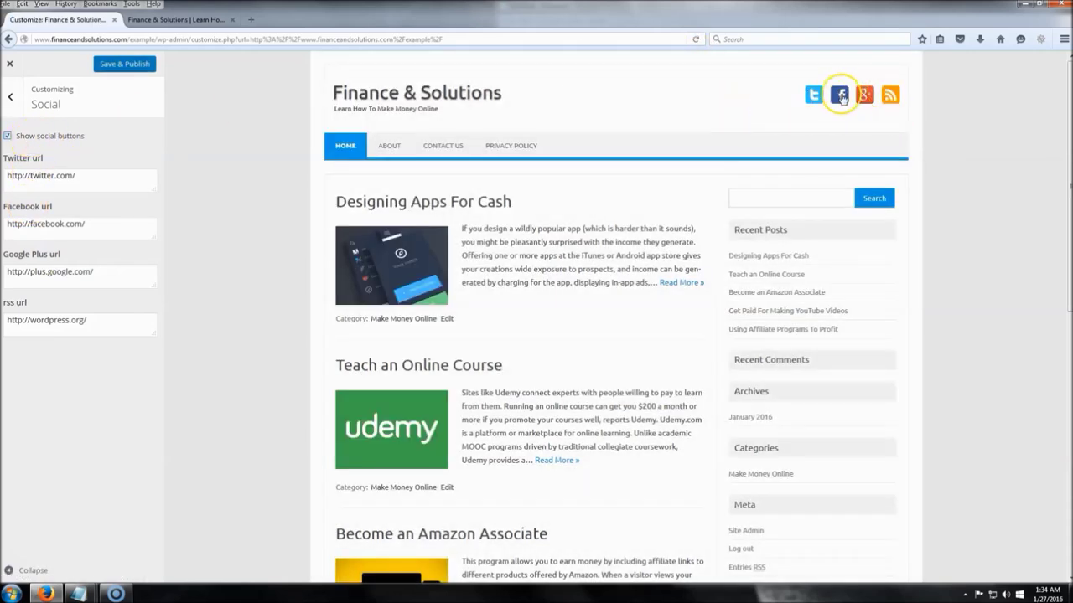
{"action": "left_click", "coordinate": [110, 175]}
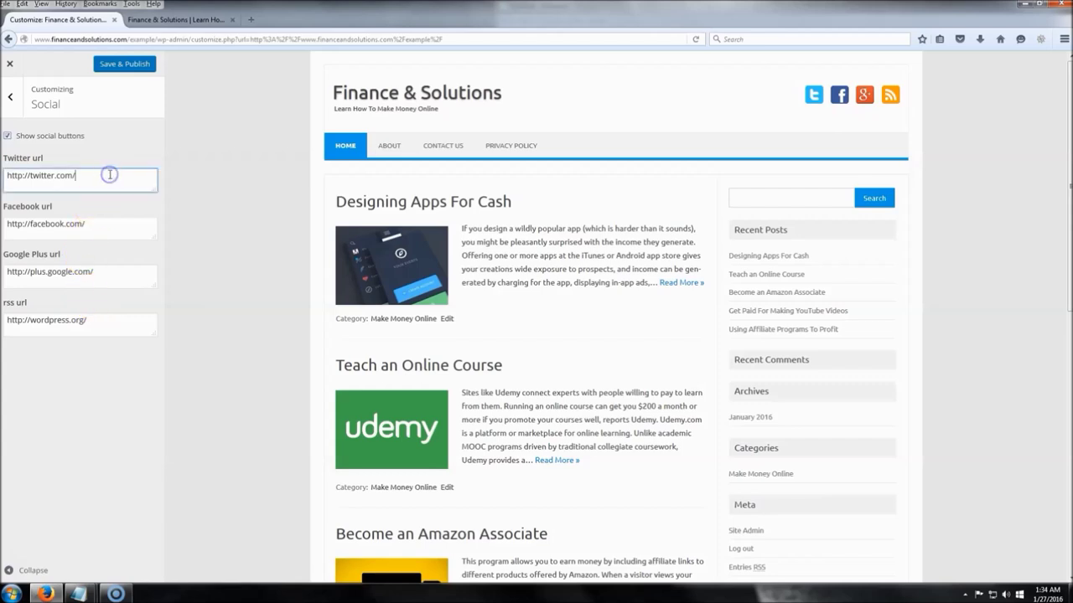
{"action": "left_click", "coordinate": [113, 322]}
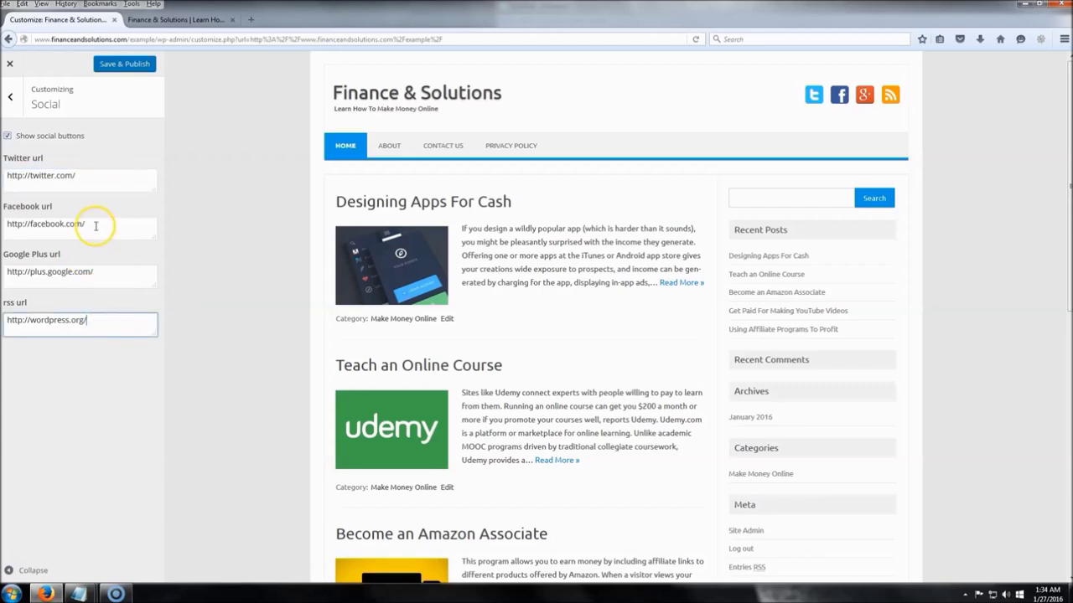
{"action": "left_click", "coordinate": [98, 174]}
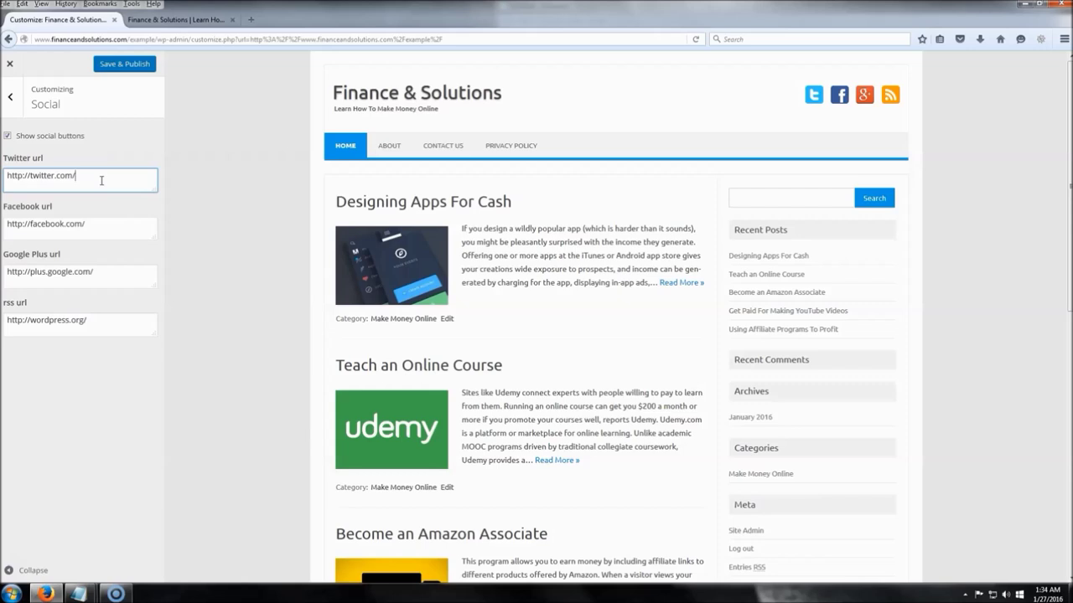
{"action": "left_click", "coordinate": [104, 231]}
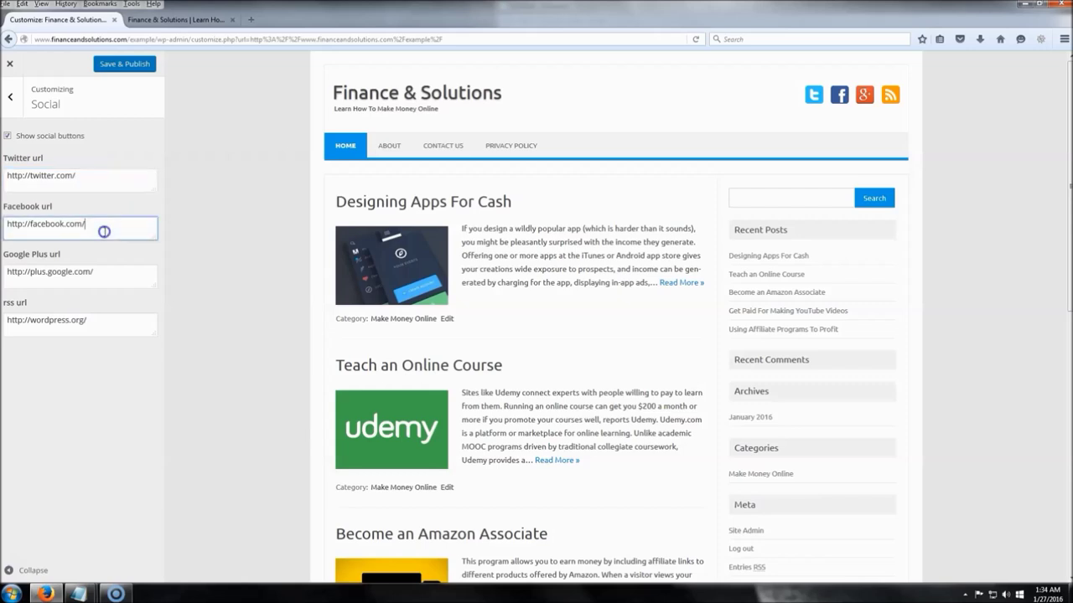
{"action": "left_click", "coordinate": [109, 277]}
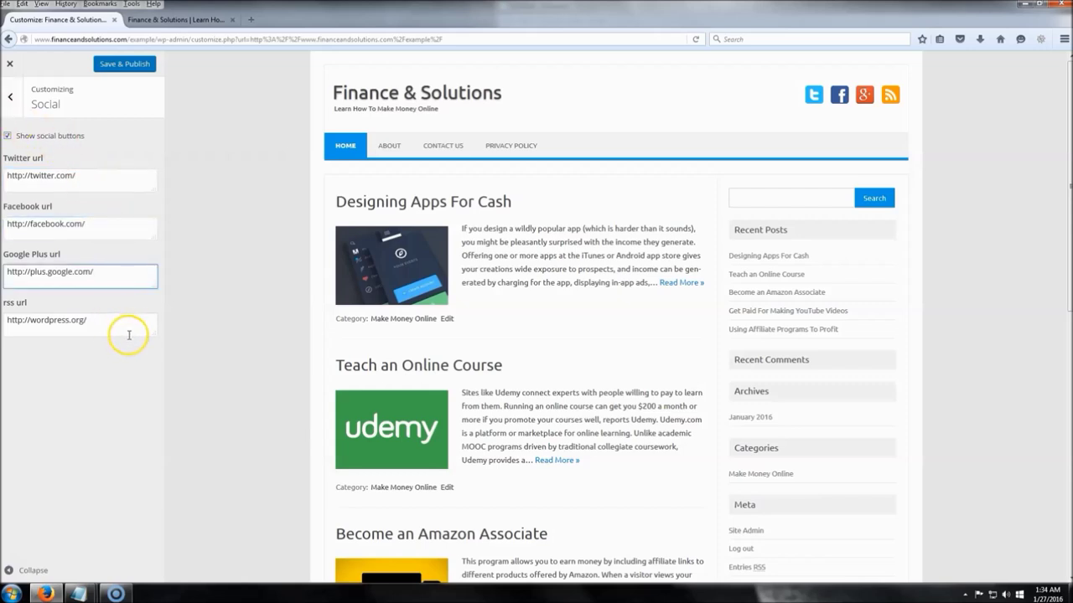
{"action": "left_click", "coordinate": [124, 326]}
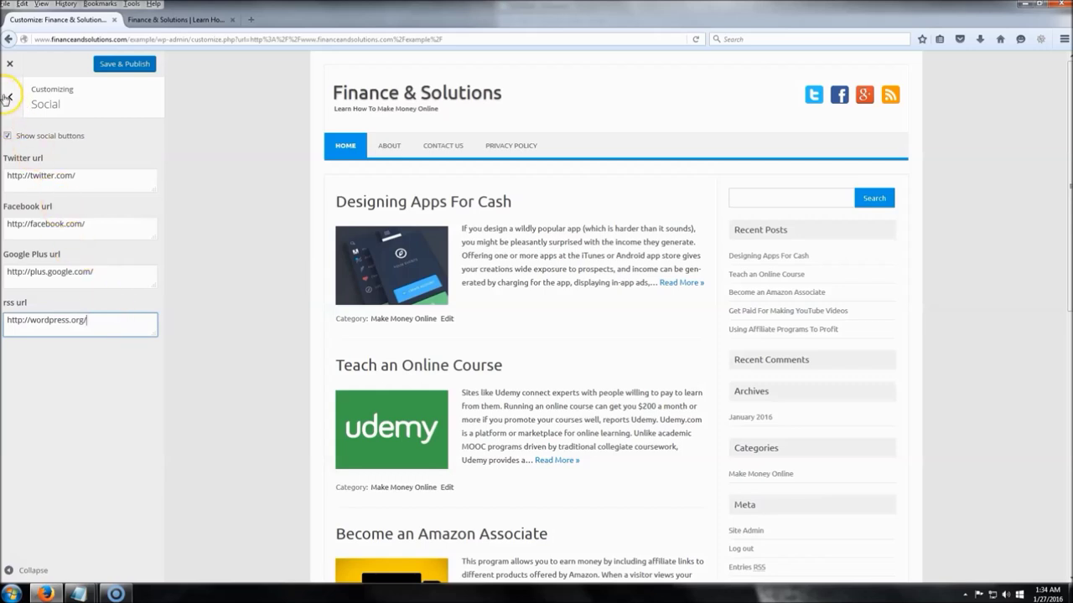
{"action": "left_click", "coordinate": [14, 99]}
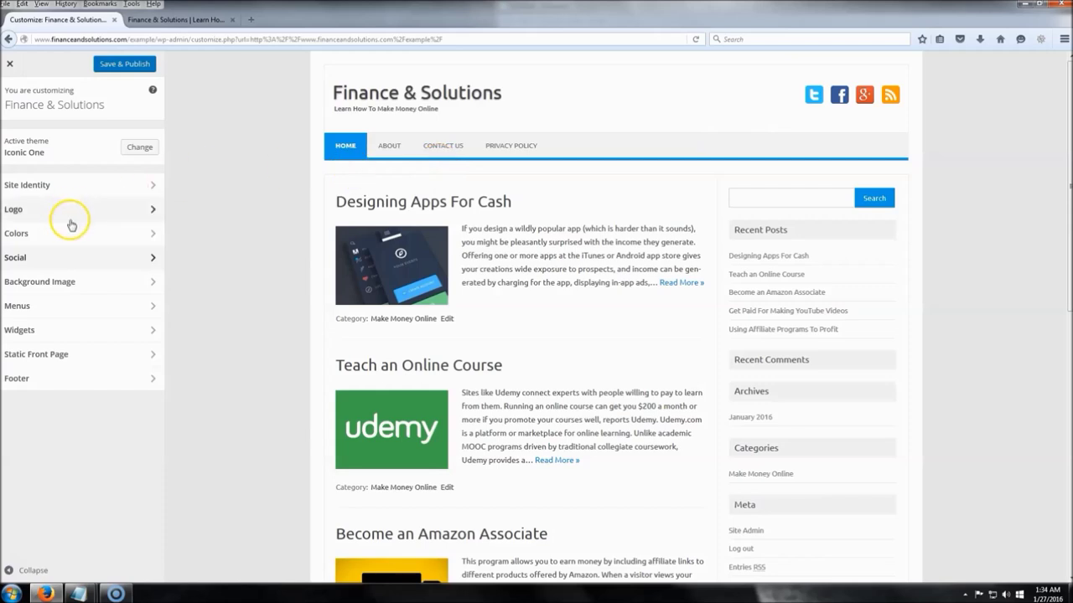
Change the theme's footer copyright text to "Copyright 2016 Finance & Solutions"
{"action": "left_click", "coordinate": [76, 379]}
{"action": "left_click", "coordinate": [104, 160]}
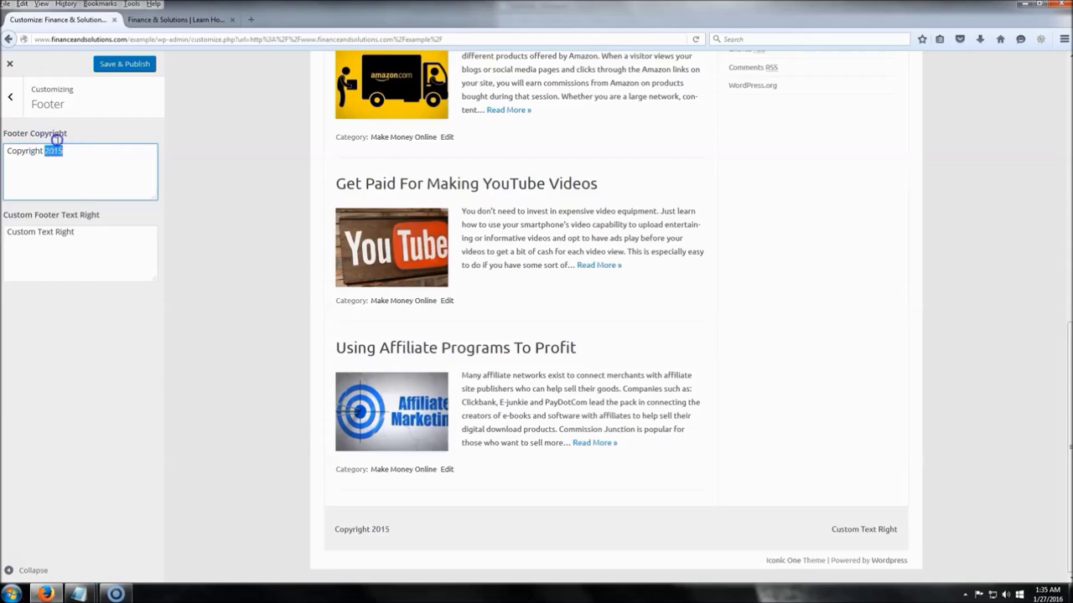
{"action": "key", "text": "BackSpace"}
{"action": "type", "text": "6 Finance & Sol"}
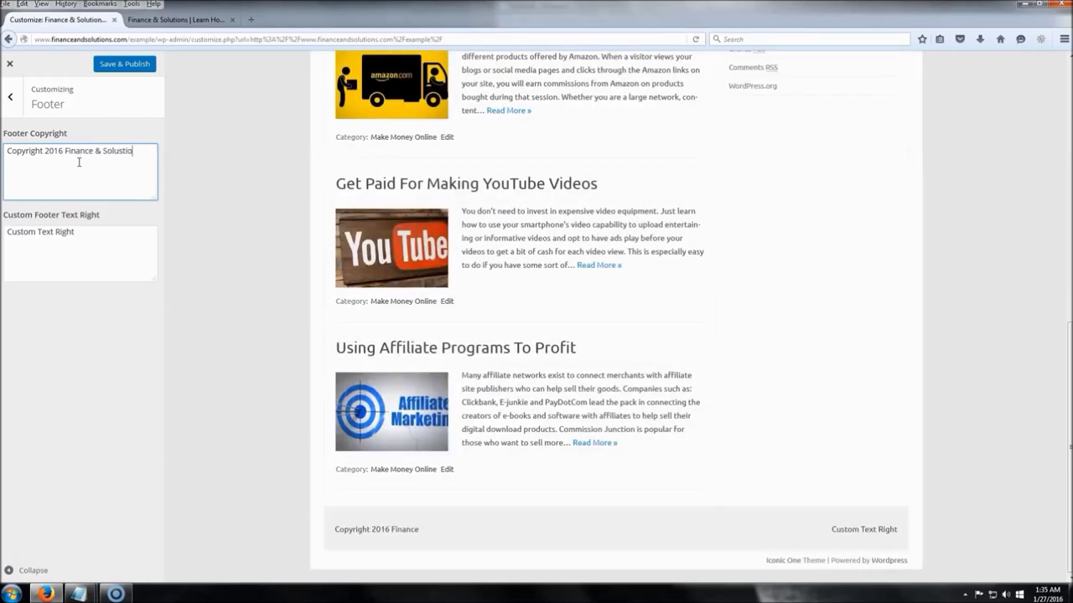
{"action": "type", "text": "utio"}
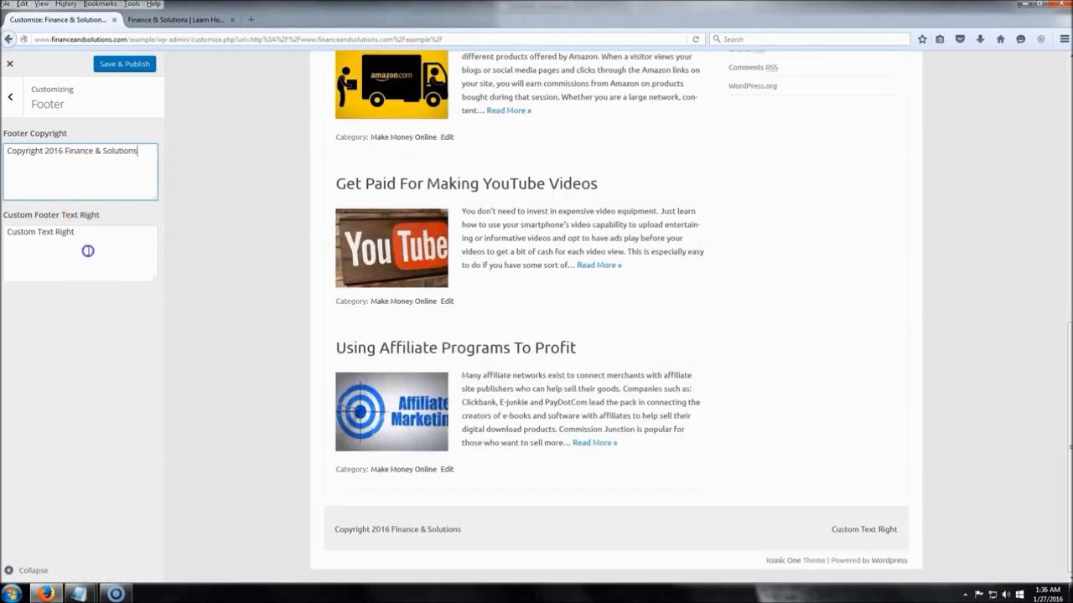
Set the custom right footer text to "Make Money Online", publish the customizer changes and close the customizer
{"action": "left_click", "coordinate": [88, 248]}
{"action": "key", "text": "ctrl+a"}
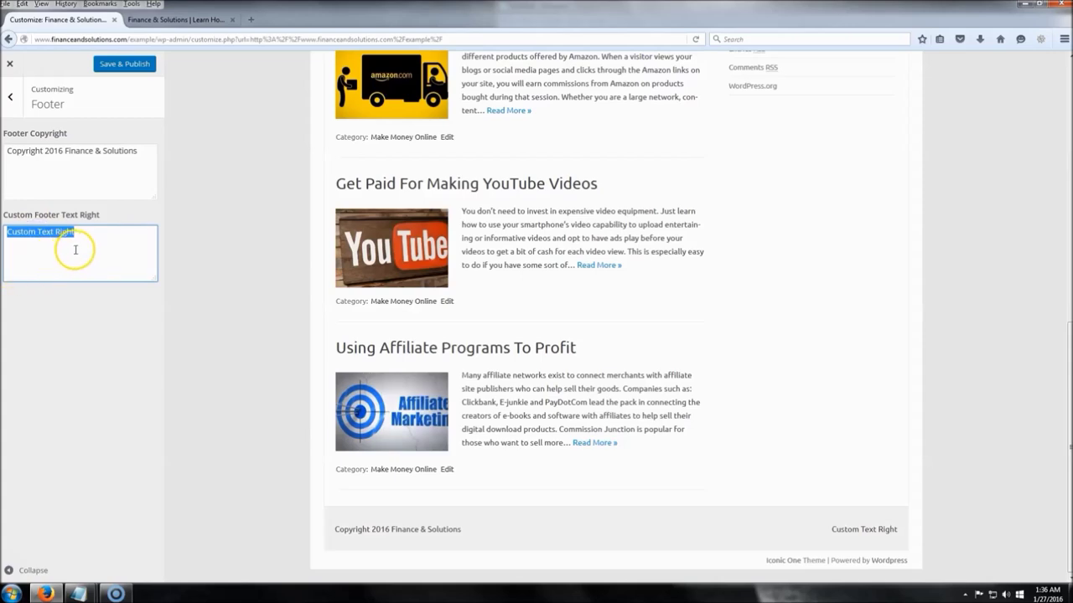
{"action": "key", "text": "BackSpace"}
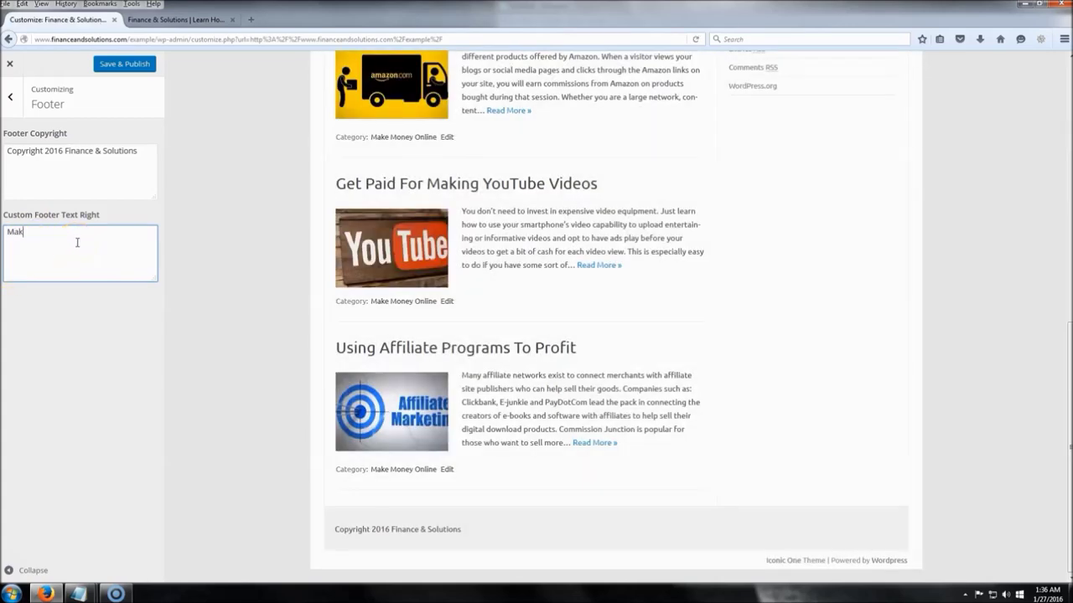
{"action": "type", "text": "Make Money Online"}
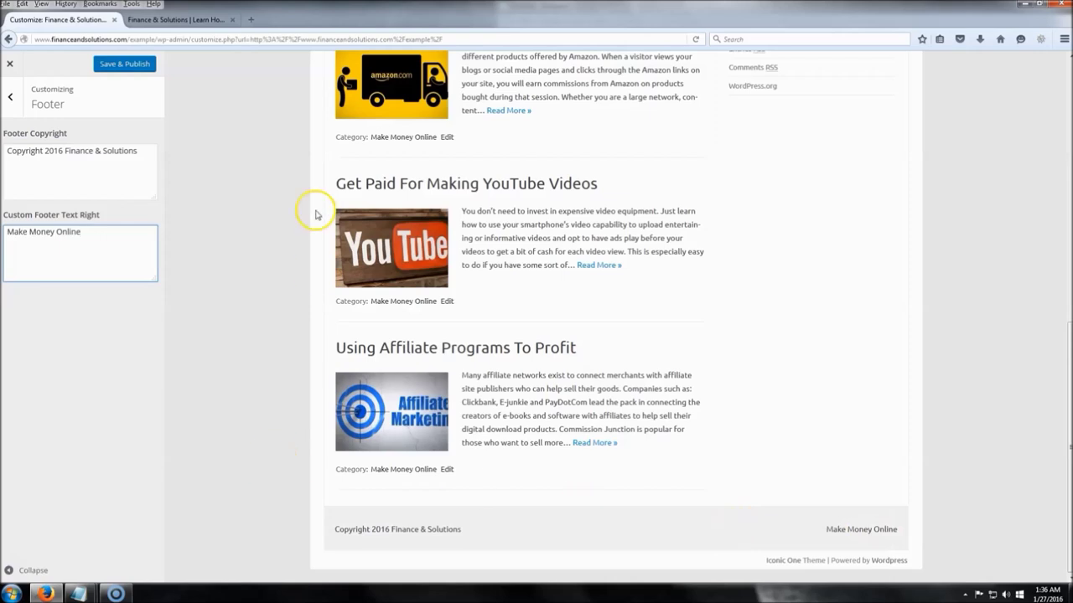
{"action": "left_click", "coordinate": [126, 66]}
{"action": "left_click", "coordinate": [11, 64]}
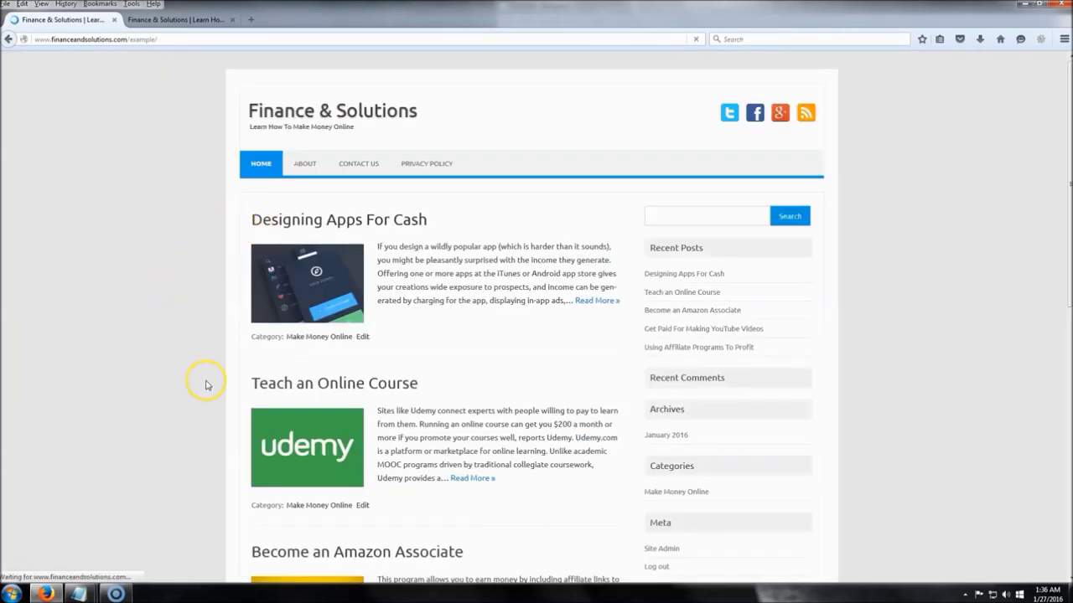
Return to the site's dashboard and open the Widgets settings
{"action": "mouse_move", "coordinate": [53, 60]}
{"action": "left_click", "coordinate": [65, 65]}
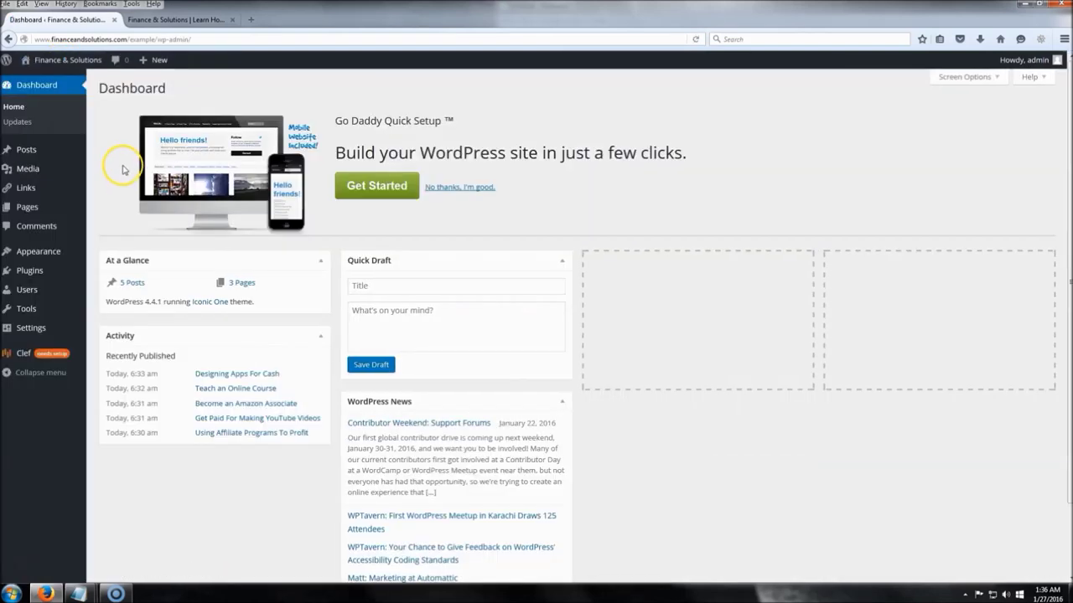
{"action": "mouse_move", "coordinate": [53, 251]}
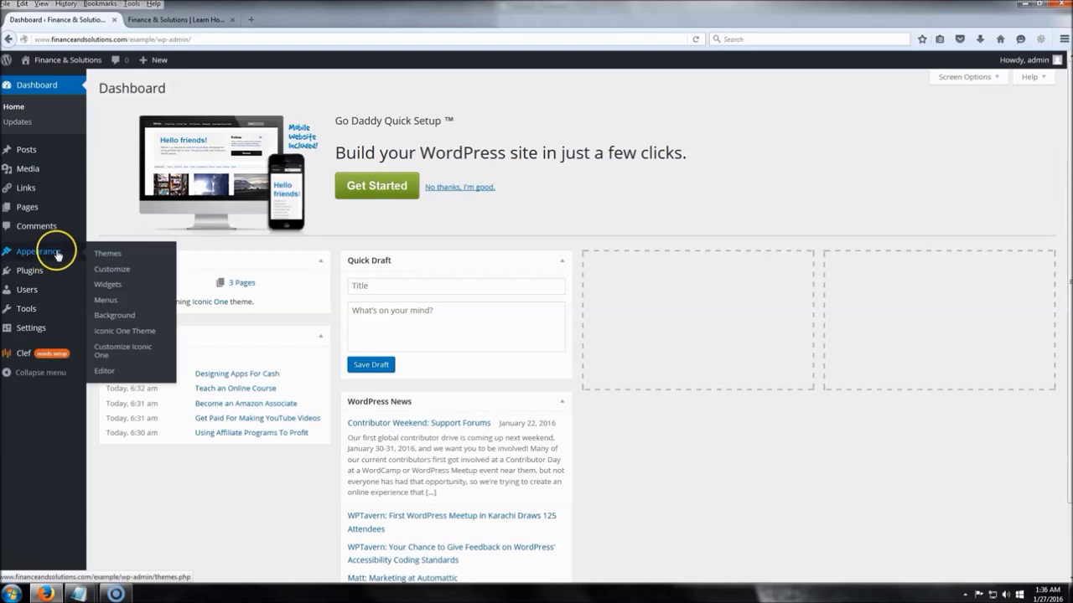
{"action": "left_click", "coordinate": [108, 290]}
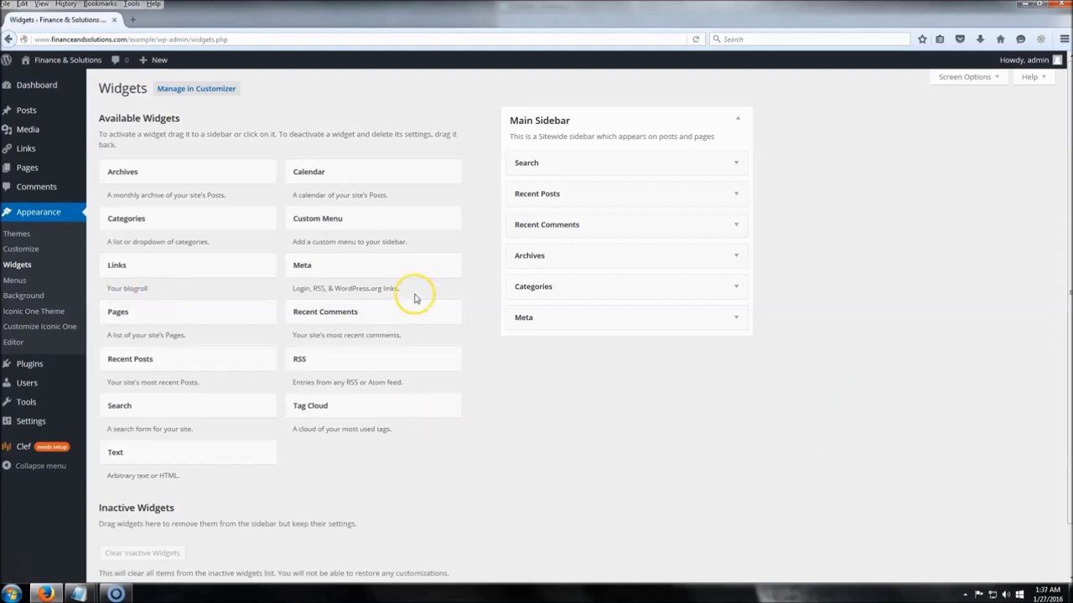
Open the front page in a separate browser tab and compare its sidebar with the widgets listed under Main Sidebar
{"action": "right_click", "coordinate": [27, 61]}
{"action": "left_click", "coordinate": [93, 68]}
{"action": "left_click", "coordinate": [168, 19]}
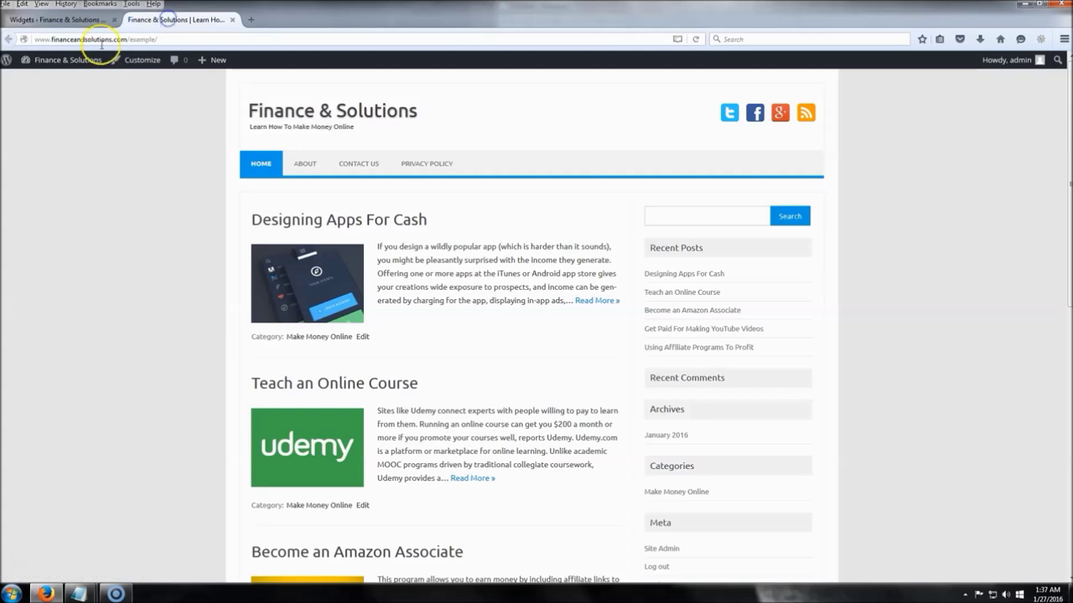
{"action": "key", "text": "ctrl+Tab"}
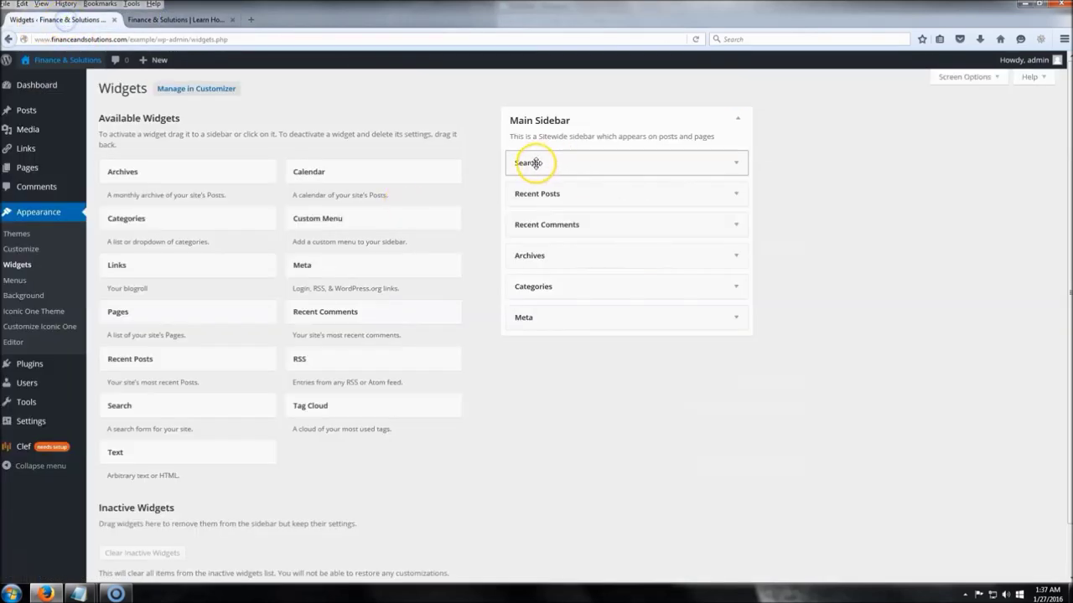
{"action": "left_click", "coordinate": [176, 18]}
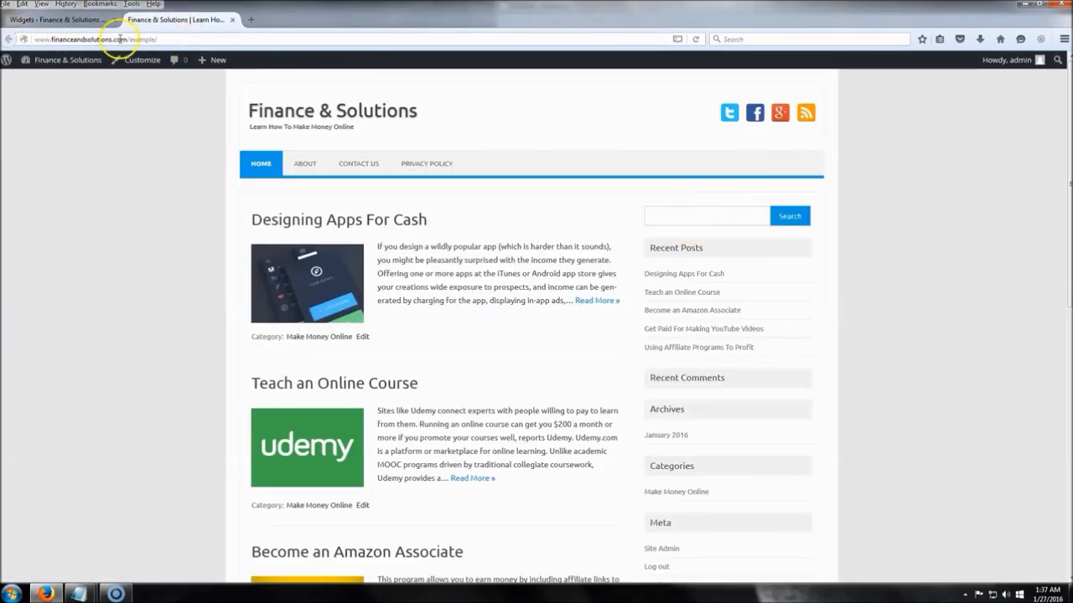
{"action": "left_click", "coordinate": [77, 16]}
{"action": "left_click", "coordinate": [180, 21]}
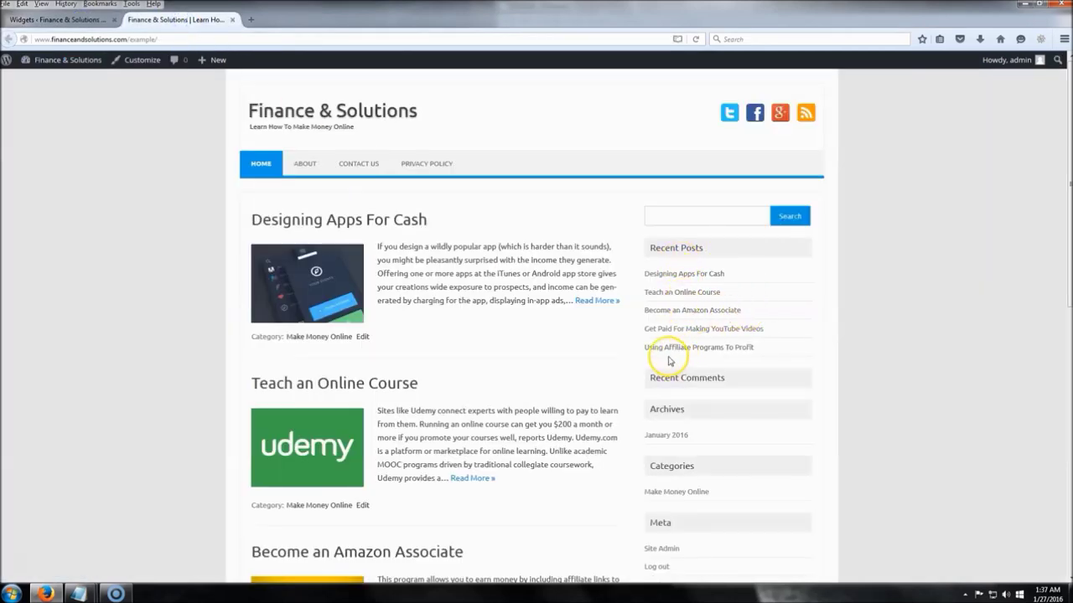
{"action": "mouse_move", "coordinate": [7, 60]}
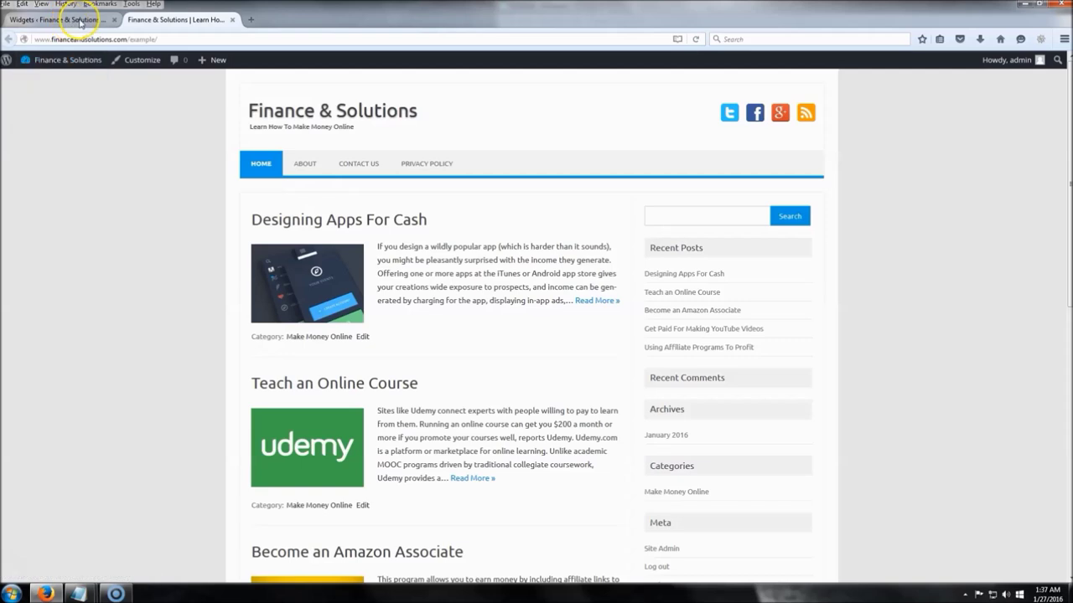
{"action": "left_click", "coordinate": [42, 20]}
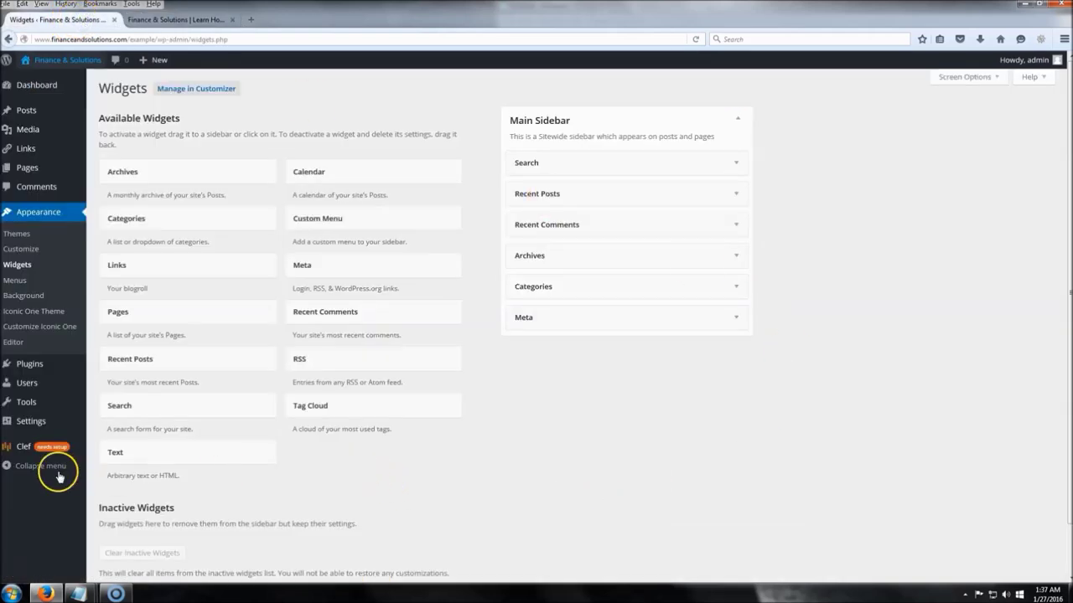
Add a Text widget to the Main Sidebar between Search and Recent Posts, with its content box ready for input
{"action": "left_click_drag", "start_coordinate": [151, 454], "coordinate": [536, 196]}
{"action": "left_click", "coordinate": [568, 387]}
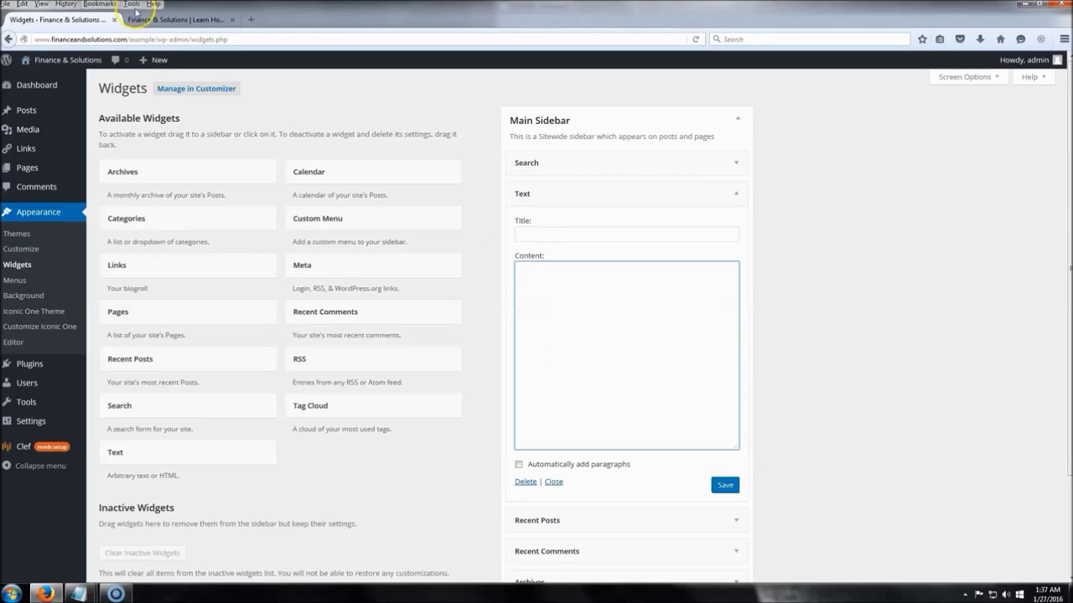
{"action": "left_click", "coordinate": [135, 14]}
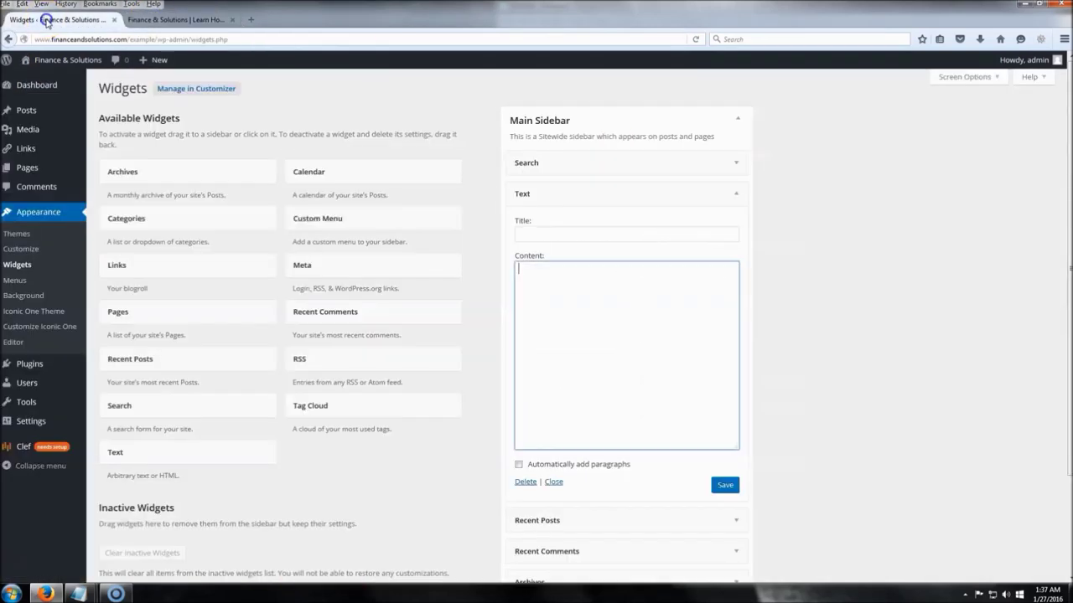
{"action": "left_click", "coordinate": [606, 295]}
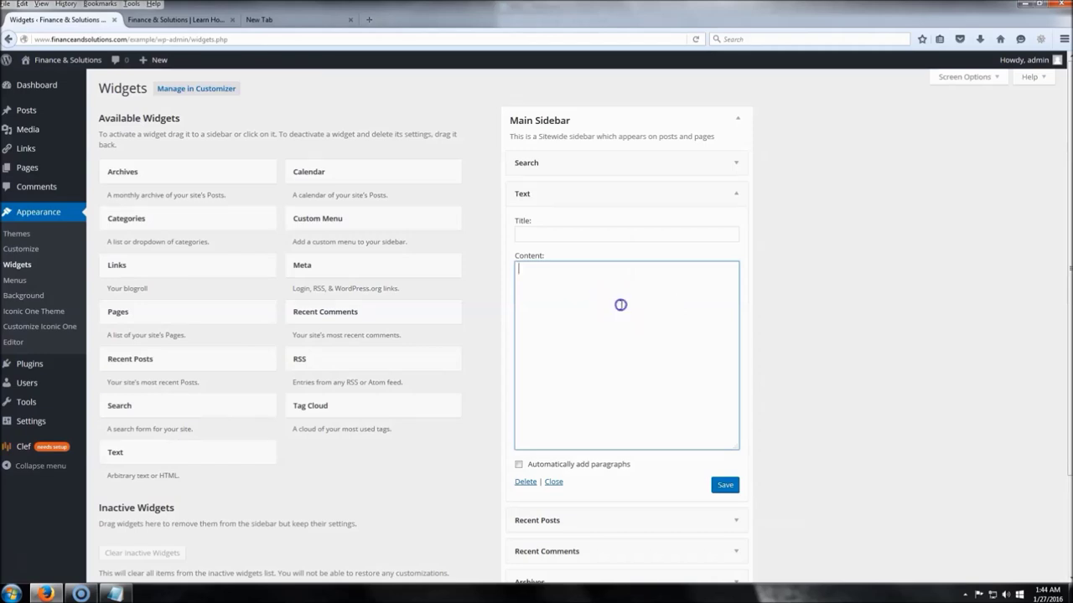
{"action": "left_click", "coordinate": [622, 311]}
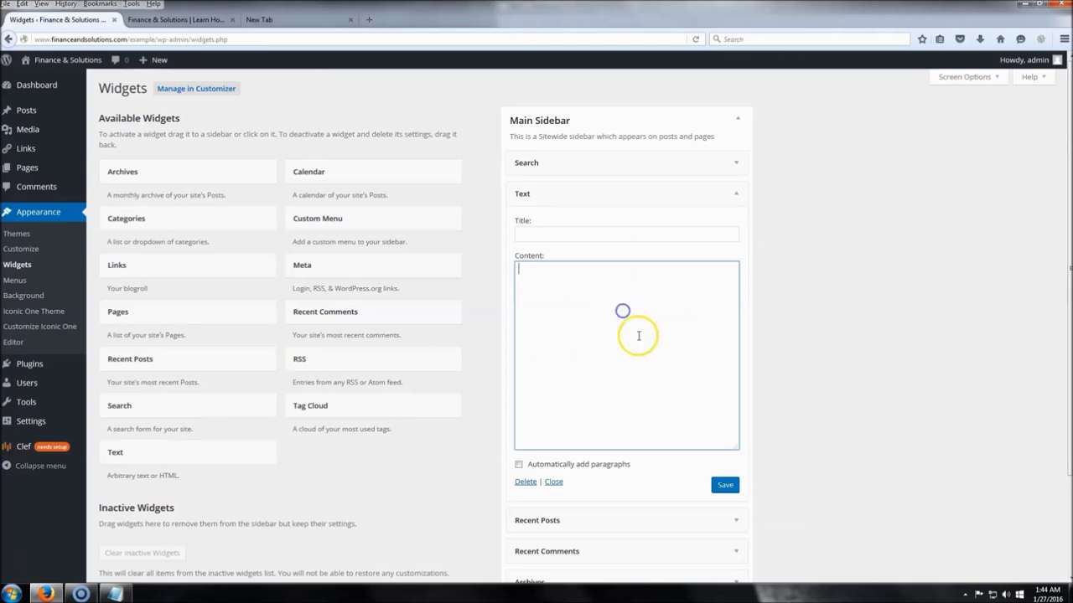
Open tinypic.com in the empty browser tab and choose the "fiverr banner" image from the Desktop for upload
{"action": "left_click", "coordinate": [289, 19]}
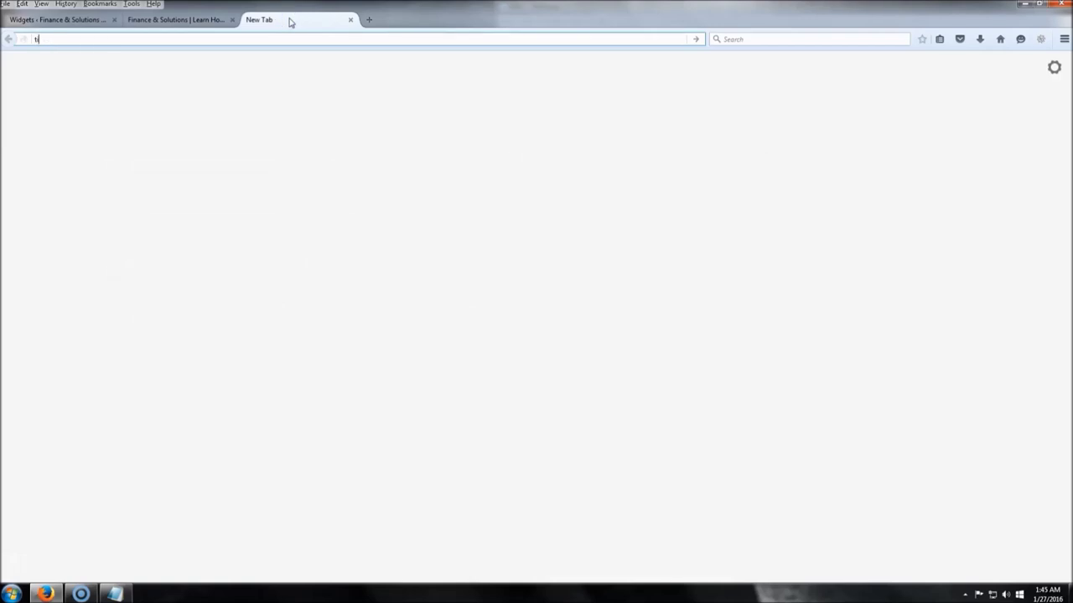
{"action": "key", "text": "Return"}
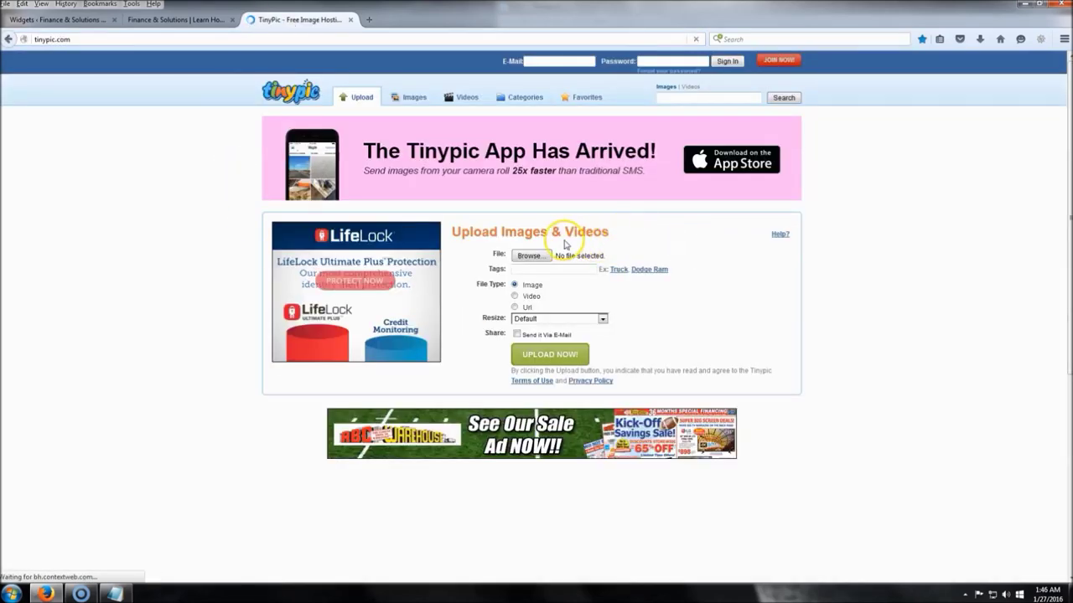
{"action": "left_click", "coordinate": [529, 256]}
{"action": "left_click", "coordinate": [340, 281]}
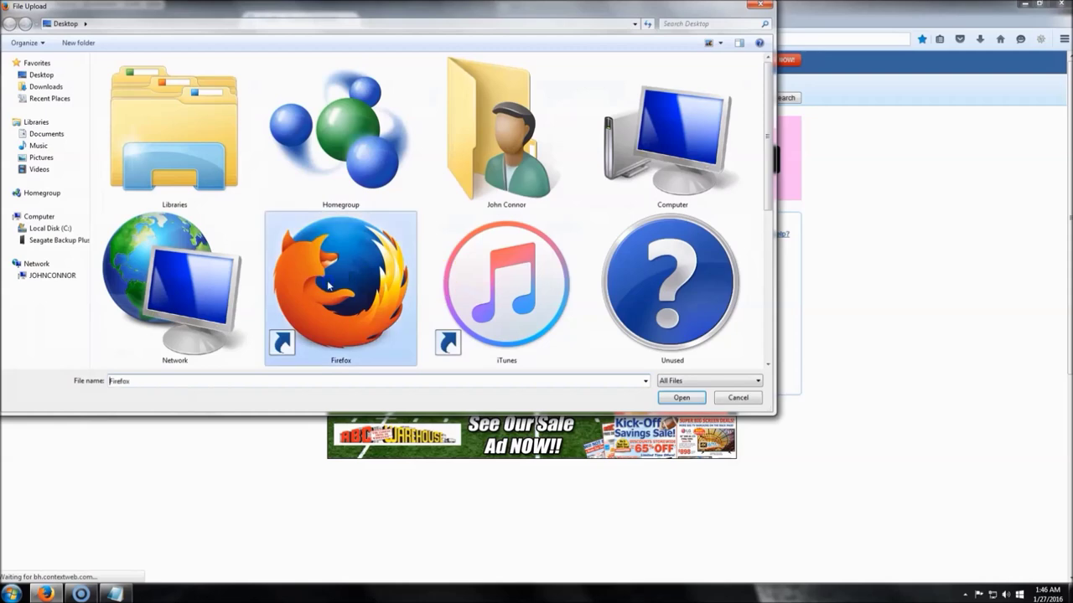
{"action": "scroll", "coordinate": [336, 285], "scroll_direction": "down", "scroll_amount": 3}
{"action": "left_click", "coordinate": [323, 306]}
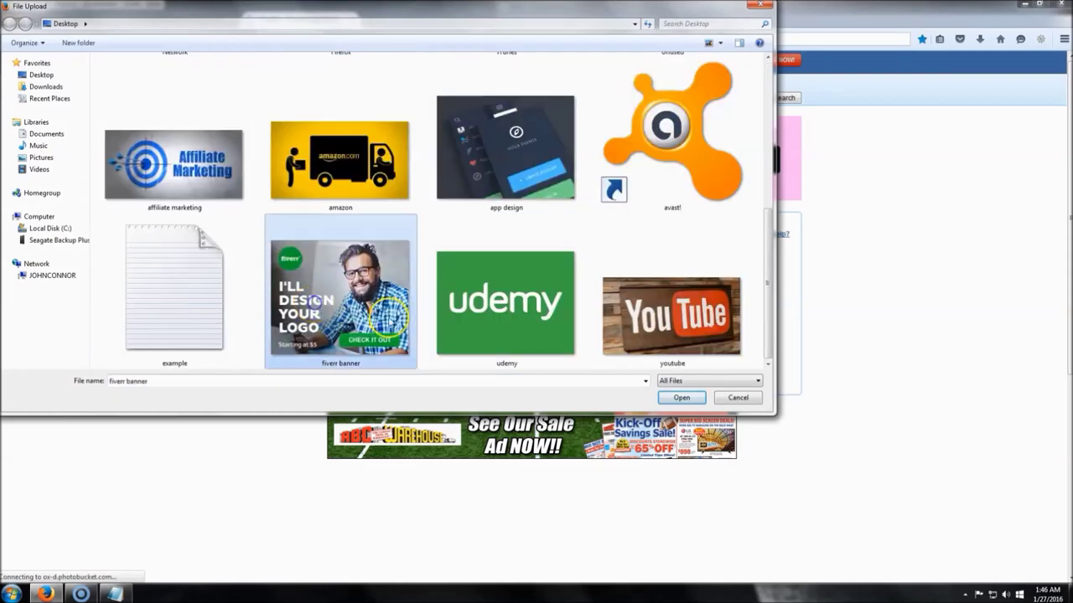
{"action": "left_click", "coordinate": [681, 397]}
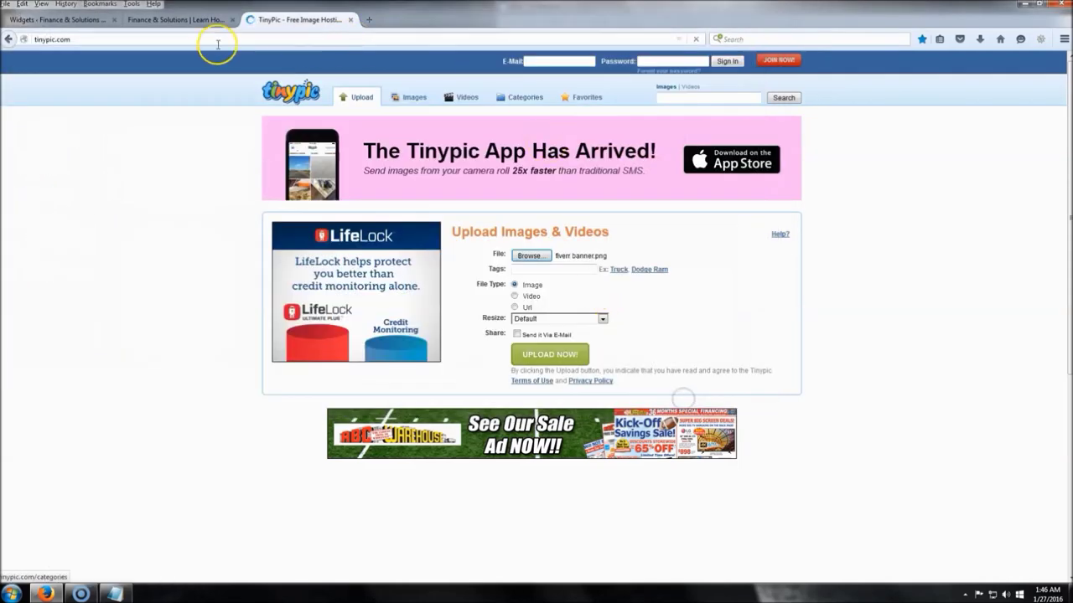
Check the front page's sidebar, then upload the banner image to TinyPic, entering the requested security code
{"action": "left_click", "coordinate": [175, 21]}
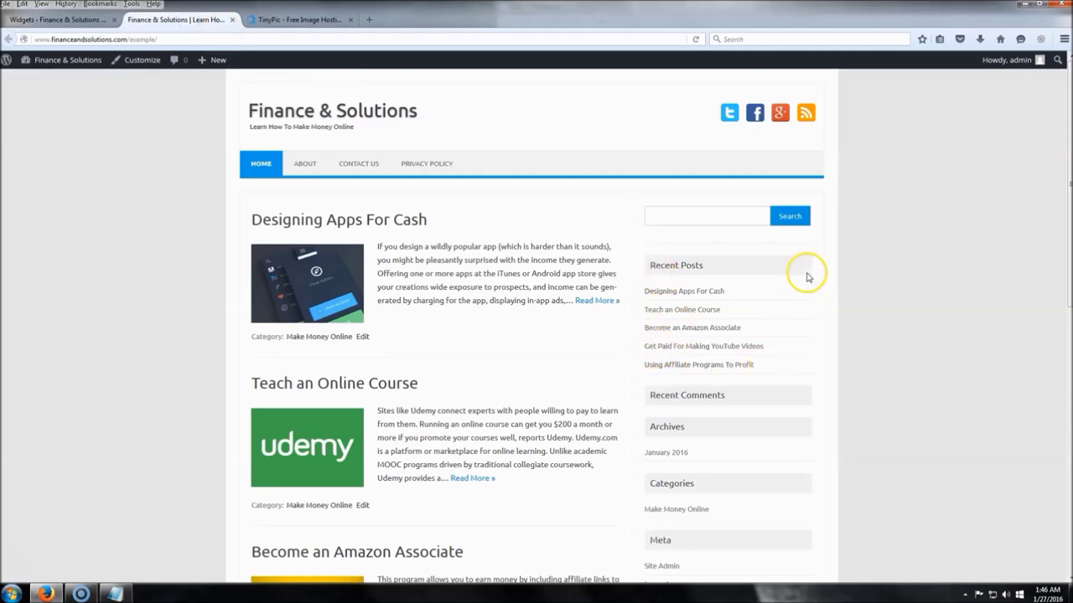
{"action": "left_click", "coordinate": [289, 24]}
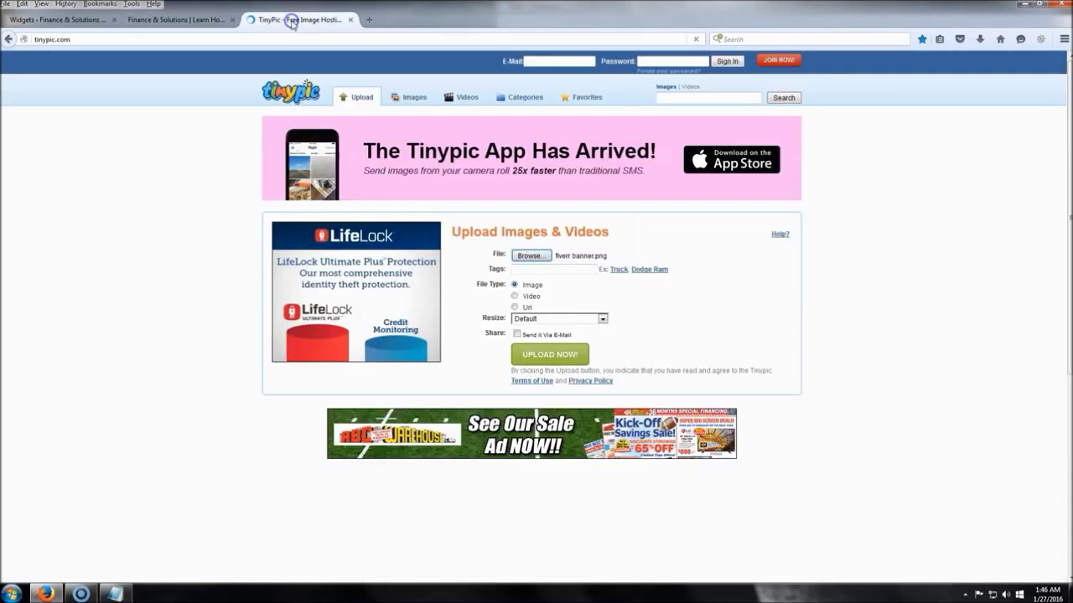
{"action": "left_click", "coordinate": [550, 357]}
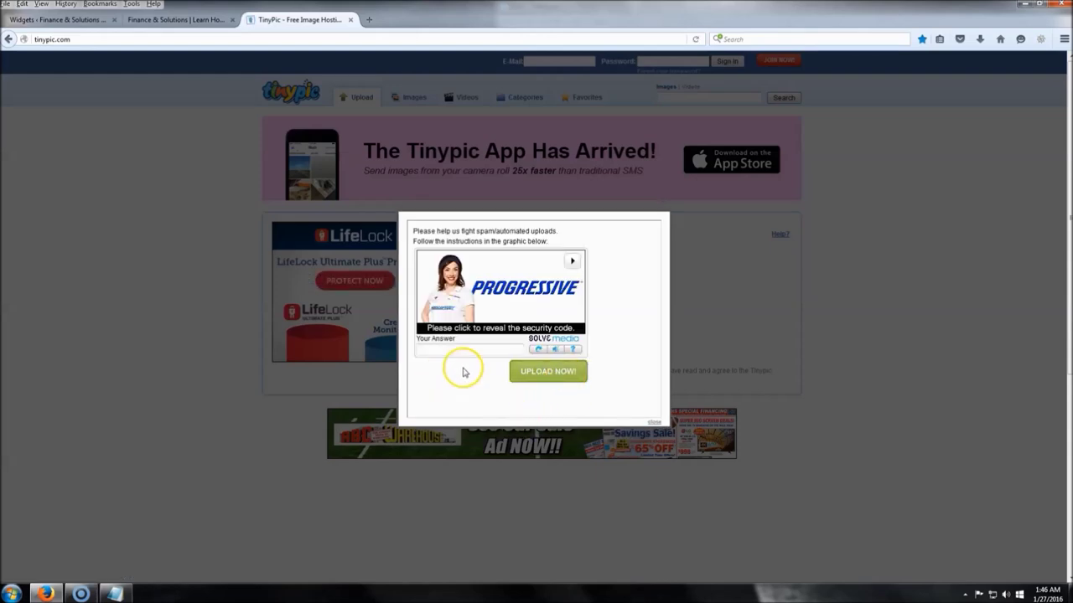
{"action": "left_click", "coordinate": [491, 327]}
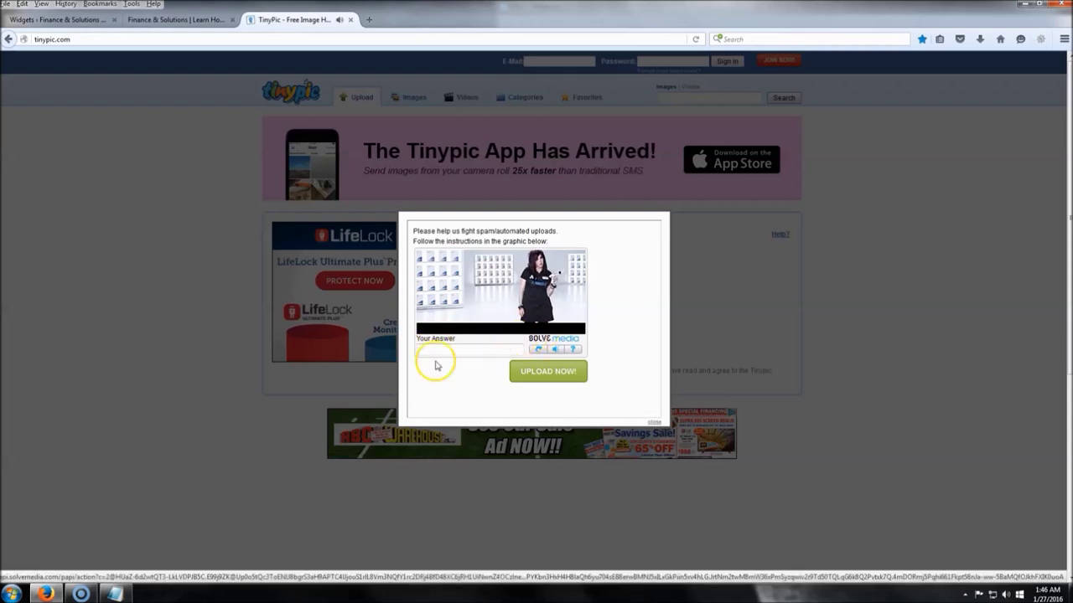
{"action": "left_click", "coordinate": [457, 353]}
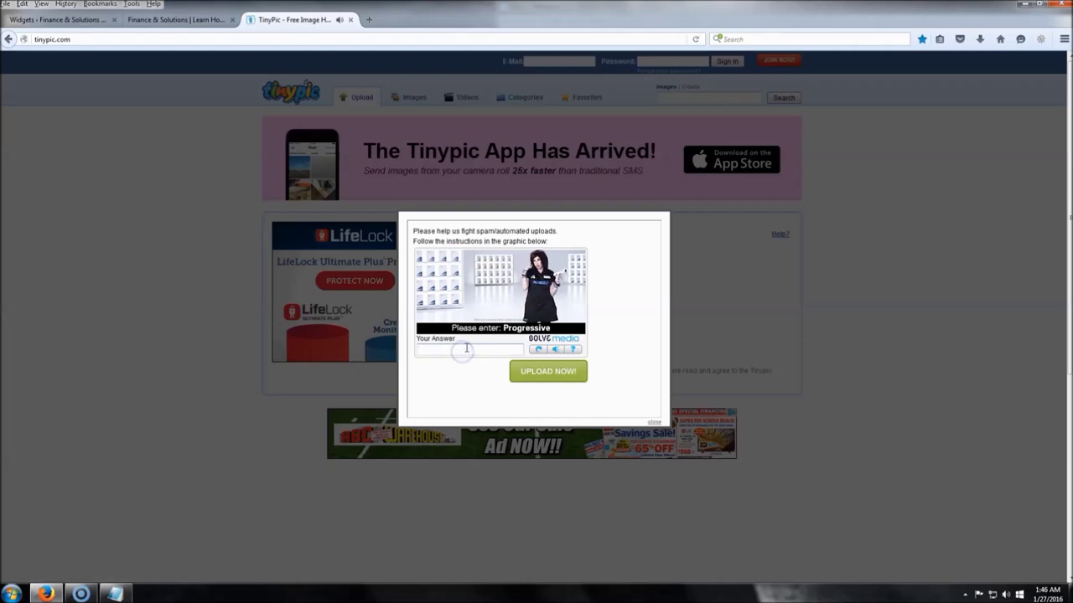
{"action": "type", "text": "progressive"}
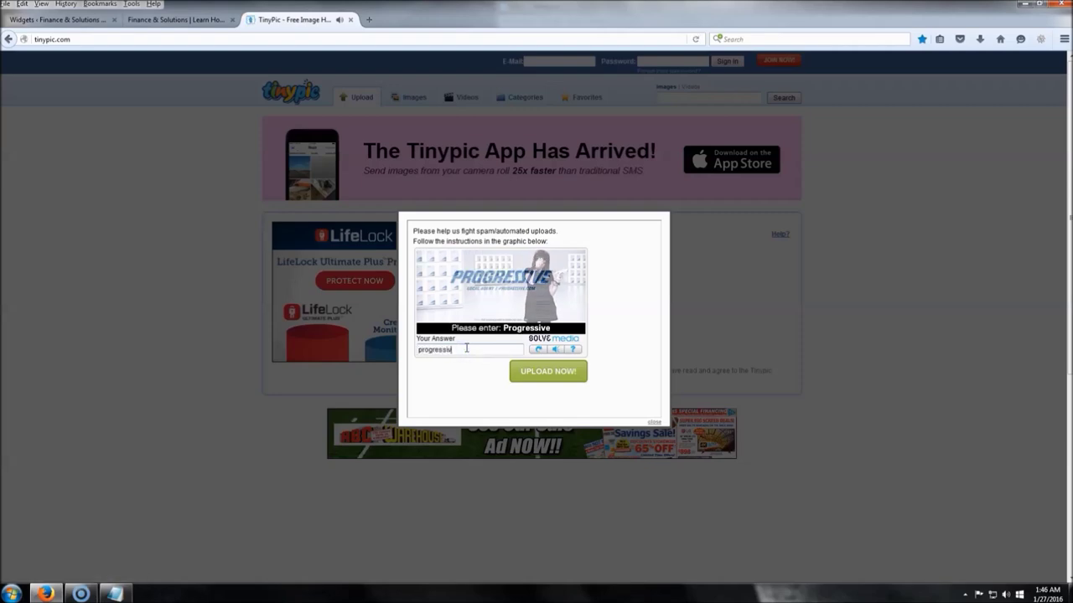
{"action": "key", "text": "Return"}
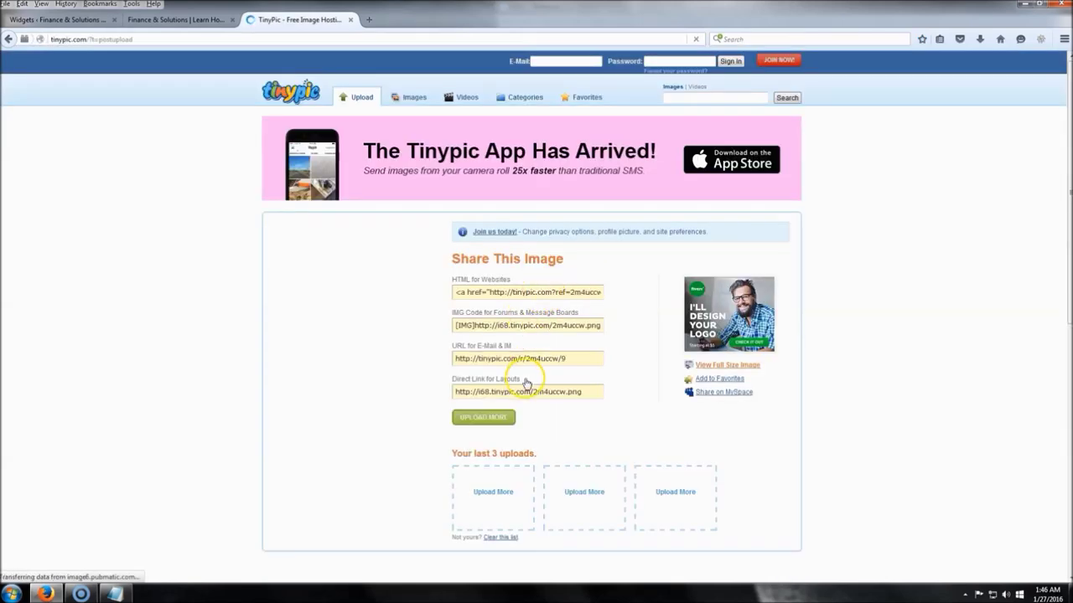
Copy the uploaded banner's "HTML for Websites" code from the image sharing options
{"action": "left_click", "coordinate": [536, 291]}
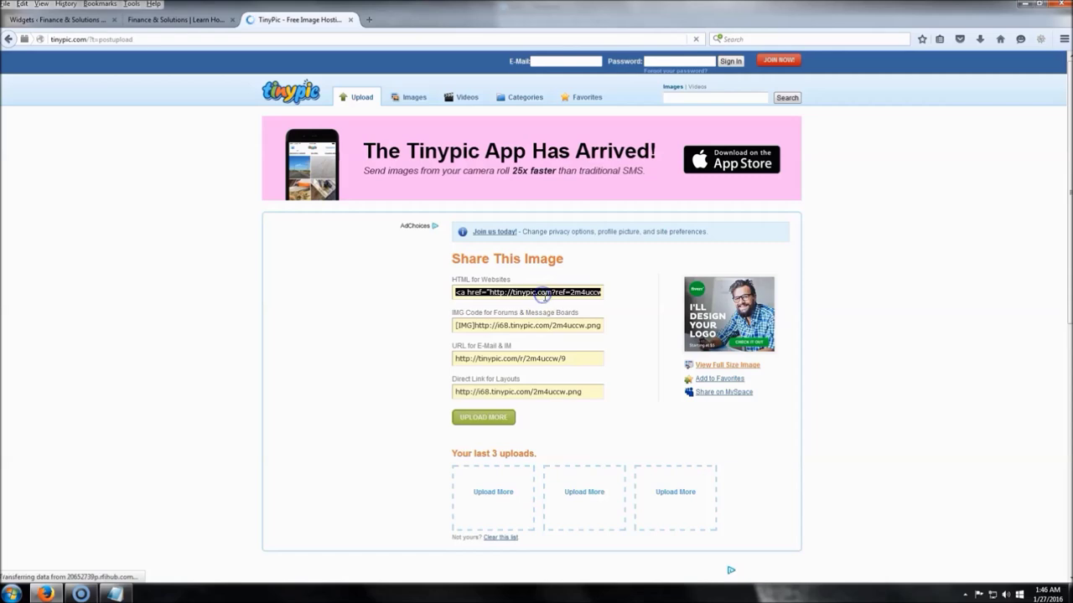
{"action": "right_click", "coordinate": [510, 292]}
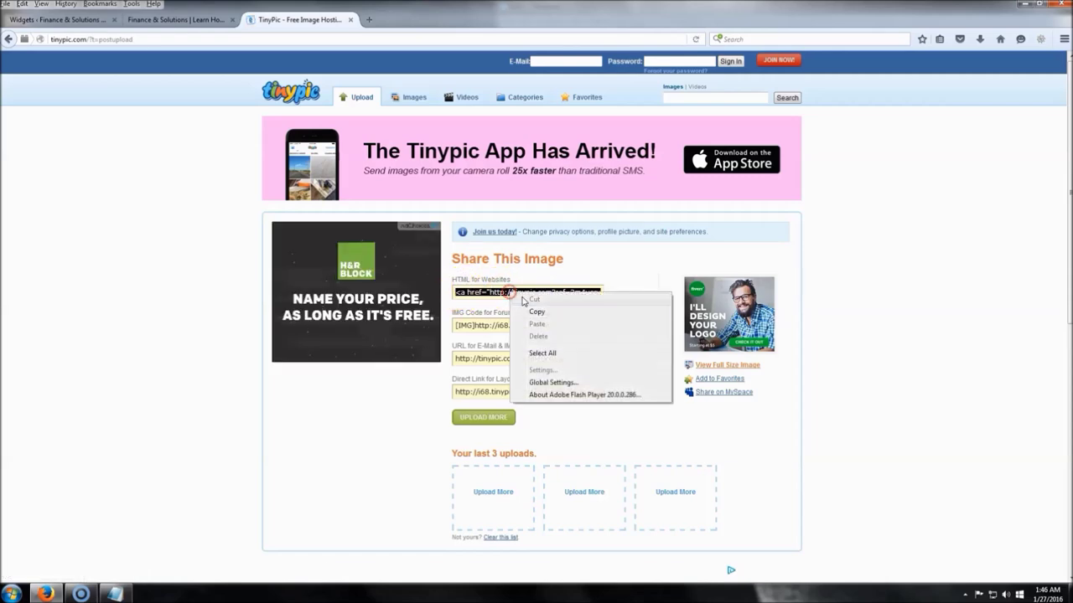
{"action": "left_click", "coordinate": [539, 312]}
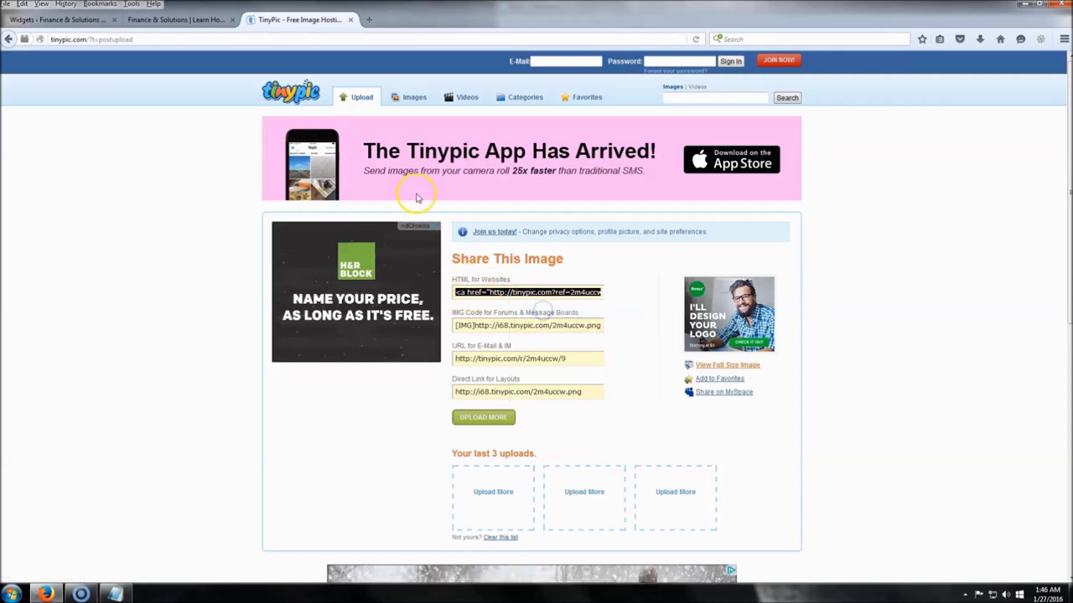
Close TinyPic, paste the copied banner code into the Text widget's content and save it, then reload the front page to check the sidebar
{"action": "left_click", "coordinate": [350, 20]}
{"action": "left_click", "coordinate": [65, 19]}
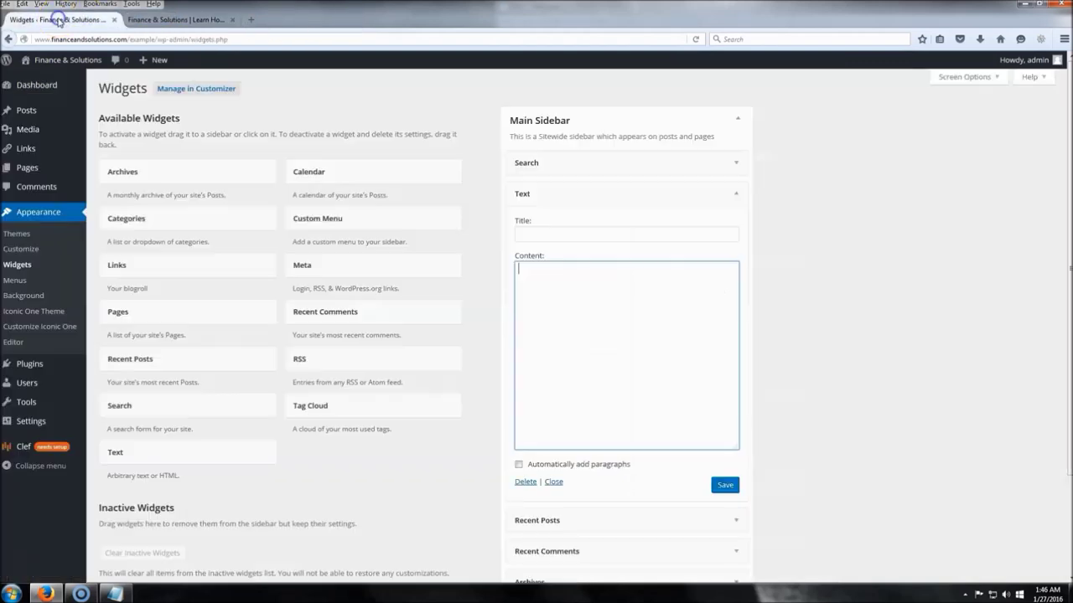
{"action": "left_click", "coordinate": [544, 328]}
{"action": "right_click", "coordinate": [568, 298]}
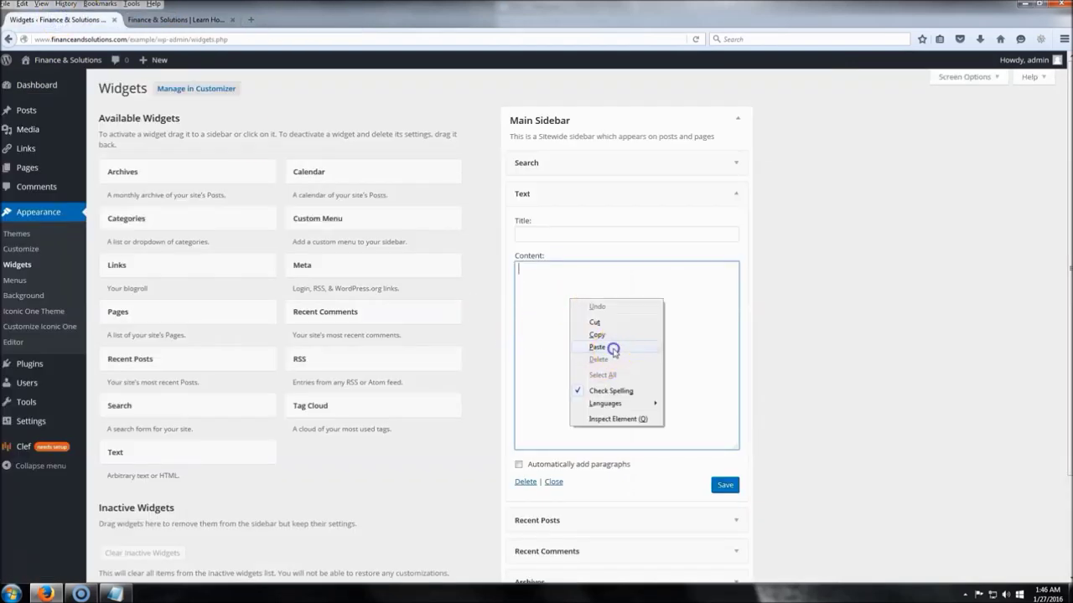
{"action": "left_click", "coordinate": [608, 347]}
{"action": "left_click", "coordinate": [726, 487]}
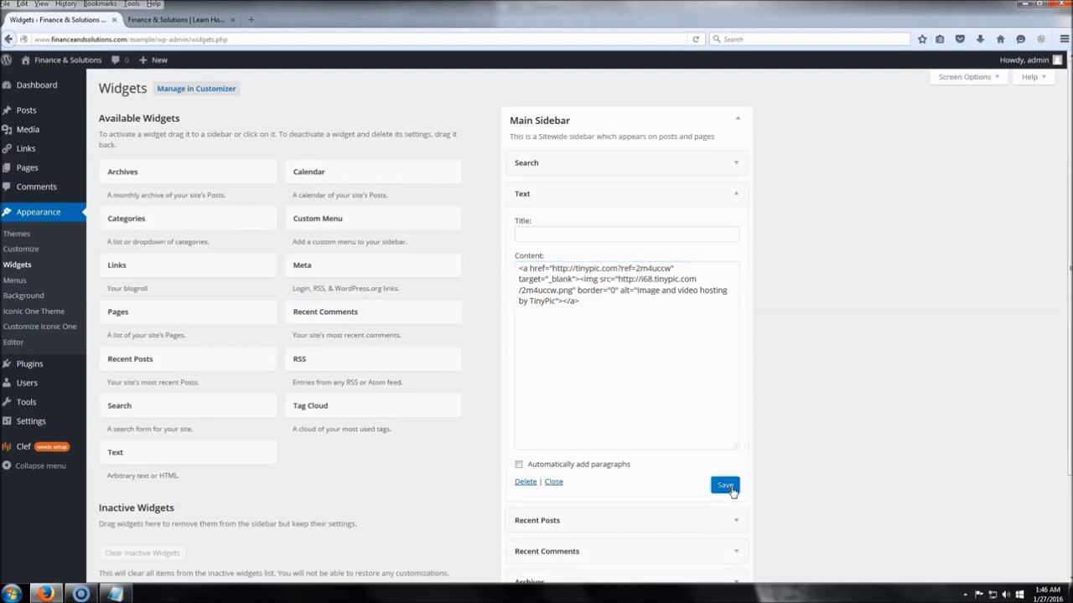
{"action": "left_click", "coordinate": [191, 20]}
{"action": "left_click", "coordinate": [699, 40]}
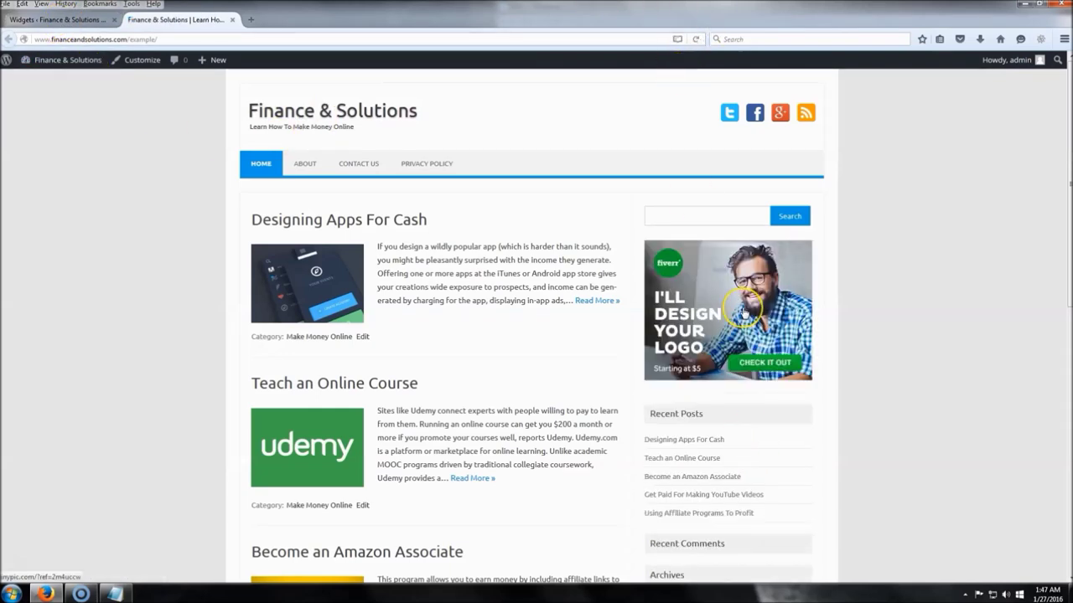
Review the tinypic.com link address in the Text widget's banner code, then collapse the widget
{"action": "left_click", "coordinate": [62, 20]}
{"action": "left_click", "coordinate": [614, 310]}
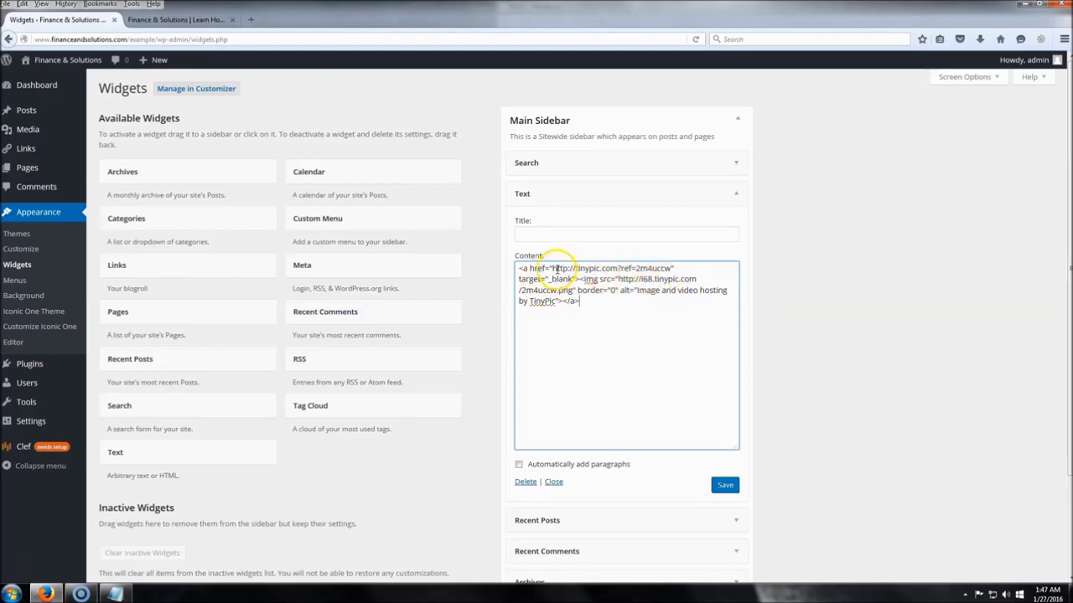
{"action": "left_click_drag", "start_coordinate": [554, 269], "coordinate": [670, 268]}
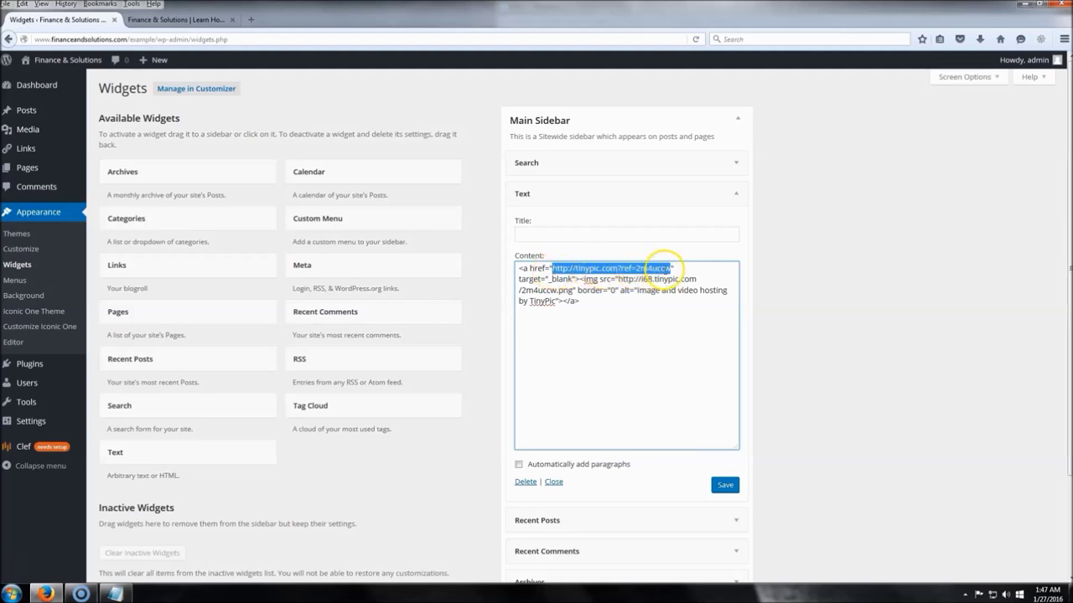
{"action": "left_click", "coordinate": [556, 483]}
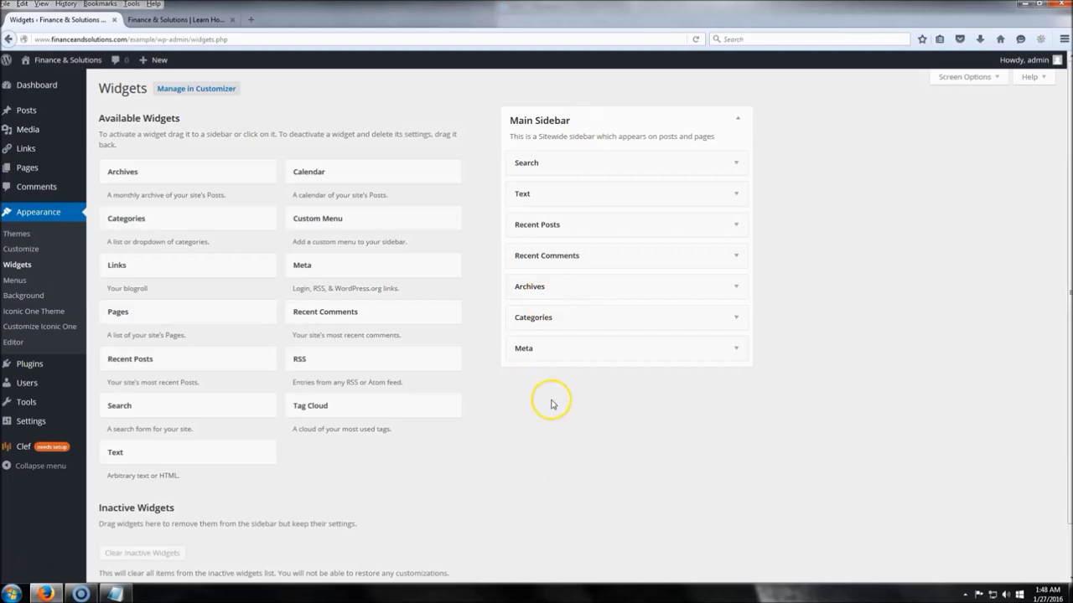
Delete the Meta and Archives widgets from the Main Sidebar
{"action": "left_click", "coordinate": [649, 350]}
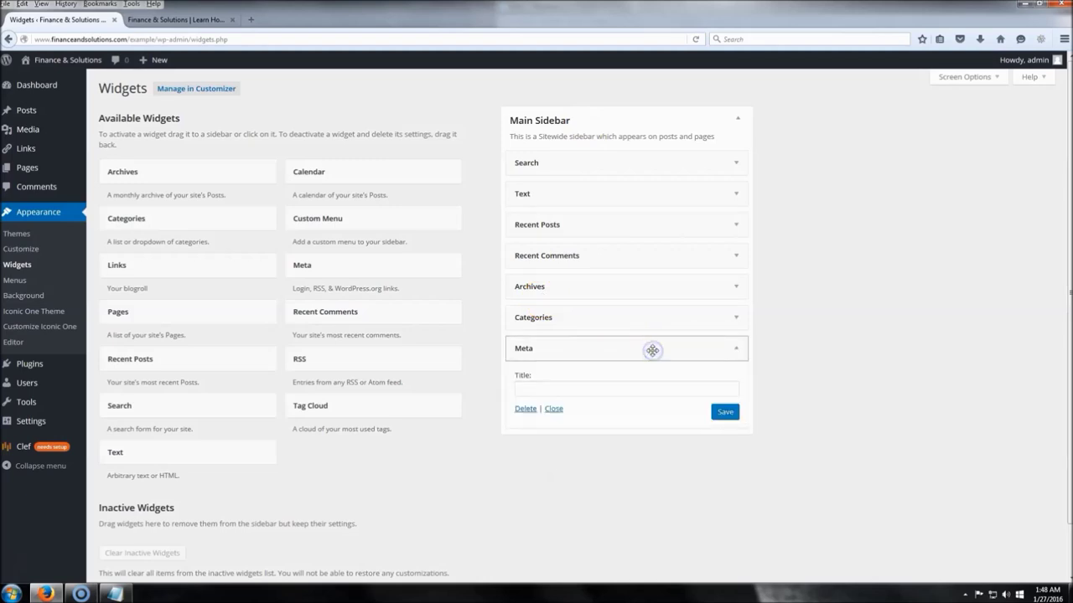
{"action": "left_click", "coordinate": [531, 410]}
{"action": "left_click", "coordinate": [601, 288]}
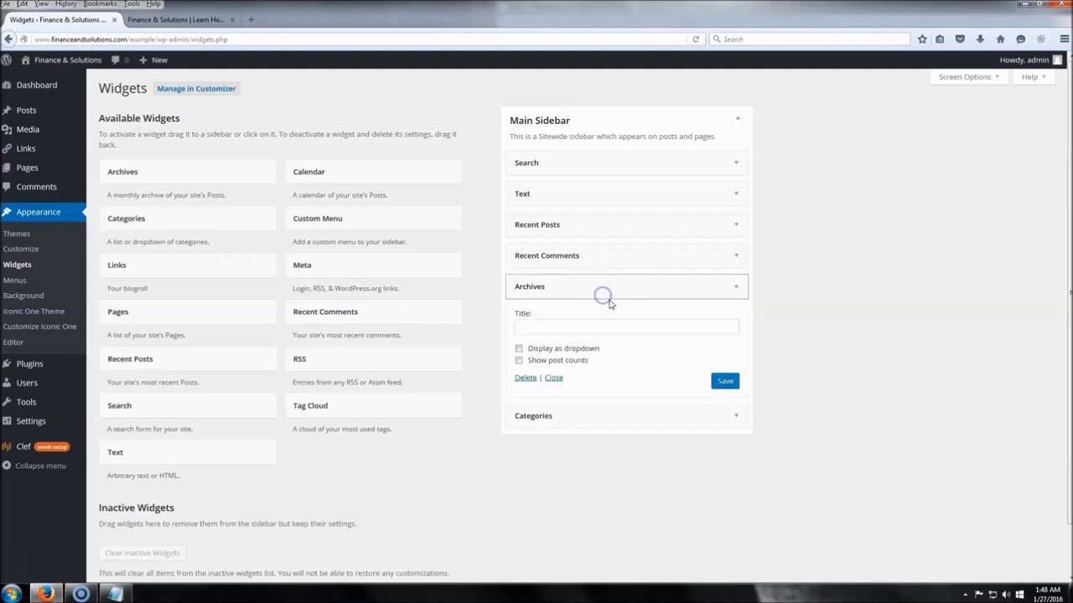
{"action": "left_click", "coordinate": [526, 378]}
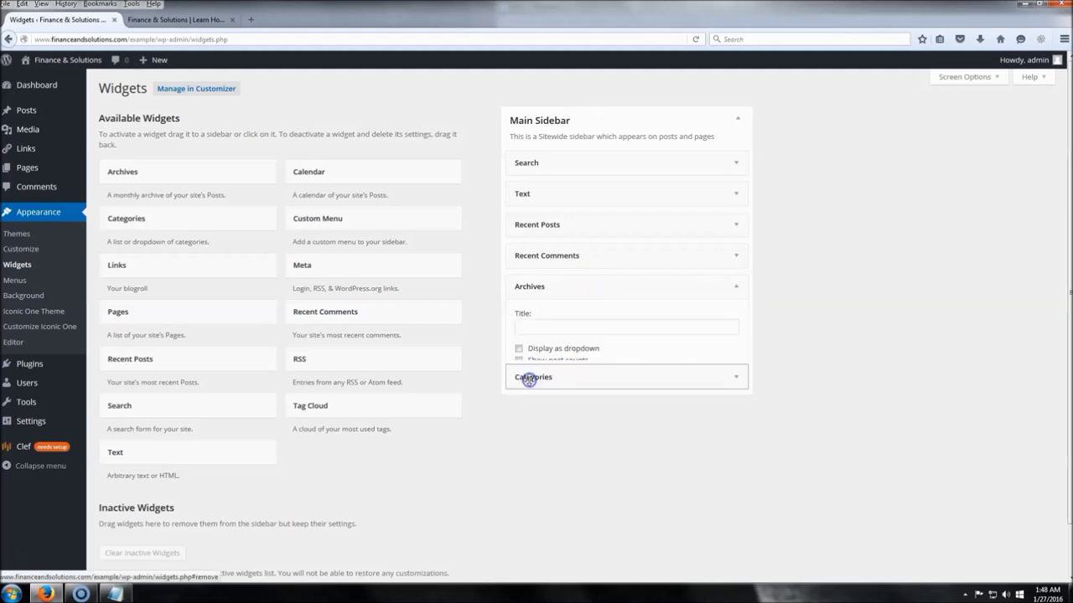
{"action": "left_click", "coordinate": [627, 262]}
{"action": "left_click", "coordinate": [633, 255]}
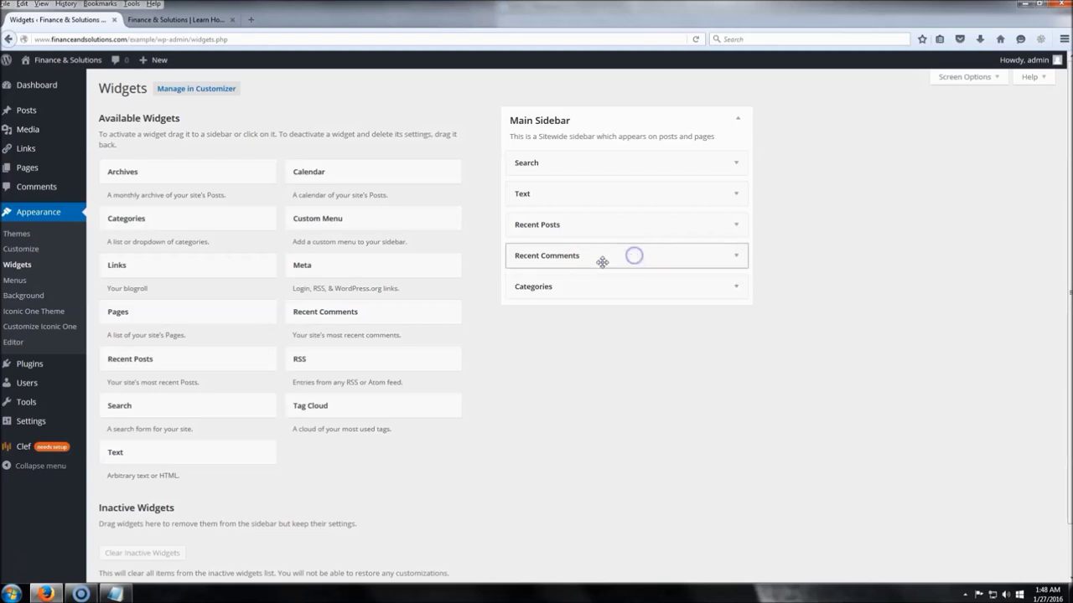
Reload the site's front page and examine the sidebar widgets, banner and post list along the page
{"action": "left_click", "coordinate": [176, 19]}
{"action": "left_click", "coordinate": [695, 39]}
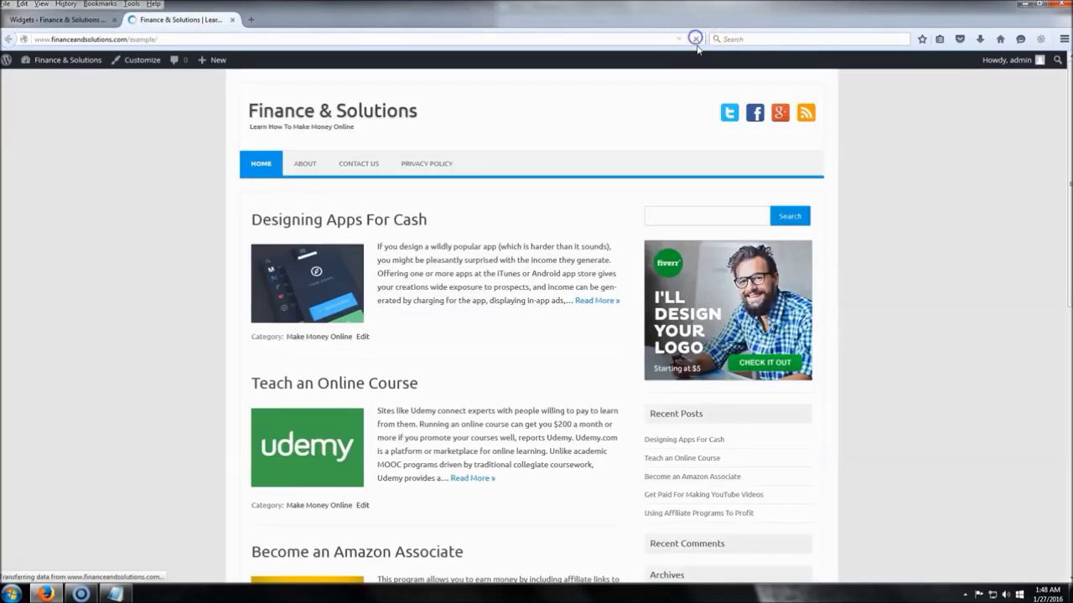
{"action": "scroll", "coordinate": [575, 320], "scroll_direction": "down", "scroll_amount": 1}
{"action": "scroll", "coordinate": [575, 319], "scroll_direction": "down", "scroll_amount": 2}
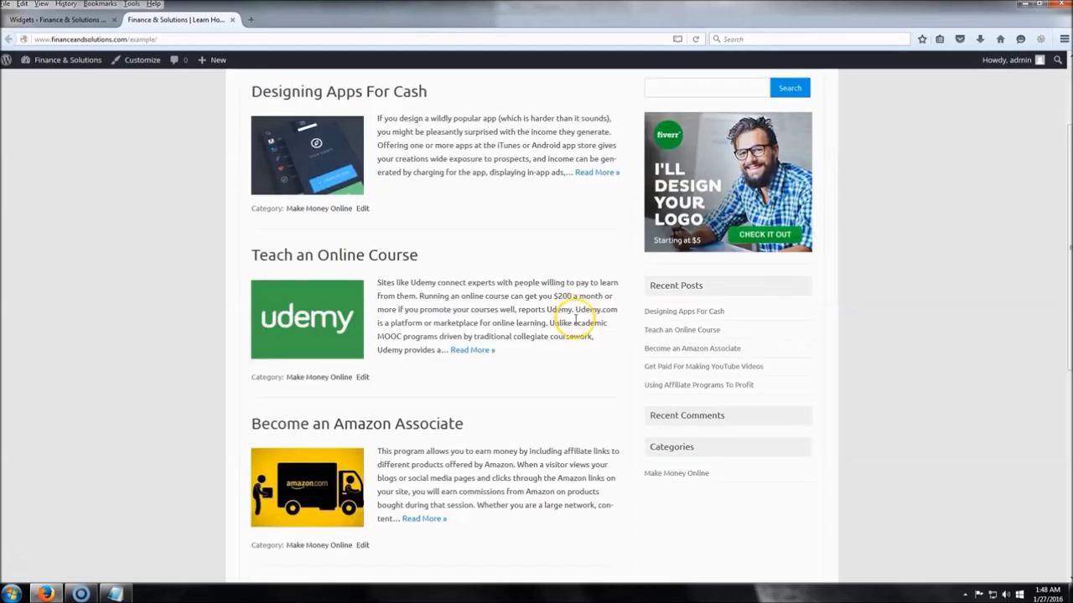
{"action": "scroll", "coordinate": [563, 324], "scroll_direction": "up", "scroll_amount": 3}
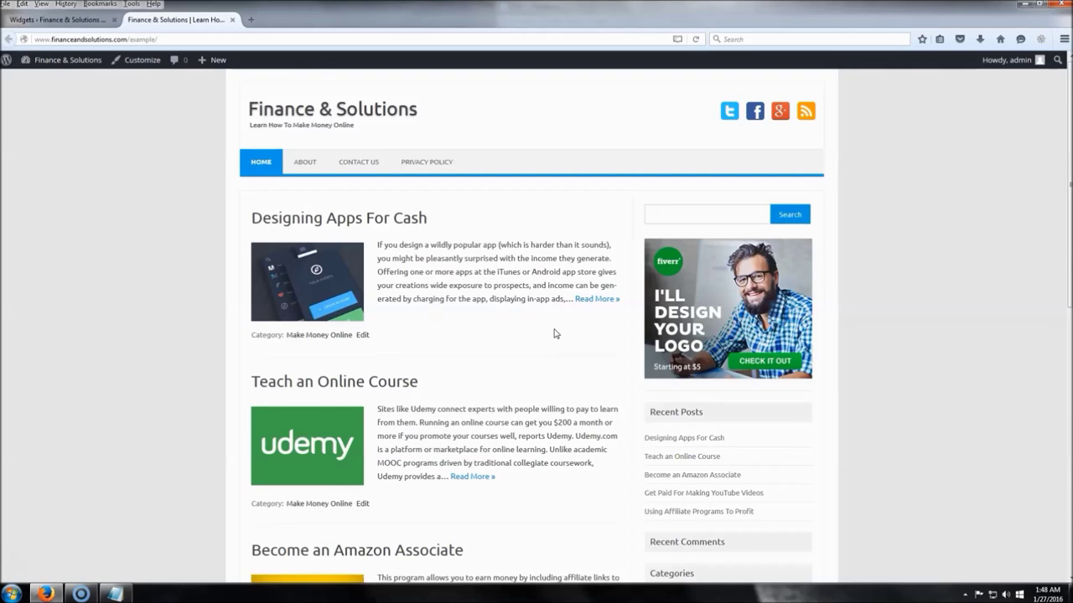
{"action": "scroll", "coordinate": [554, 336], "scroll_direction": "down", "scroll_amount": 6}
{"action": "scroll", "coordinate": [554, 334], "scroll_direction": "up", "scroll_amount": 5}
{"action": "scroll", "coordinate": [555, 334], "scroll_direction": "up", "scroll_amount": 3}
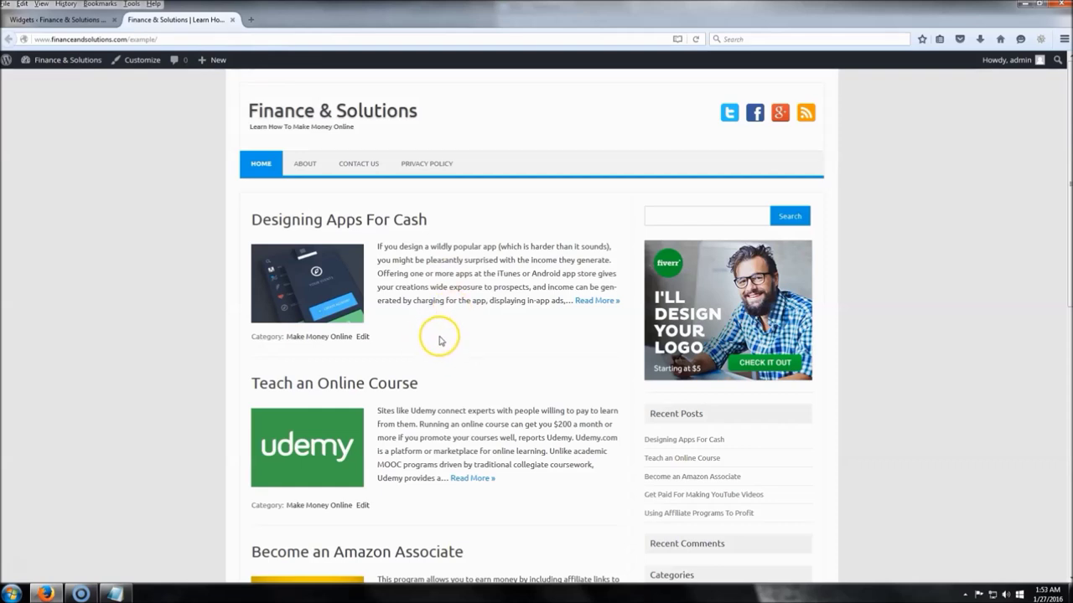
{"action": "mouse_move", "coordinate": [69, 65]}
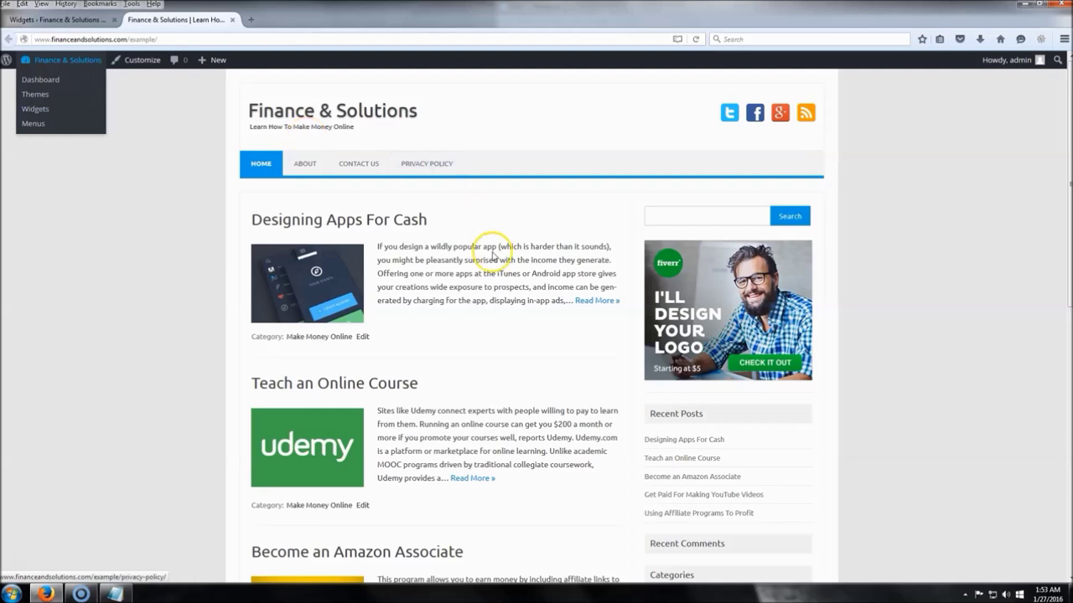